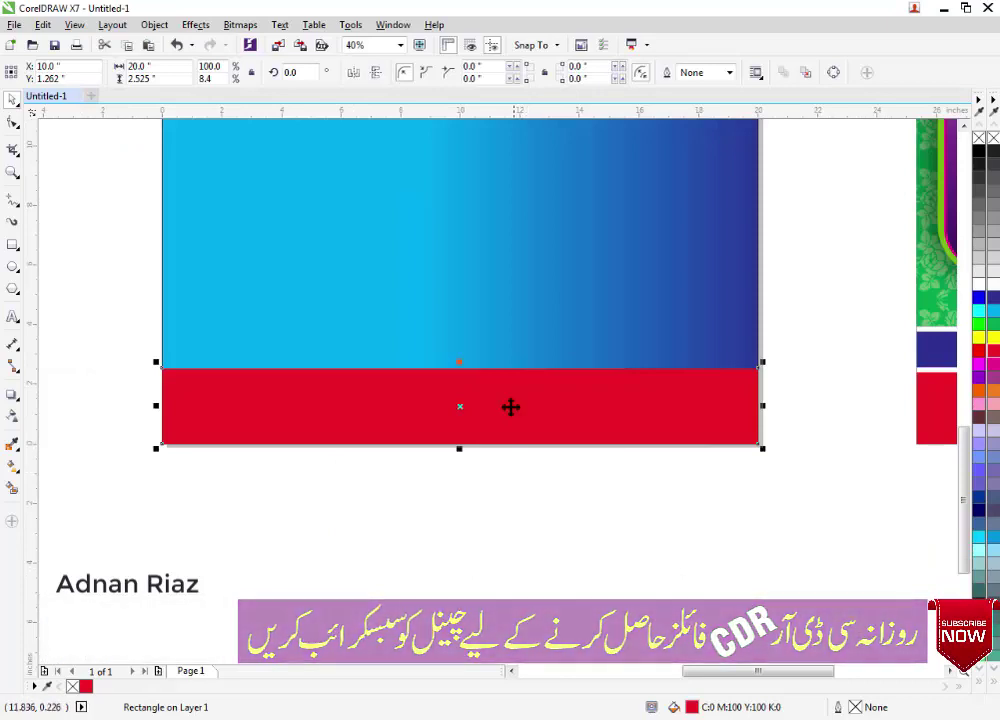
Duplicate the red bar as a 0.17-inch-high strip along its upper edge and fill it white.
middle_click(511, 408)
left_click(518, 455)
scroll(460, 421, "up", 1)
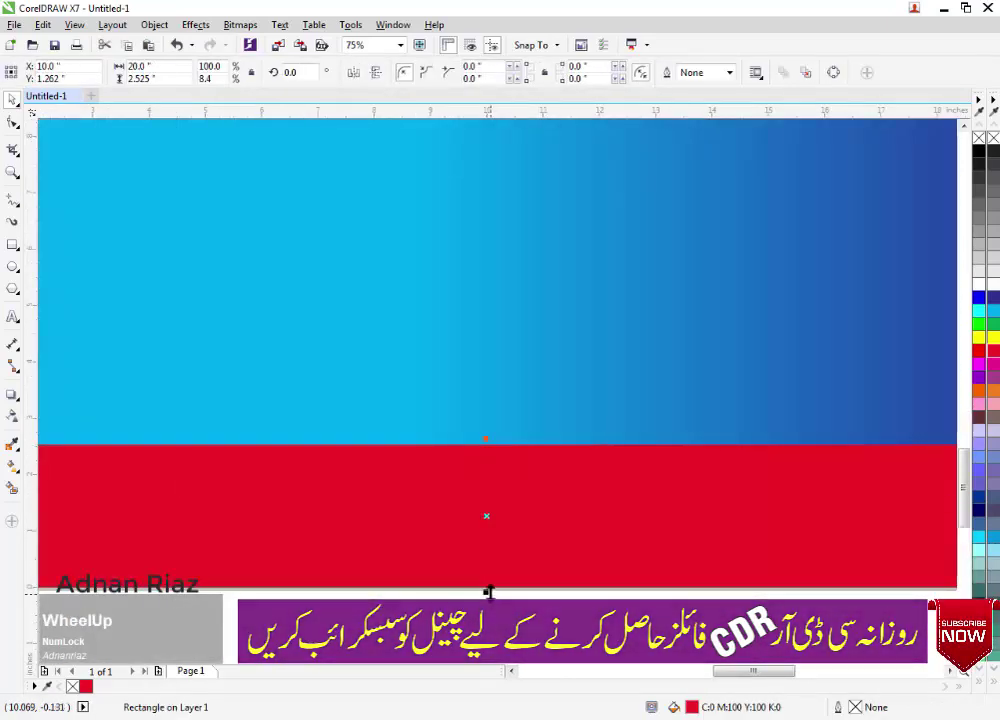
left_click_drag(493, 460, 493, 460)
right_click(493, 459)
left_click(993, 287)
scroll(512, 408, "down", 2)
middle_click(512, 410)
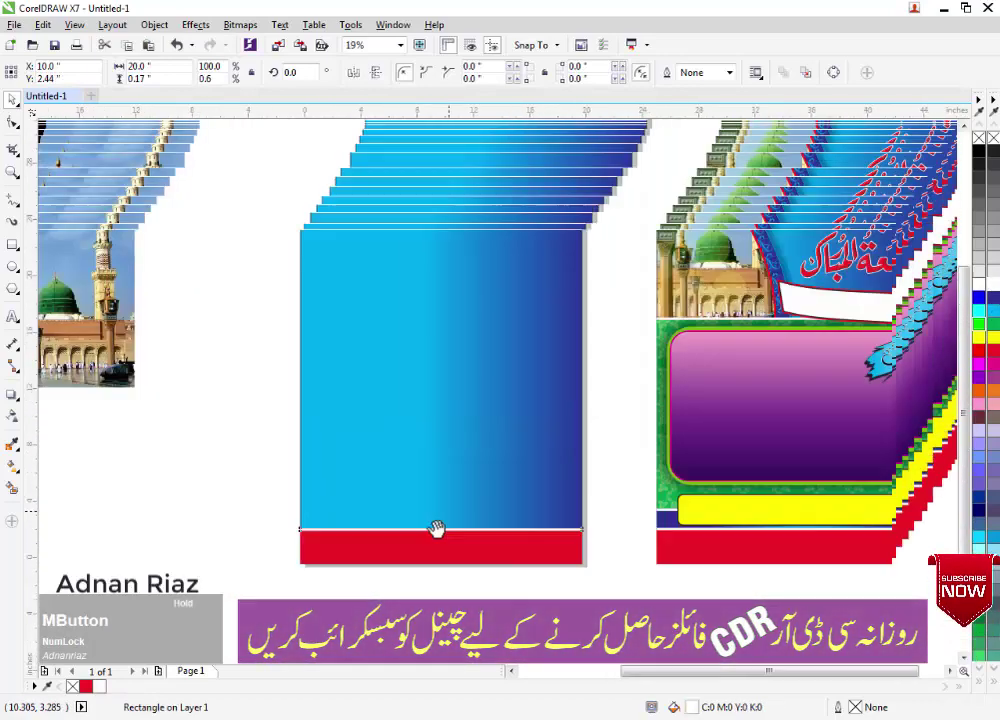
Duplicate the gradient background as a 3.841-inch-high outline-free band at the page's lower end, filled blue (C100 M100) and placed behind the red bar.
left_click(409, 404)
left_click_drag(427, 158, 424, 212)
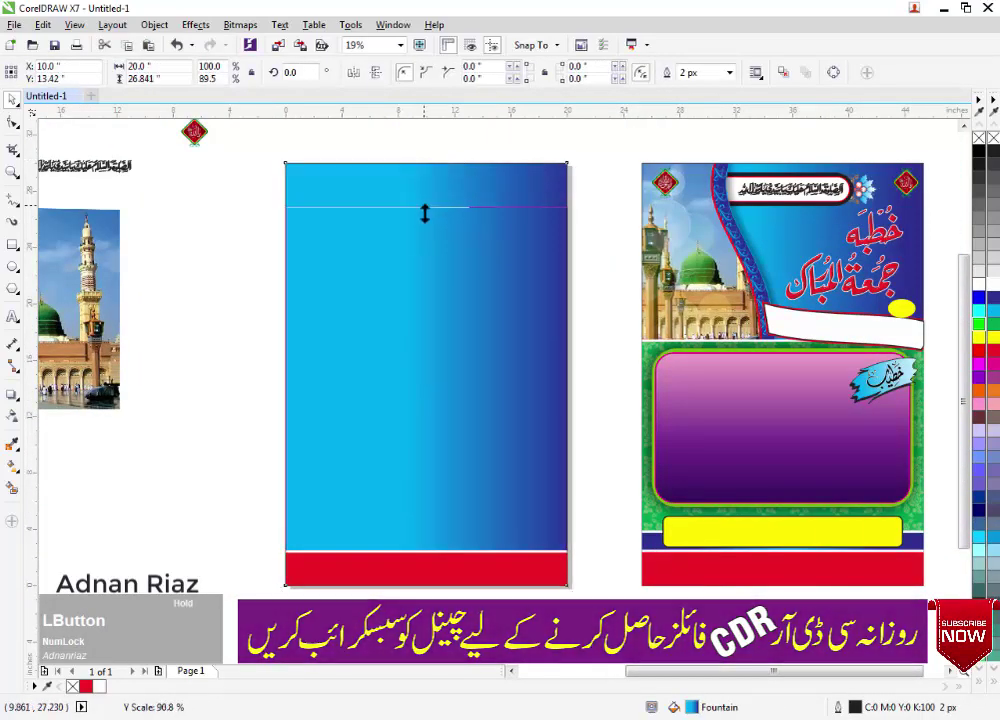
left_click_drag(424, 528, 426, 525)
right_click(426, 525)
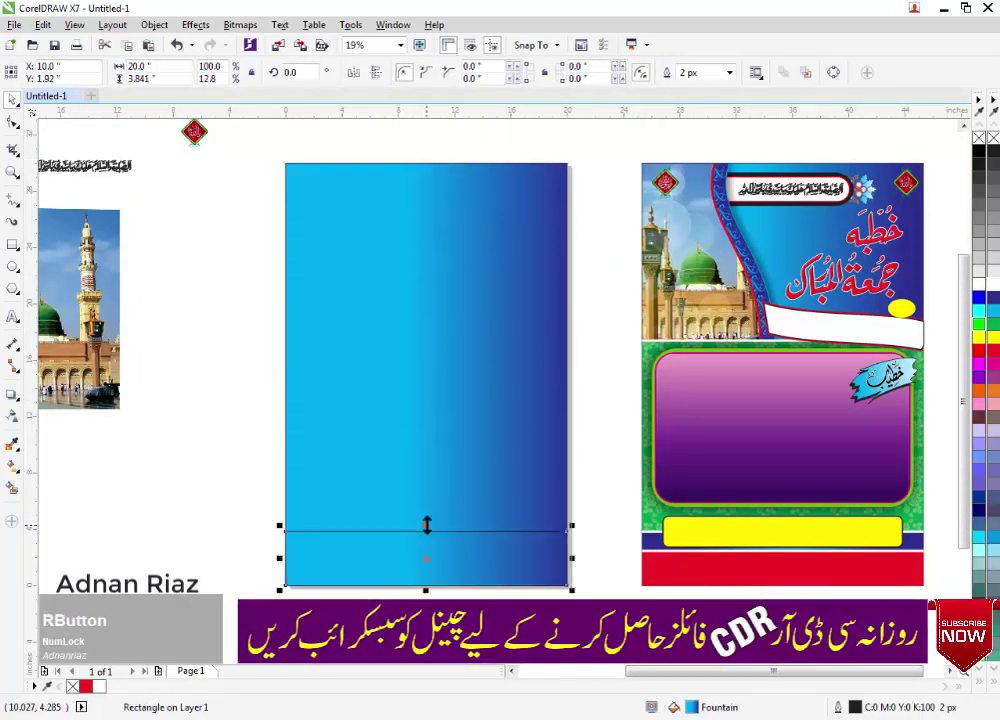
left_click(993, 302)
right_click(979, 137)
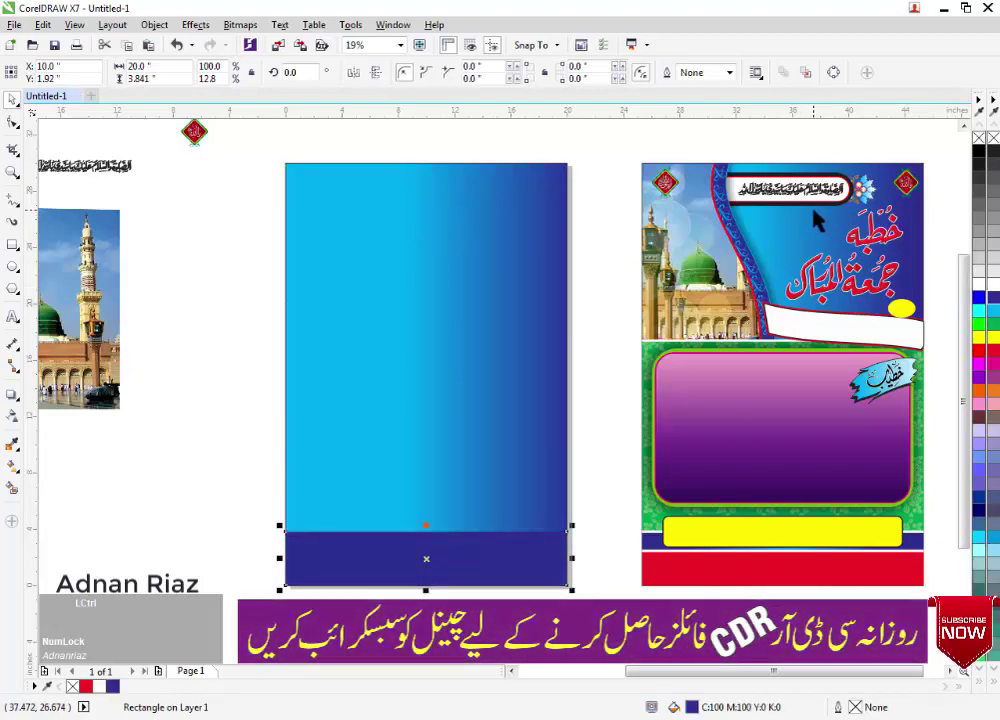
key("ctrl+Page_Down")
left_click_drag(548, 377, 632, 320)
left_click(684, 393)
Copy the white strip onto the upper edge of the blue band.
scroll(521, 498, "up", 2)
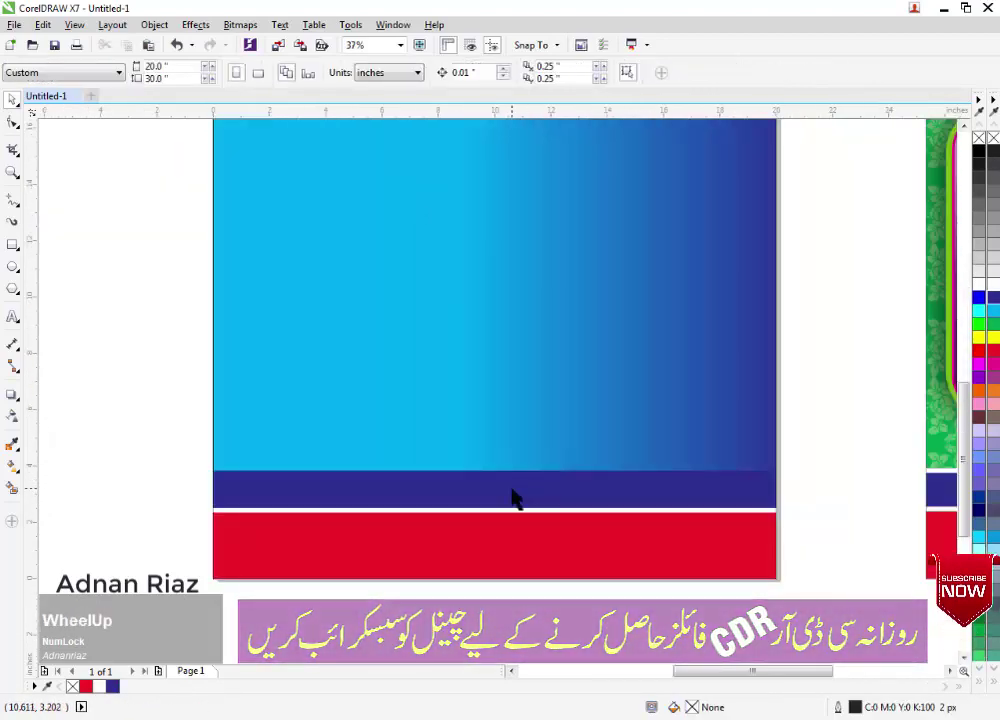
left_click(513, 471)
left_click_drag(513, 471, 513, 458)
right_click(513, 458)
scroll(482, 419, "down", 2)
left_click_drag(481, 416, 455, 520)
left_click(490, 621)
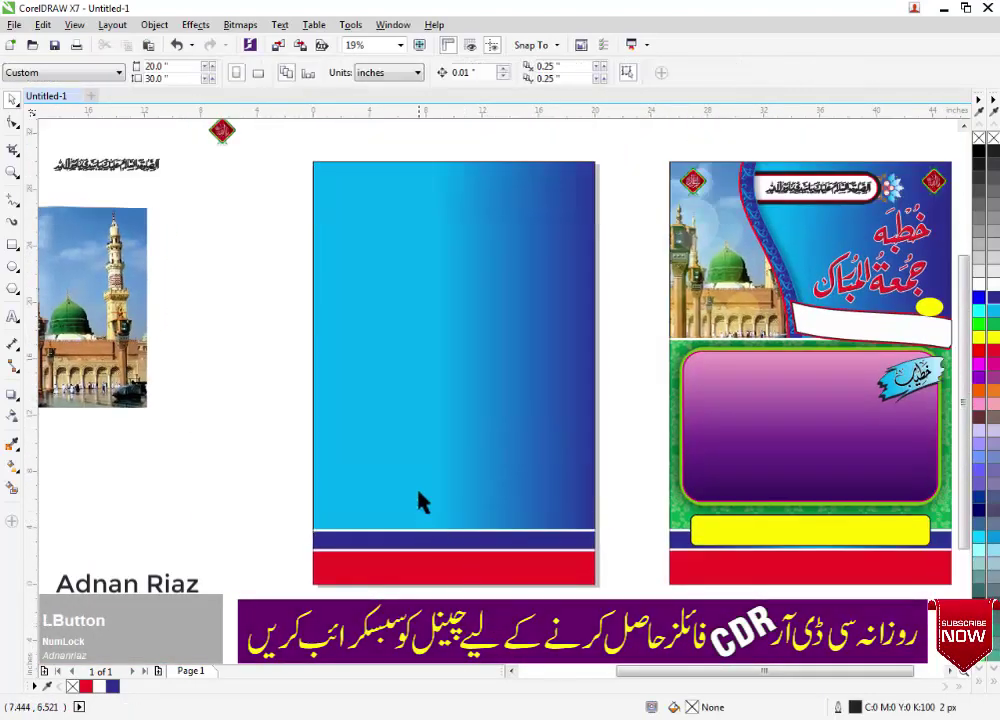
Duplicate the gradient background as a 17.633-inch-high panel behind the lower bars, filled green (C100 Y100) without an outline.
left_click(420, 502)
left_click_drag(453, 163, 453, 329)
right_click(453, 329)
key("ctrl+Page_Down")
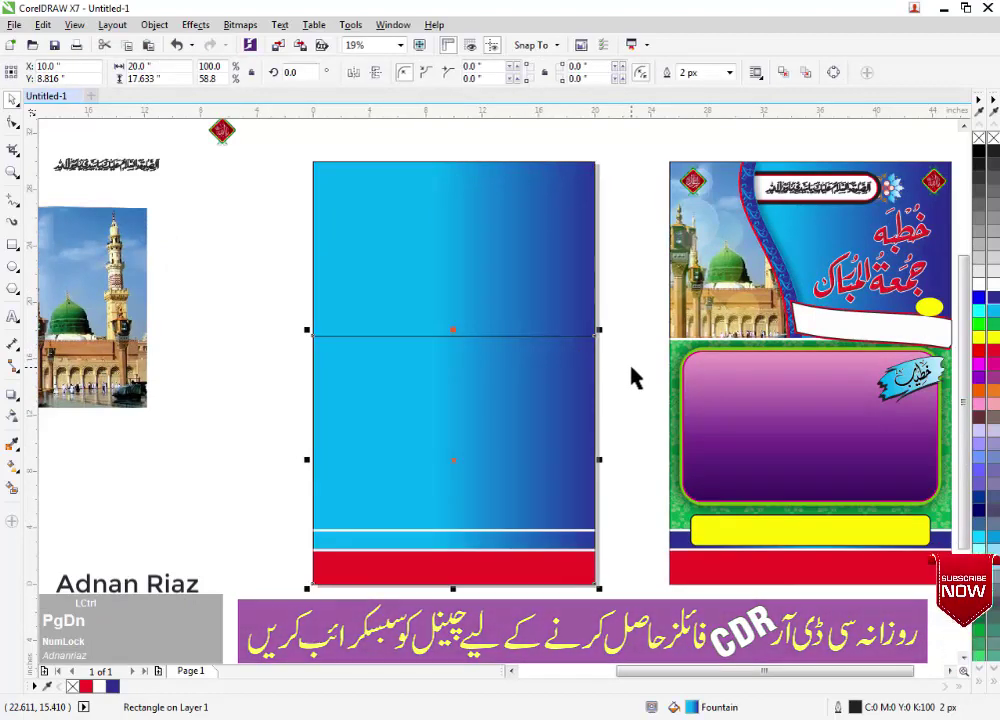
left_click(980, 323)
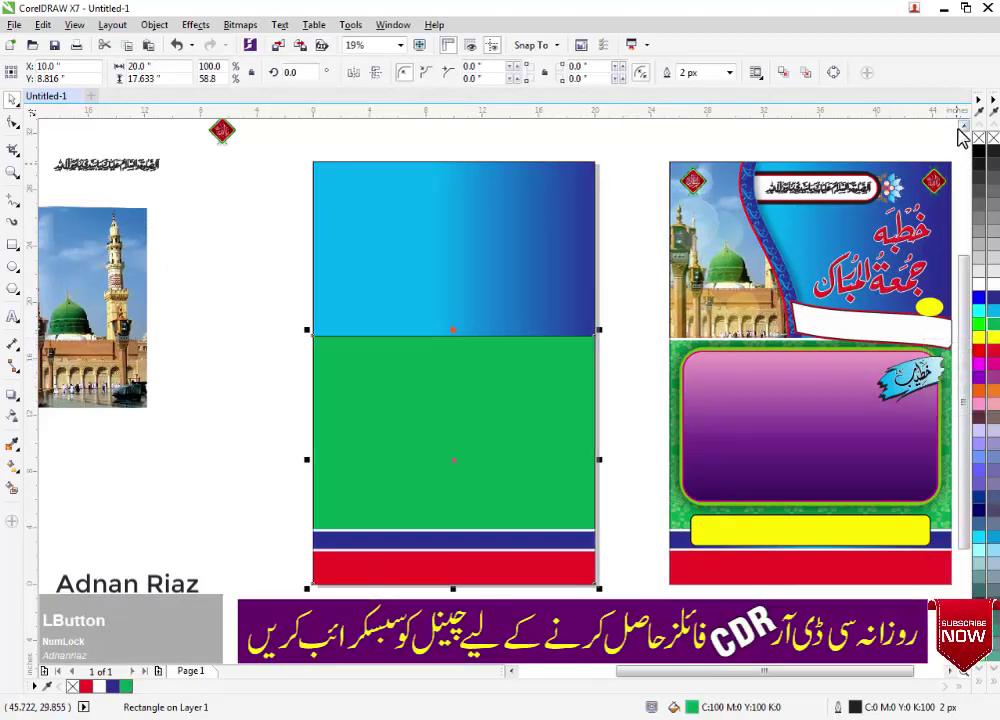
left_click(629, 366)
left_click_drag(722, 401, 708, 400)
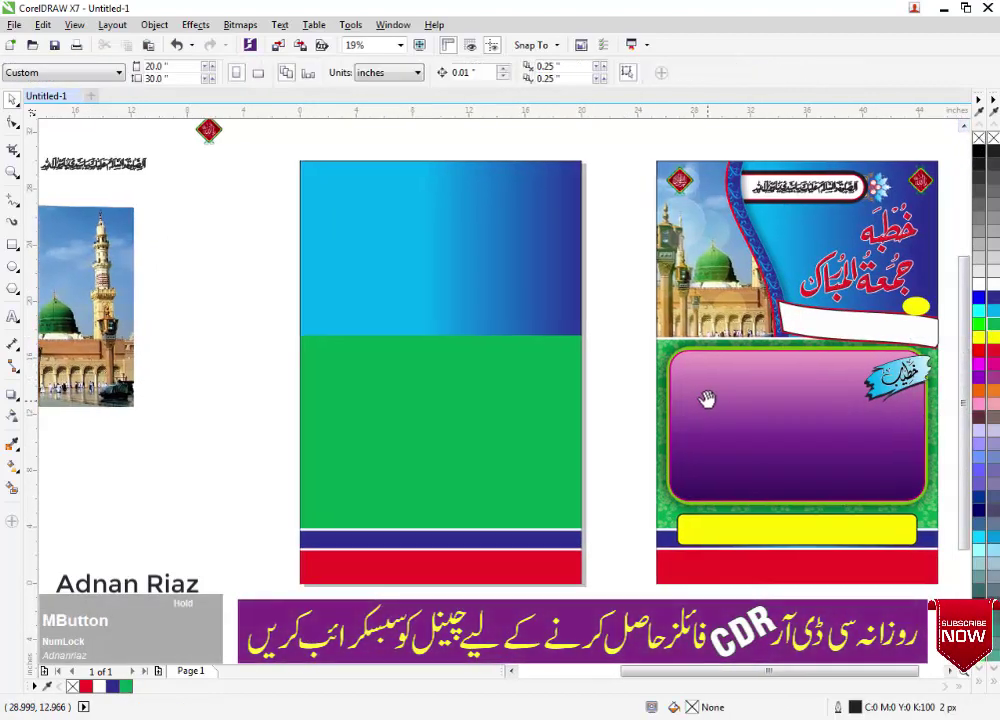
Copy the white strip onto the upper edge of the green panel.
mouse_move(636, 422)
left_mouse_down()
mouse_move(668, 422)
mouse_move(640, 412)
left_mouse_up()
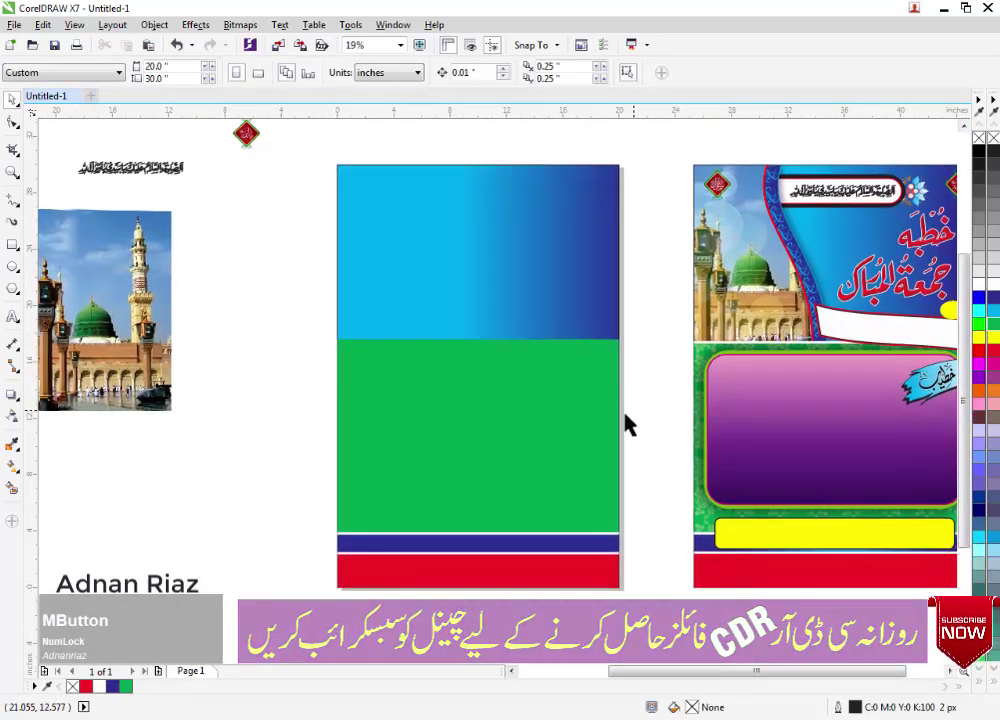
left_click(452, 409)
left_click(652, 524)
scroll(488, 528, "up", 1)
left_click_drag(467, 538, 465, 360)
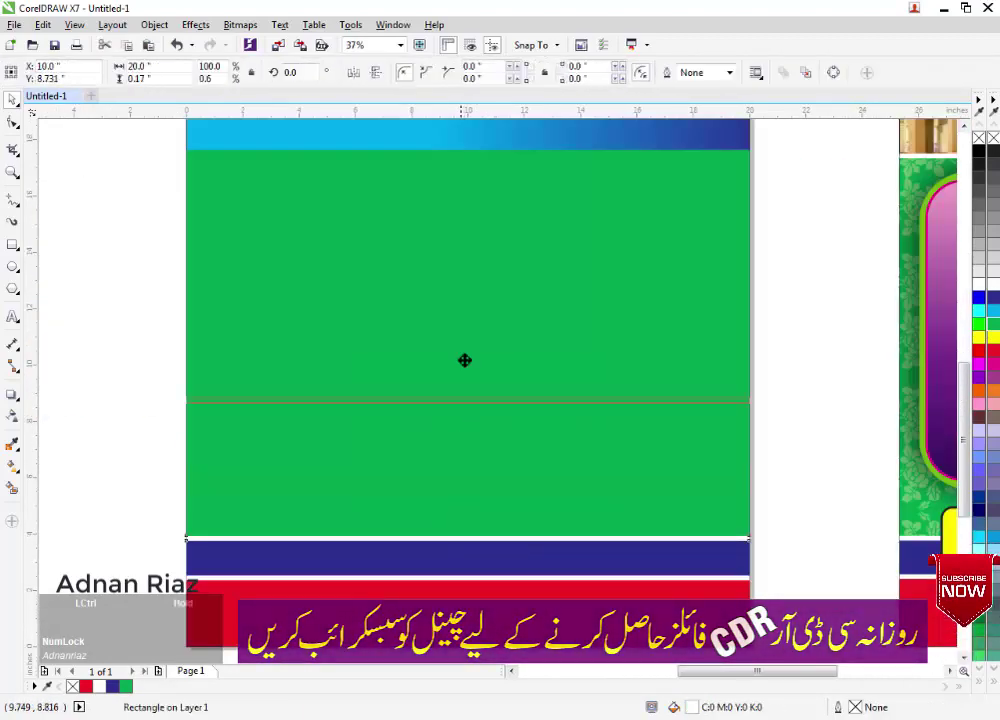
left_click_drag(456, 151, 457, 151)
left_click(750, 315)
left_click_drag(505, 205, 468, 384)
scroll(571, 322, "down", 1)
middle_click(495, 431)
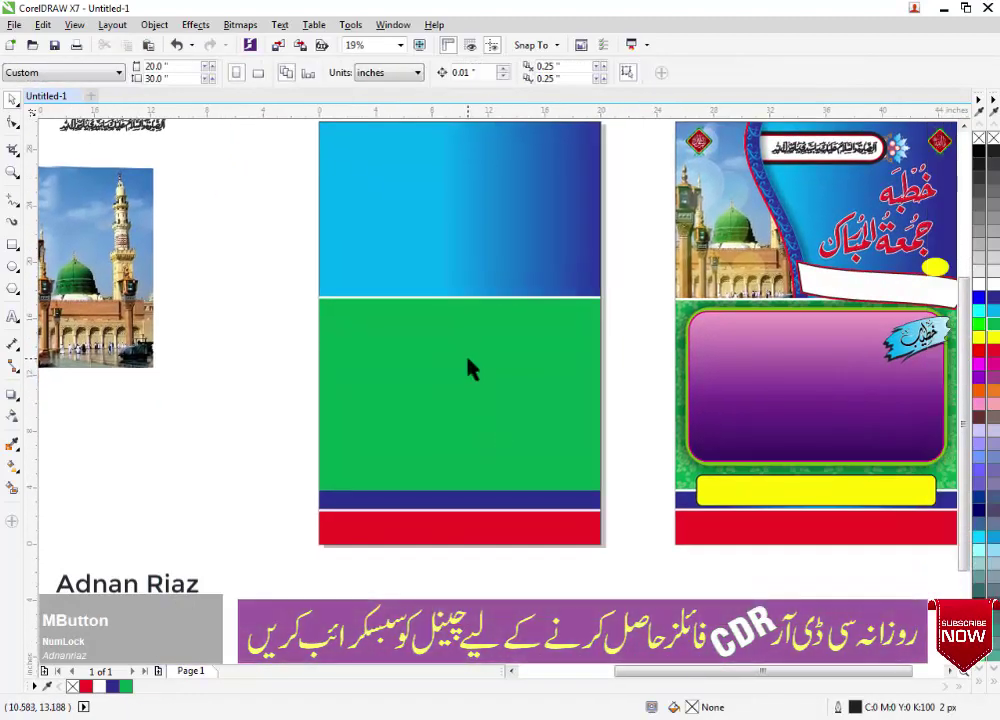
Insert the floral swirl character from the AlQalam Gul o Boota font and place it on the green panel, about 3.13 by 3.21 inches.
middle_click(469, 360)
left_click_drag(37, 320, 4, 322)
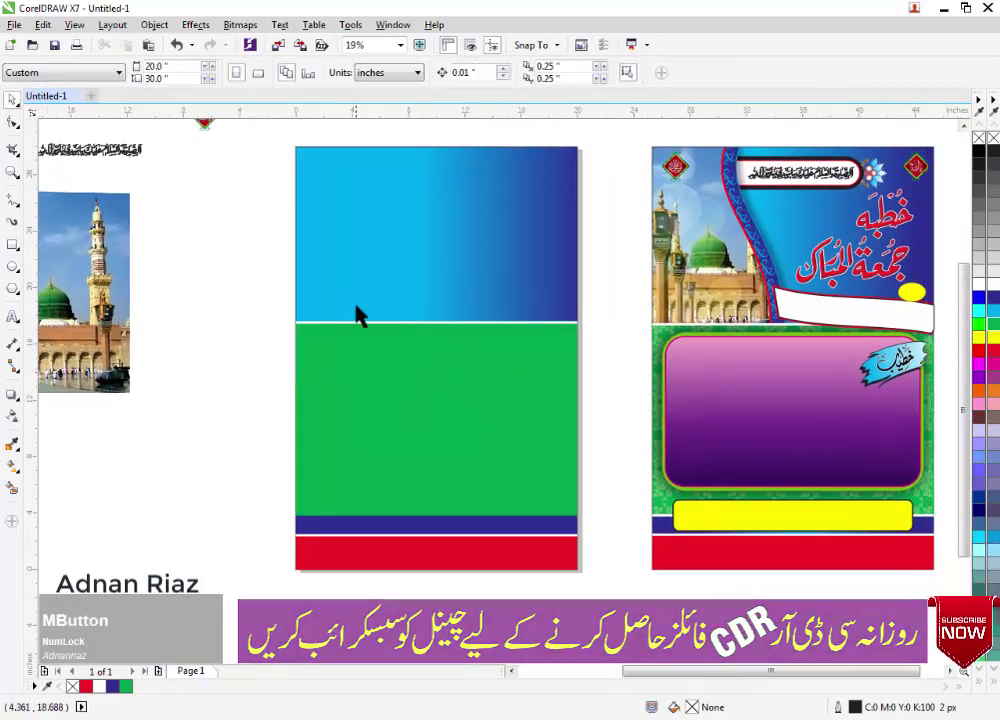
key("ctrl+F11")
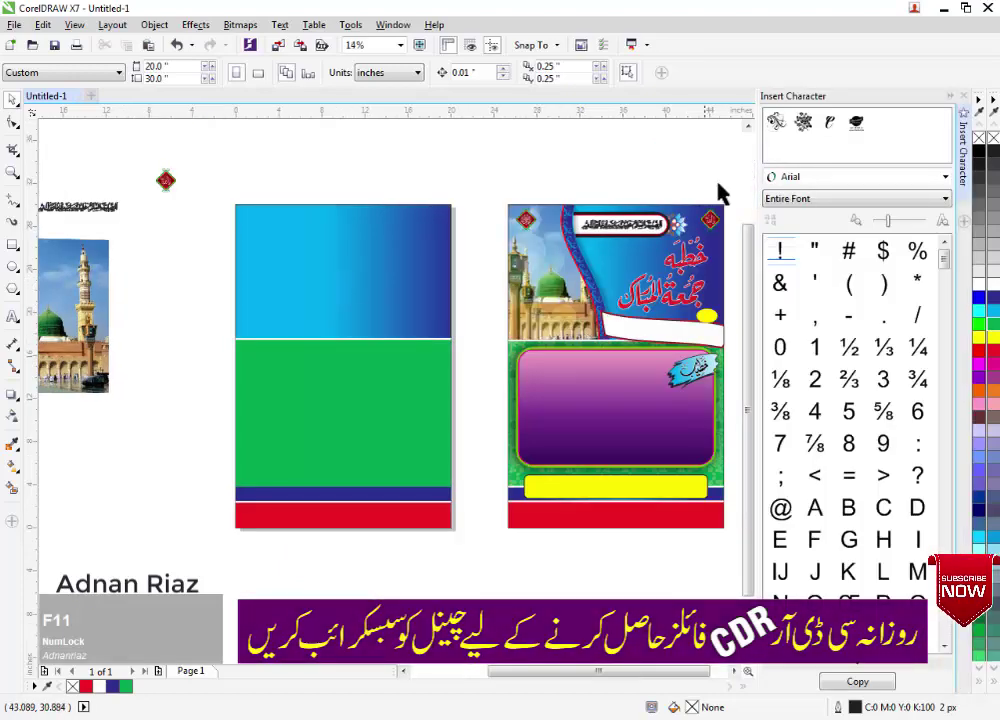
left_click(953, 97)
left_click_drag(603, 174, 597, 250)
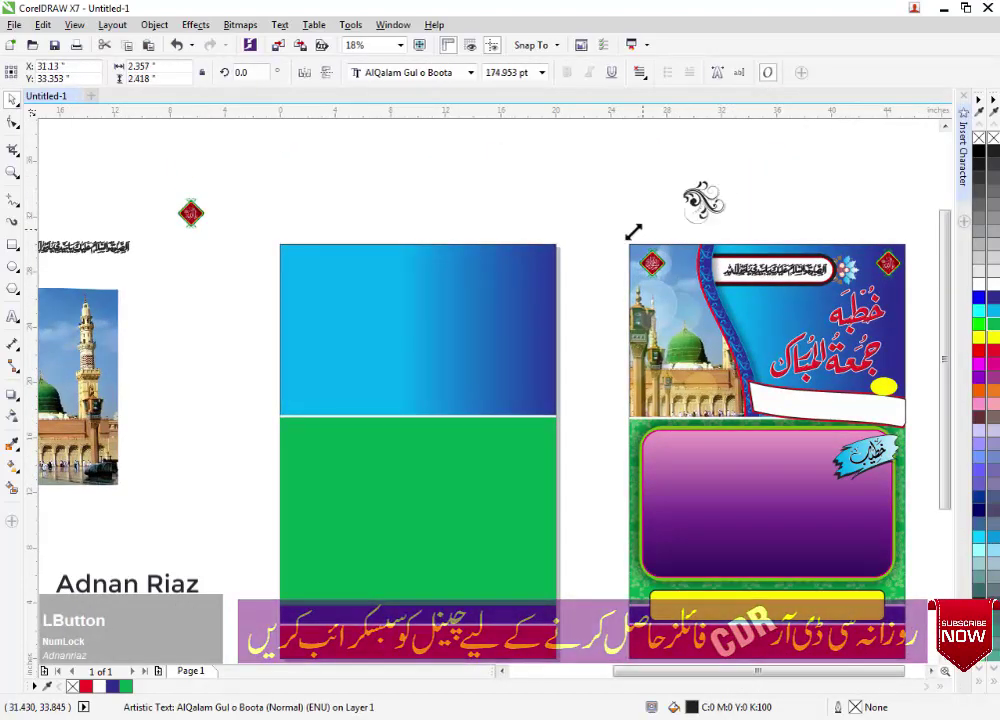
left_click_drag(505, 347, 468, 395)
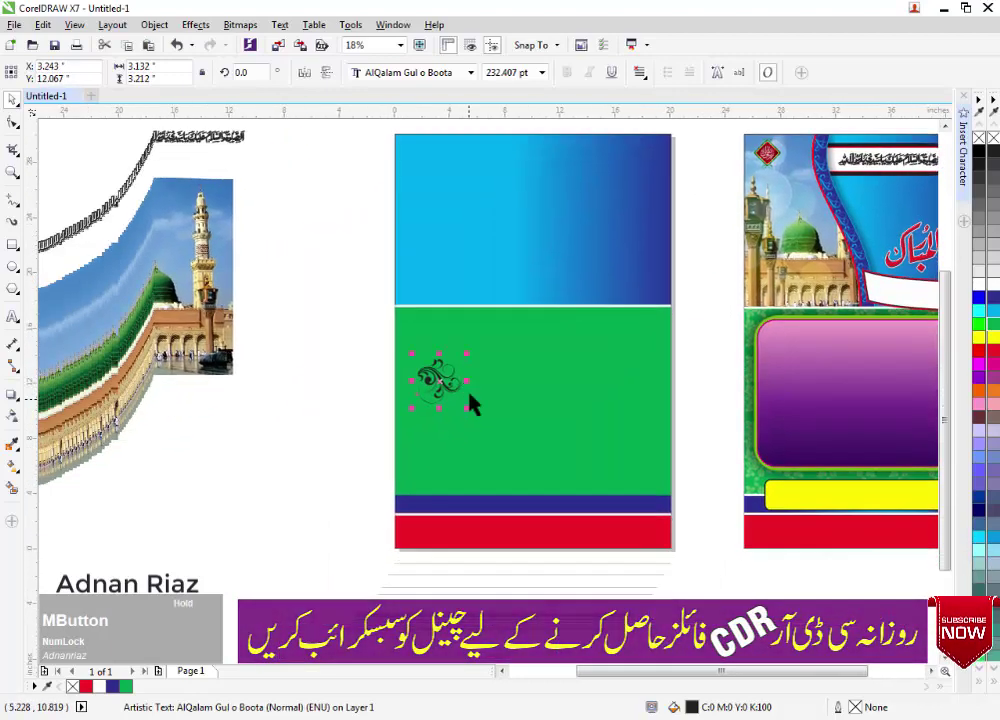
left_click_drag(634, 482, 634, 482)
middle_click(460, 408)
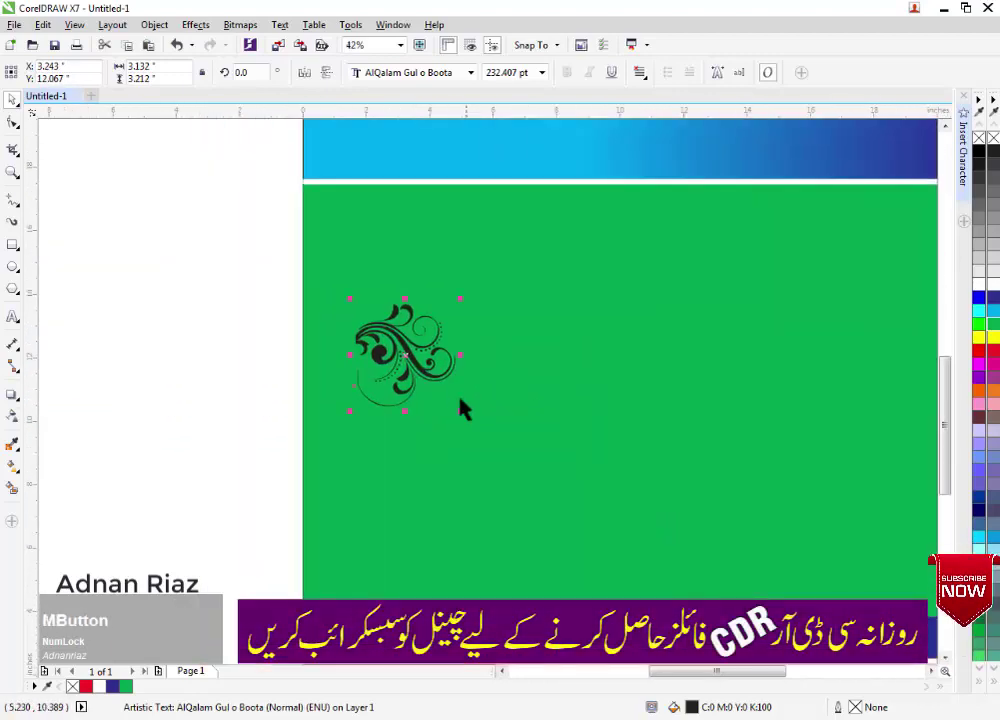
PowerClip the floral ornament into the green panel and repeat mirrored copies of it in a row across the panel's upper edge.
left_click(486, 357)
left_click(568, 171)
left_click_drag(400, 344, 415, 237)
right_click(415, 237)
key("ctrl+r")
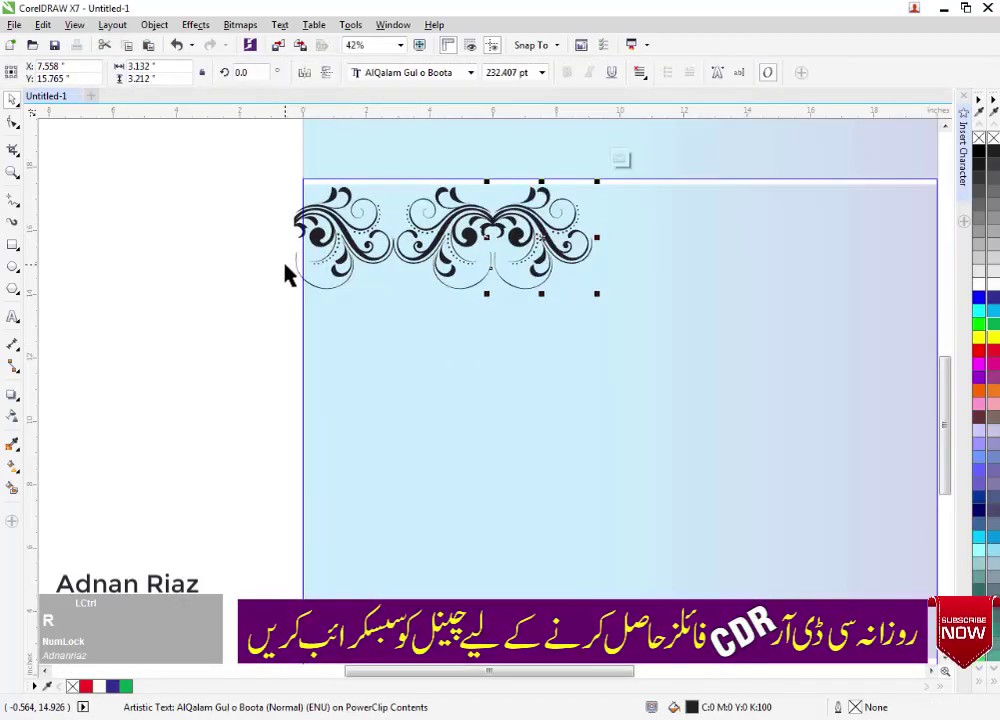
scroll(219, 290, "down", 2)
key("ctrl+r")
key("ctrl+r")
key("ctrl+r")
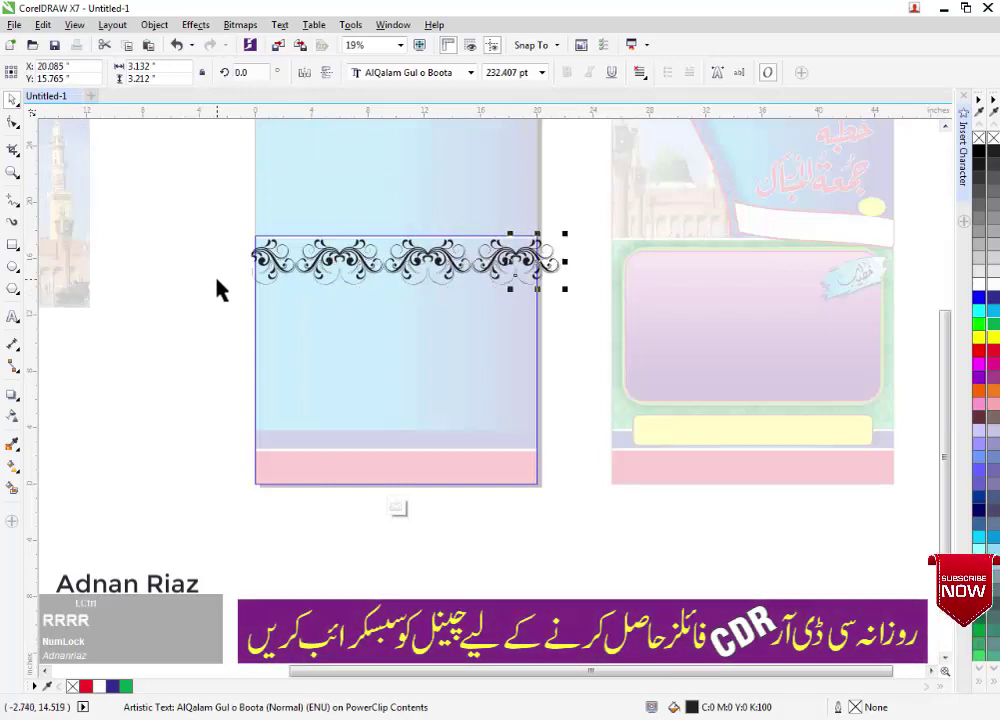
Group the row of ornaments and centre it horizontally on the panel at X 10.0 inches.
left_click_drag(198, 212, 687, 313)
key("ctrl+g")
left_click_drag(473, 268, 445, 260)
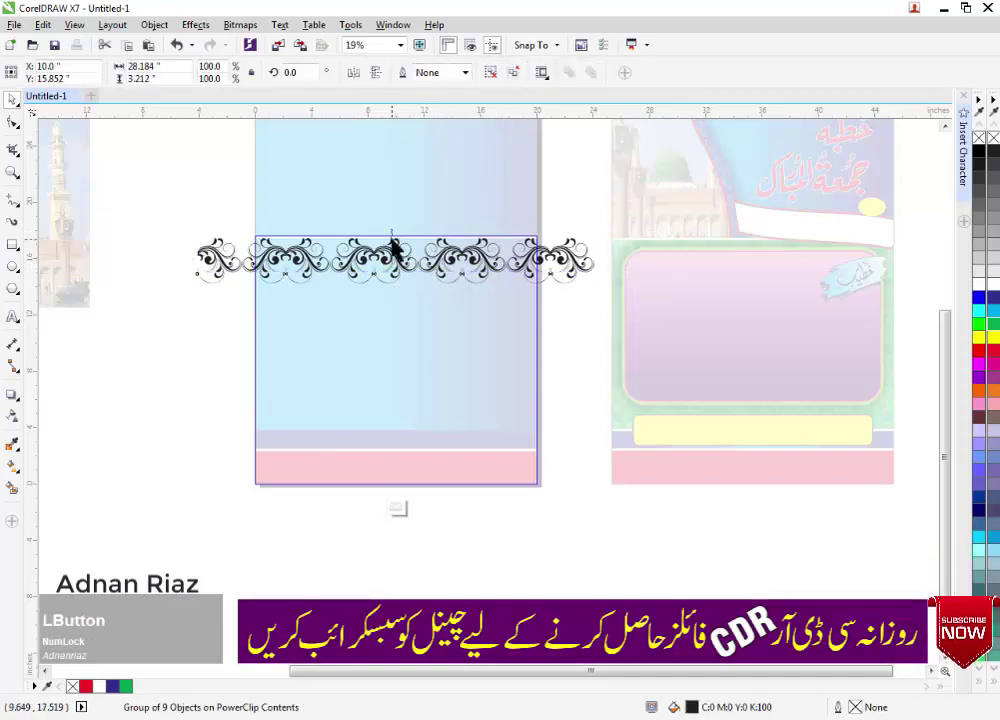
Repeat mirrored copies of the ornament row downward until five rows cover the green panel.
left_click_drag(396, 230, 397, 297)
right_click(397, 297)
key("ctrl+r")
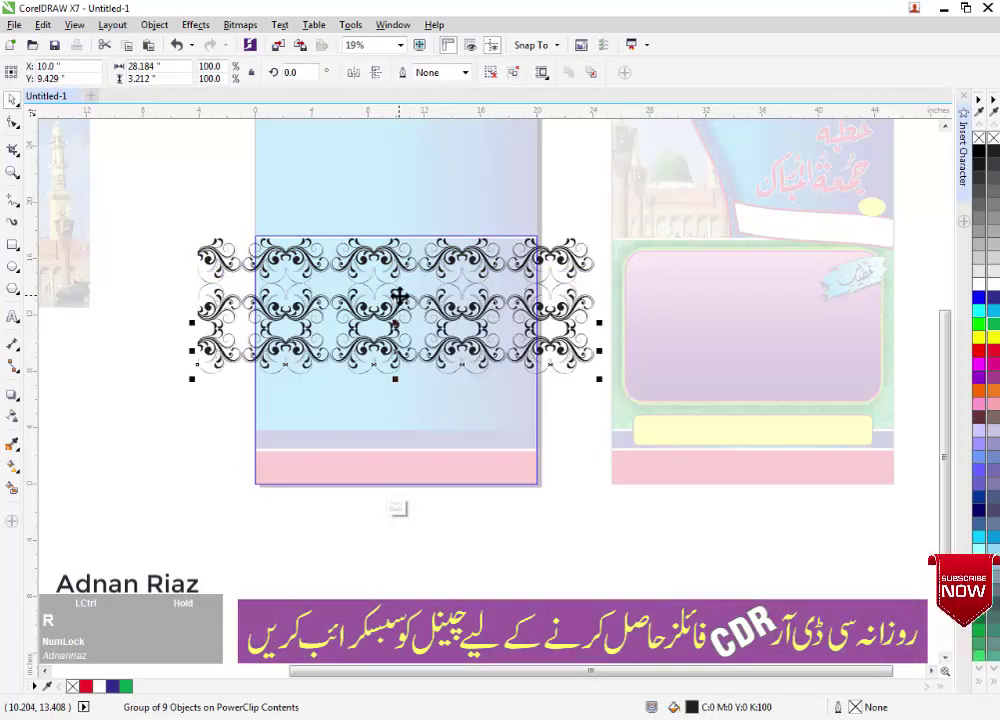
key("ctrl+r")
key("ctrl+r")
Ungroup all five ornament rows, combine them into a single curve and finish editing the PowerClip.
left_click_drag(156, 214, 641, 525)
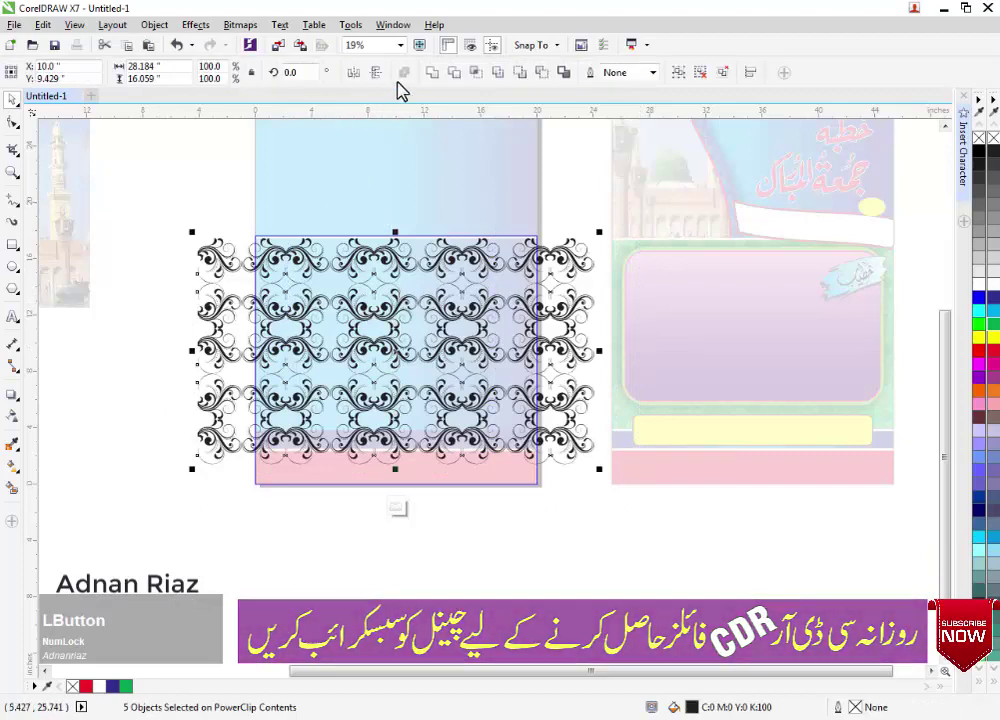
left_click(716, 73)
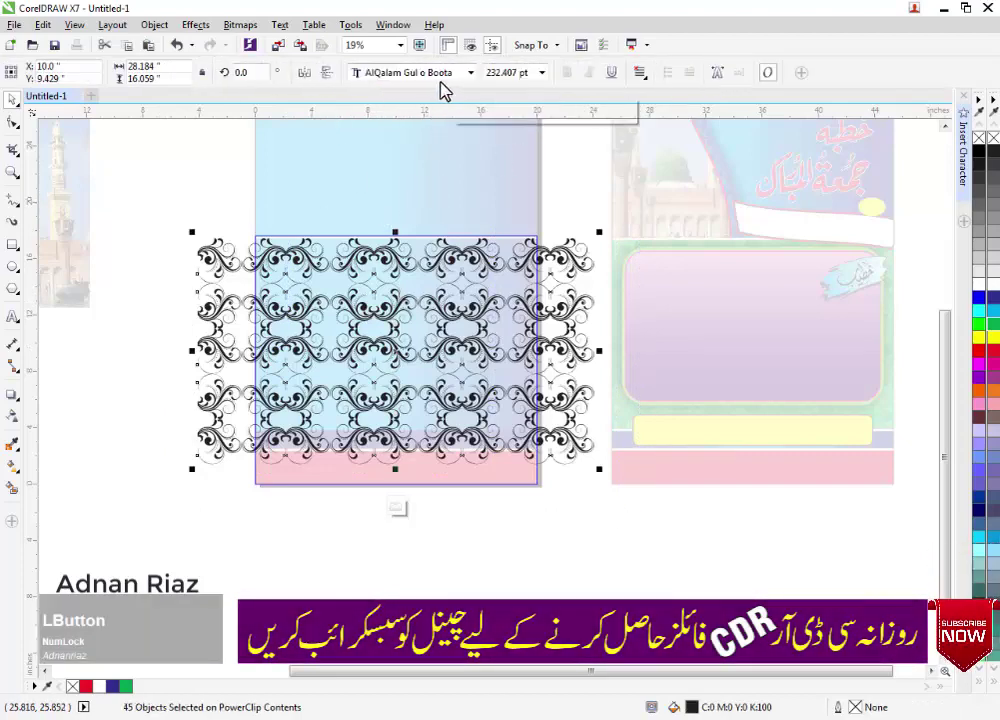
left_click(183, 216)
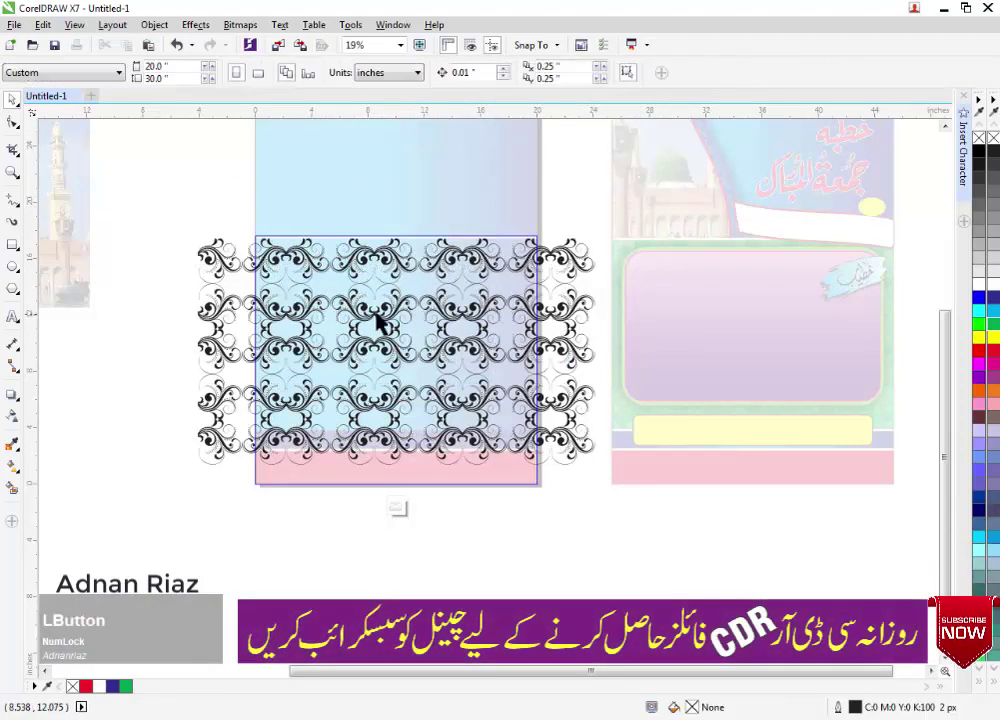
left_click(384, 317)
left_click_drag(349, 339, 385, 367)
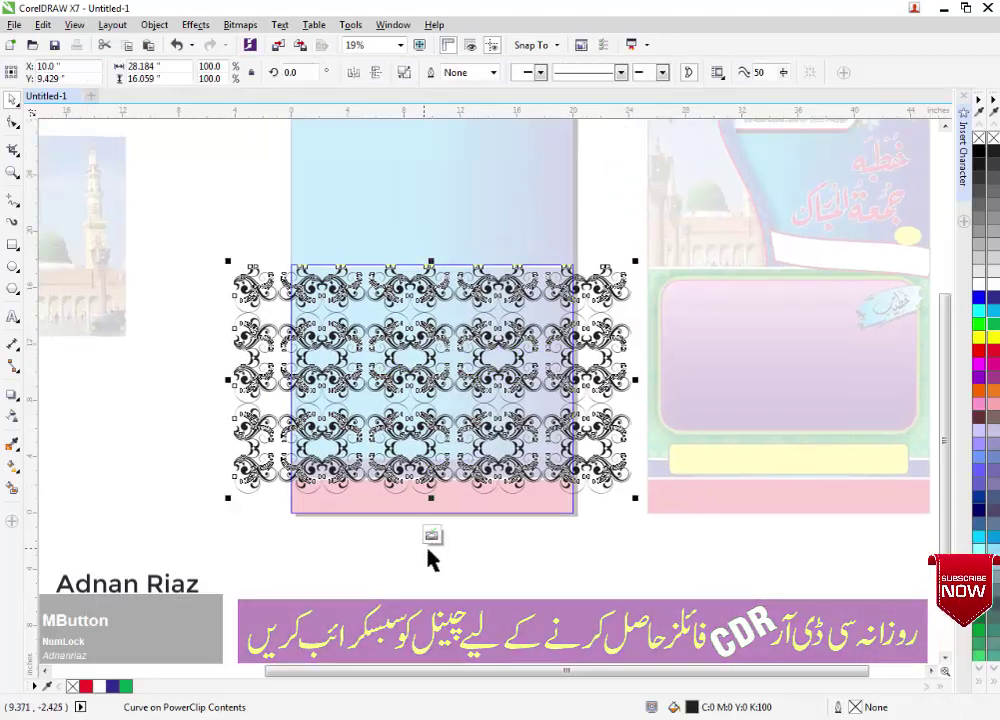
left_click(433, 537)
left_click(436, 569)
Reopen the green panel's PowerClip contents and fill the floral pattern with dark green C93 M26 Y100 K14.
scroll(431, 393, "up", 1)
left_click(431, 395)
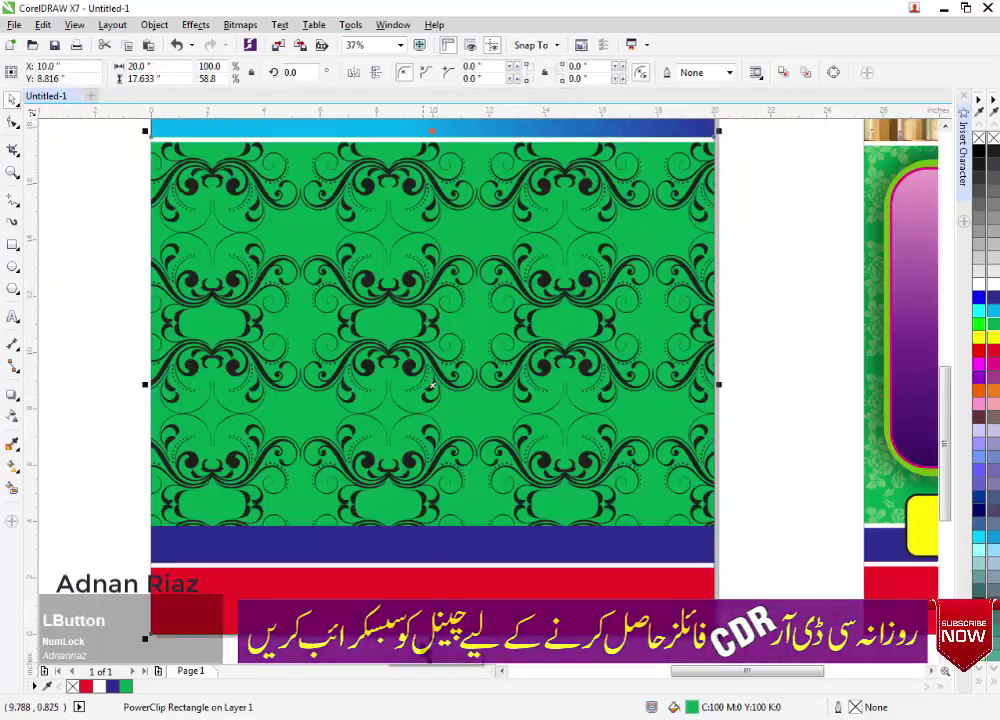
left_click(396, 654)
left_click(424, 475)
left_click(978, 322)
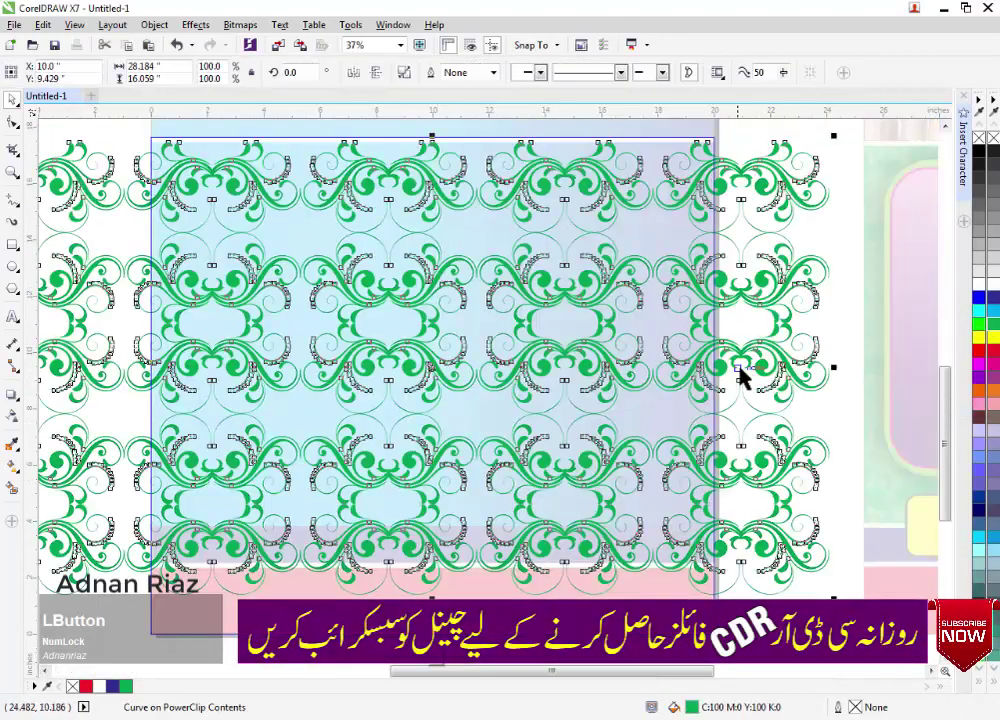
key("F11")
left_click_drag(472, 352, 495, 396)
left_click(800, 509)
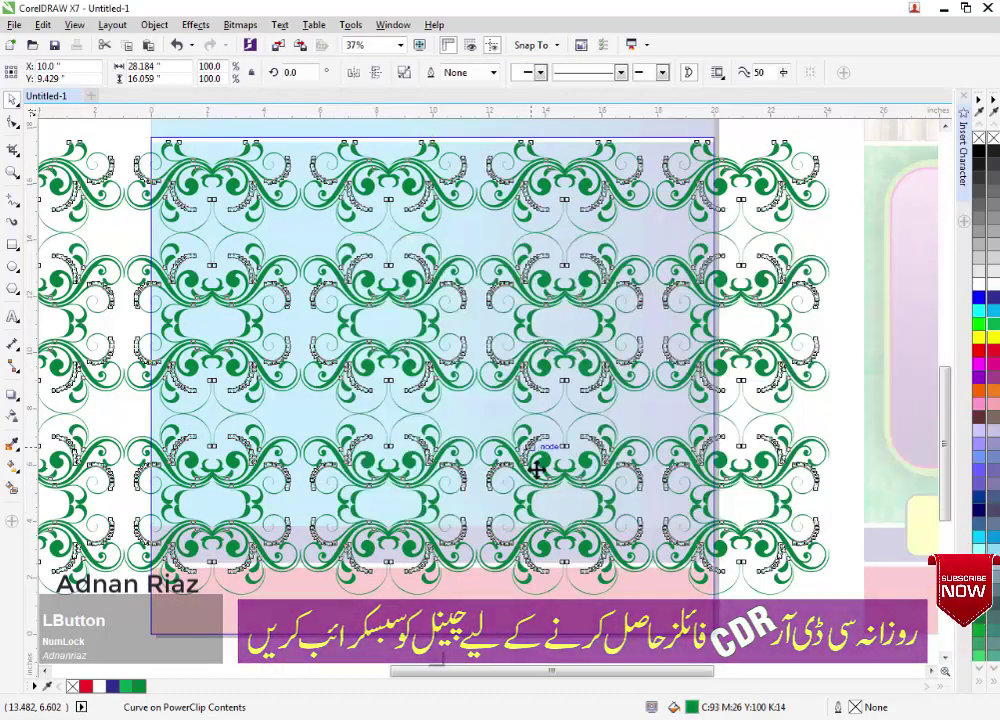
Apply a uniform transparency of 30 to the floral pattern and finish editing the PowerClip.
left_click(12, 416)
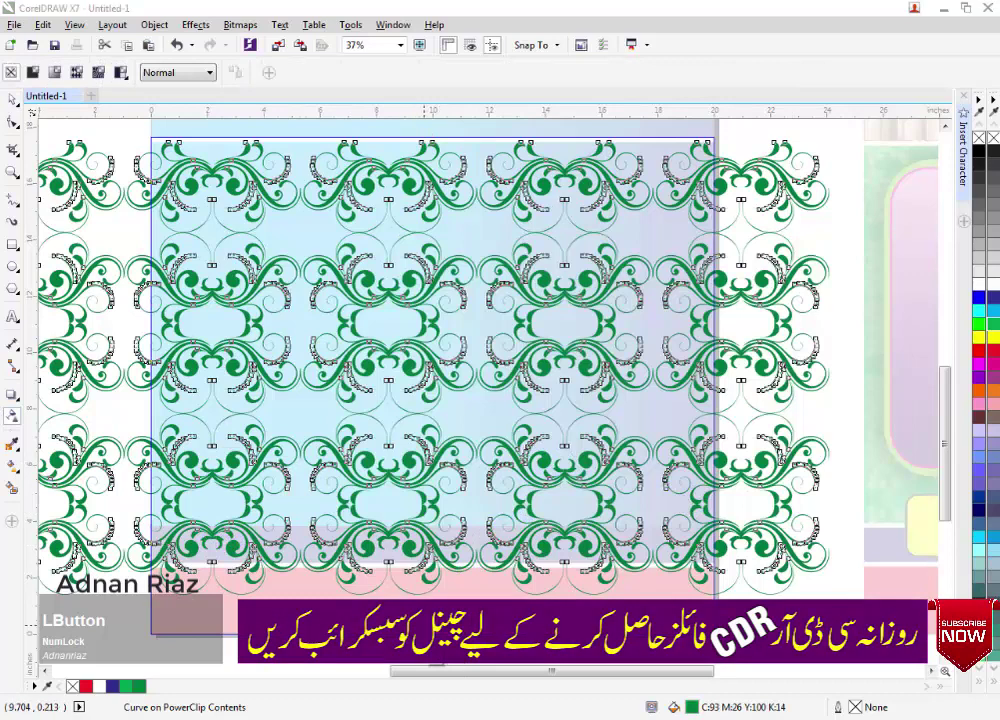
key("KP_0")
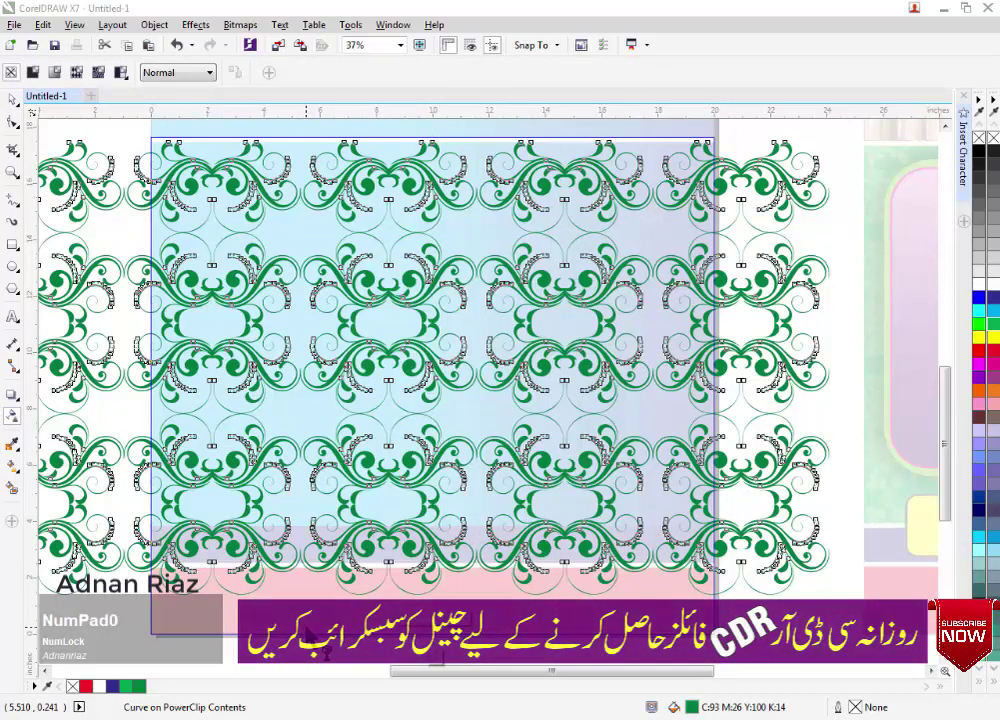
key("KP_Enter")
left_click_drag(431, 563, 446, 516)
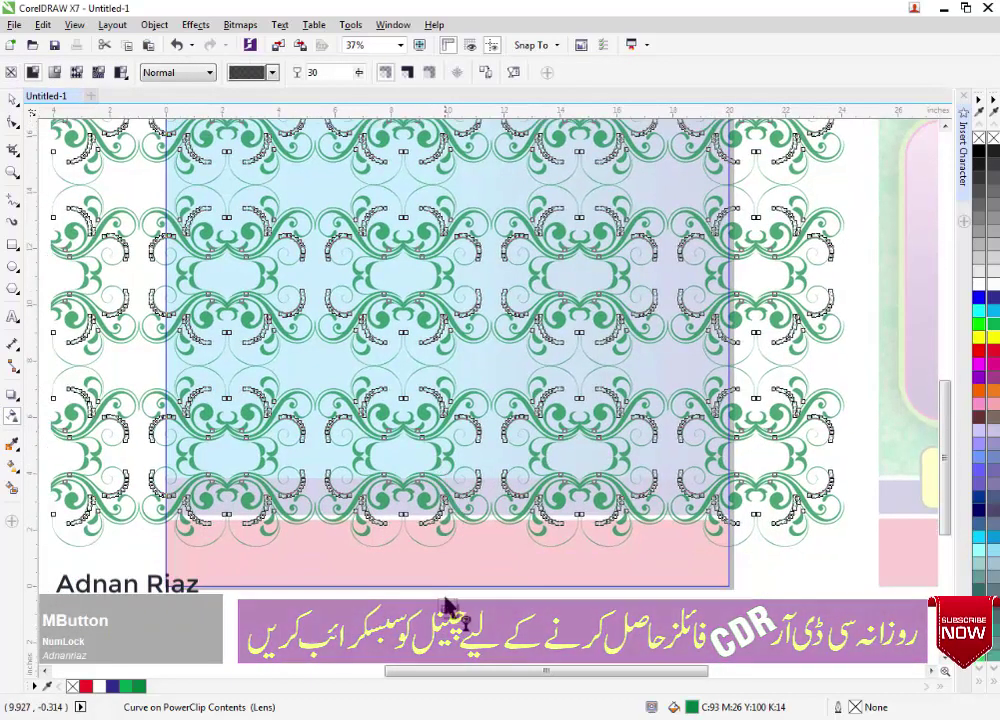
left_click(446, 605)
scroll(453, 432, "down", 1)
middle_click(453, 432)
left_click(190, 442)
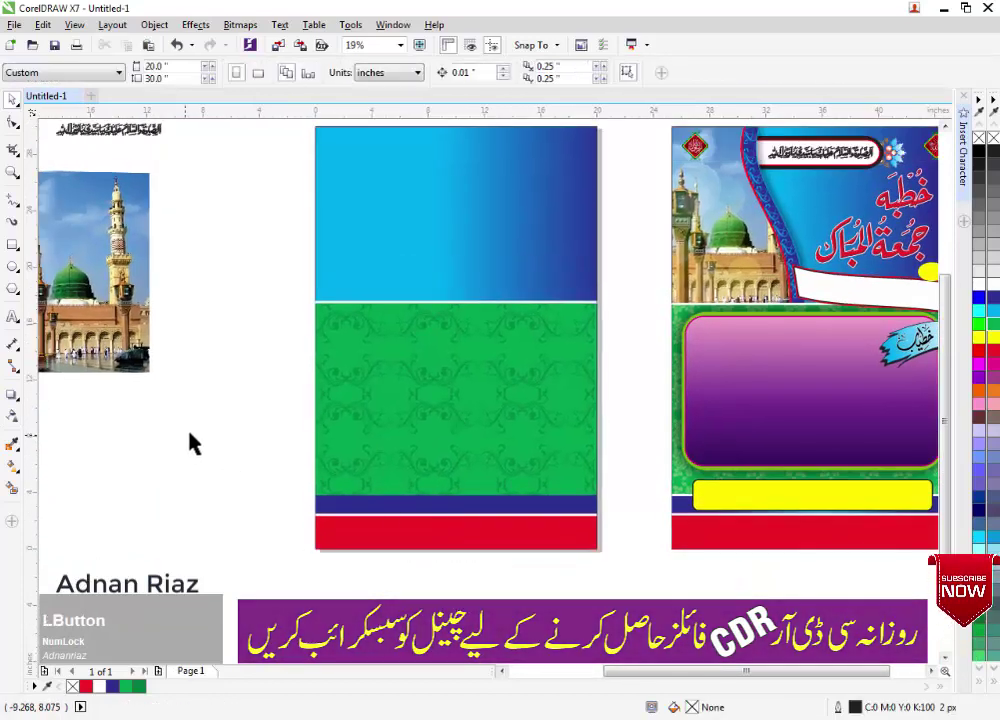
Draw a rectangle about 17.9 by 11.4 inches on the patterned green panel.
left_click(12, 244)
left_click_drag(331, 333, 352, 398)
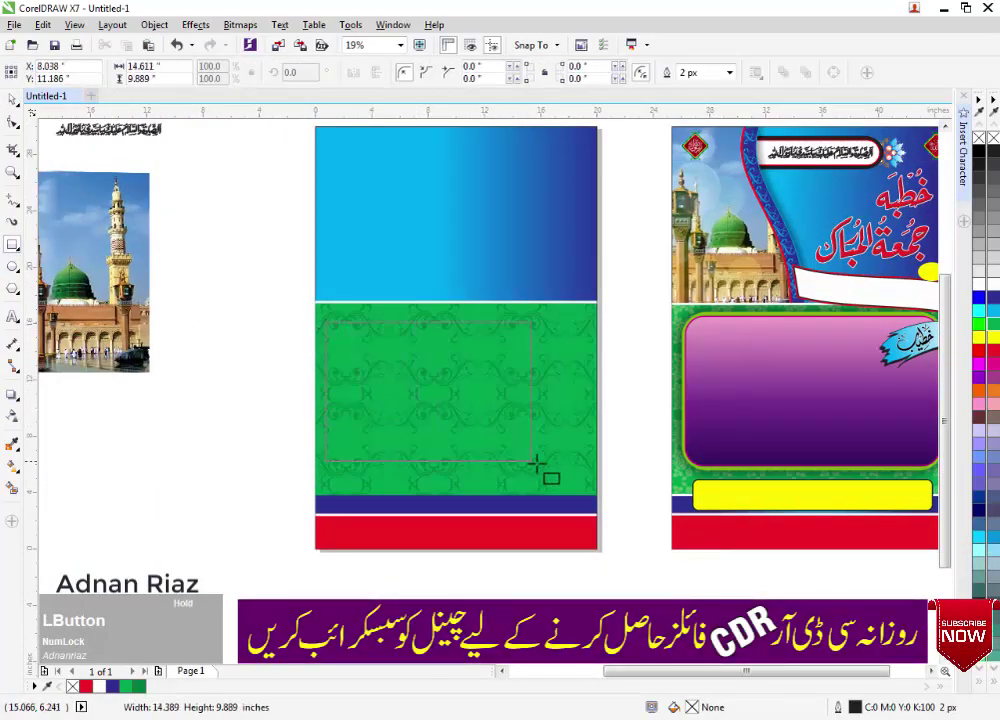
left_click_drag(578, 487, 580, 486)
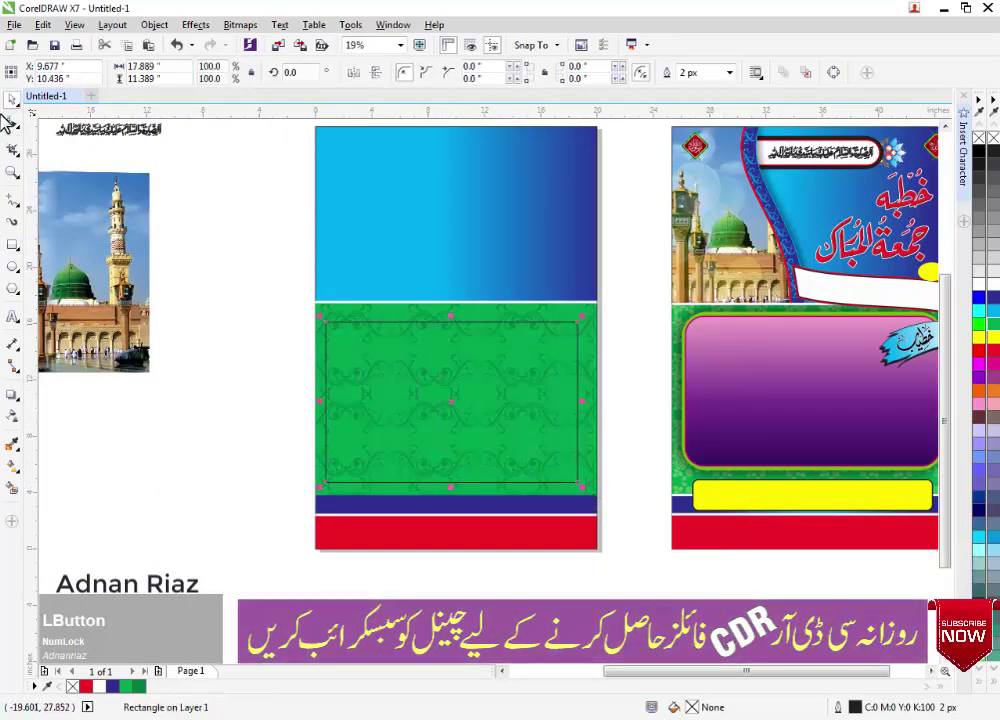
Round all corners of the content rectangle to a radius of about 1.67 inches.
left_click_drag(326, 322, 348, 320)
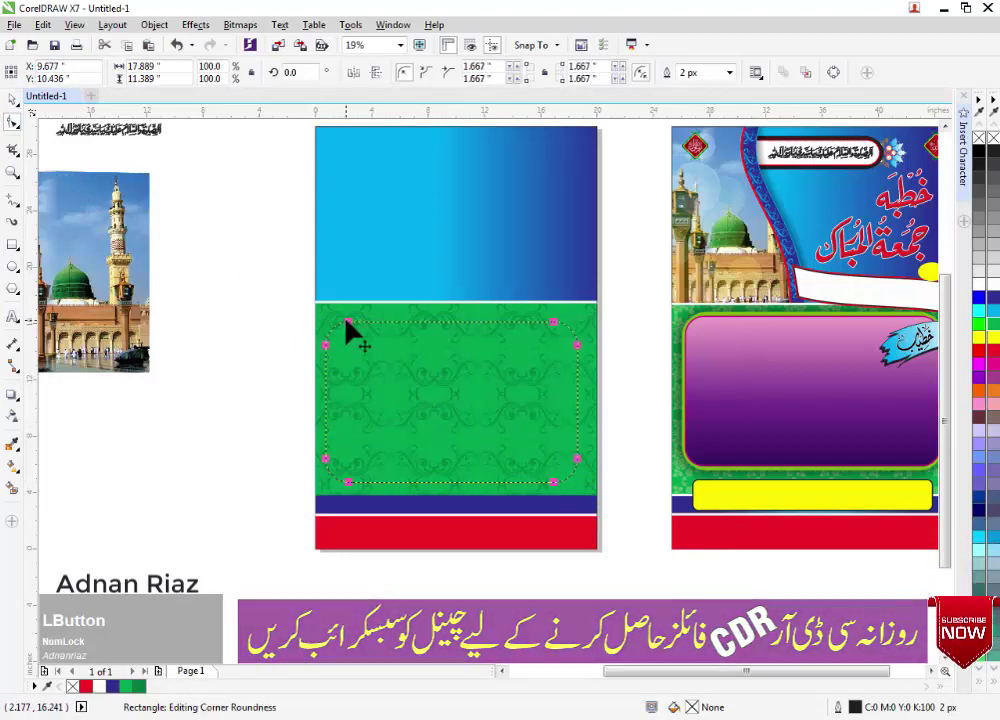
middle_click(335, 318)
left_click(12, 101)
left_click(235, 276)
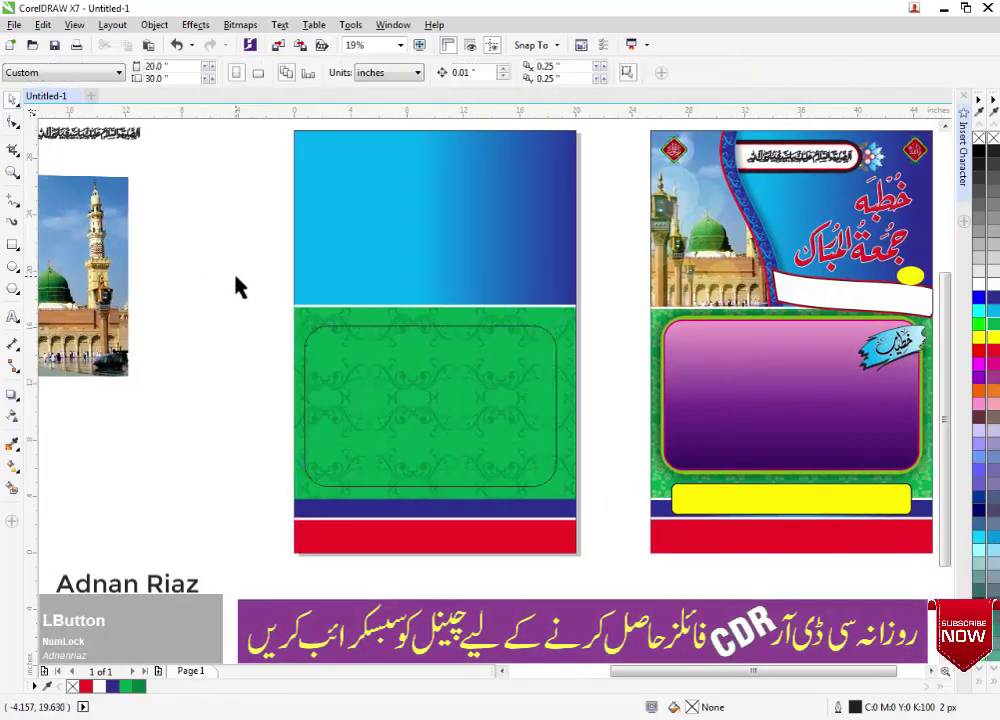
Apply a vertical linear fountain fill to the rounded rectangle, with pink C7 M49 Y0 K0 as its top colour.
left_click(393, 422)
key("g")
left_click_drag(433, 478, 430, 482)
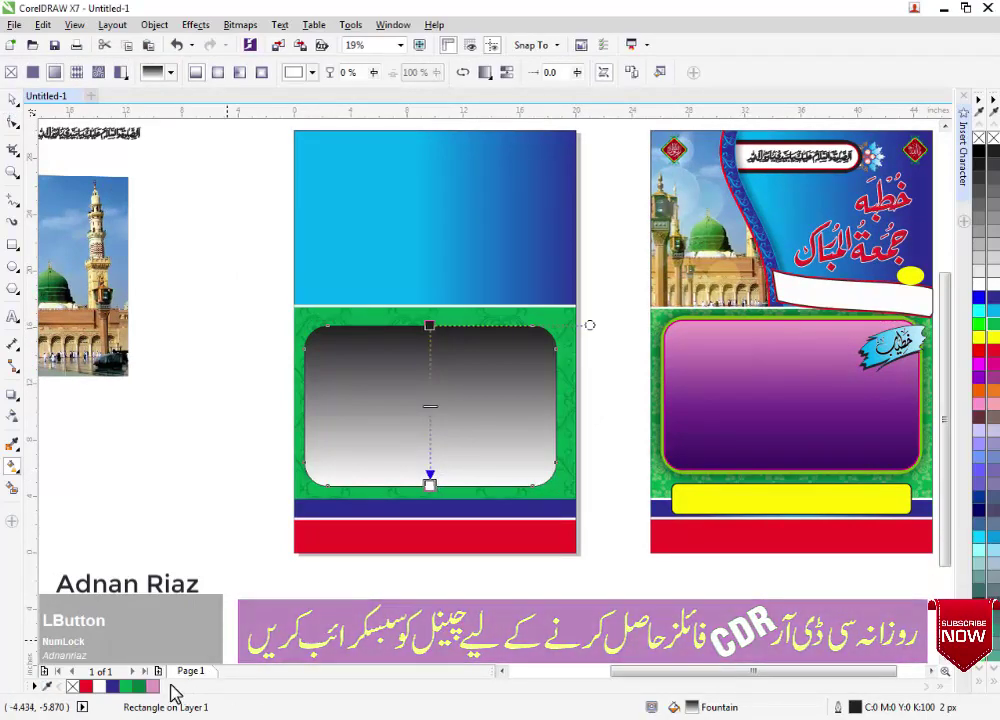
left_click(155, 686)
key("ctrl+z")
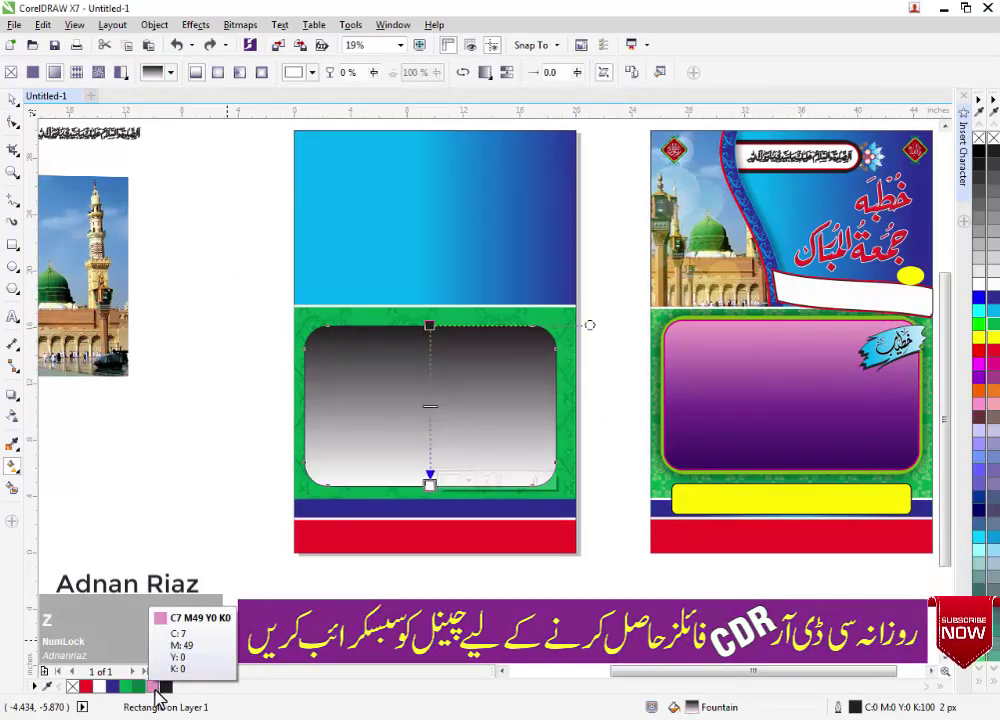
left_click_drag(155, 687, 430, 326)
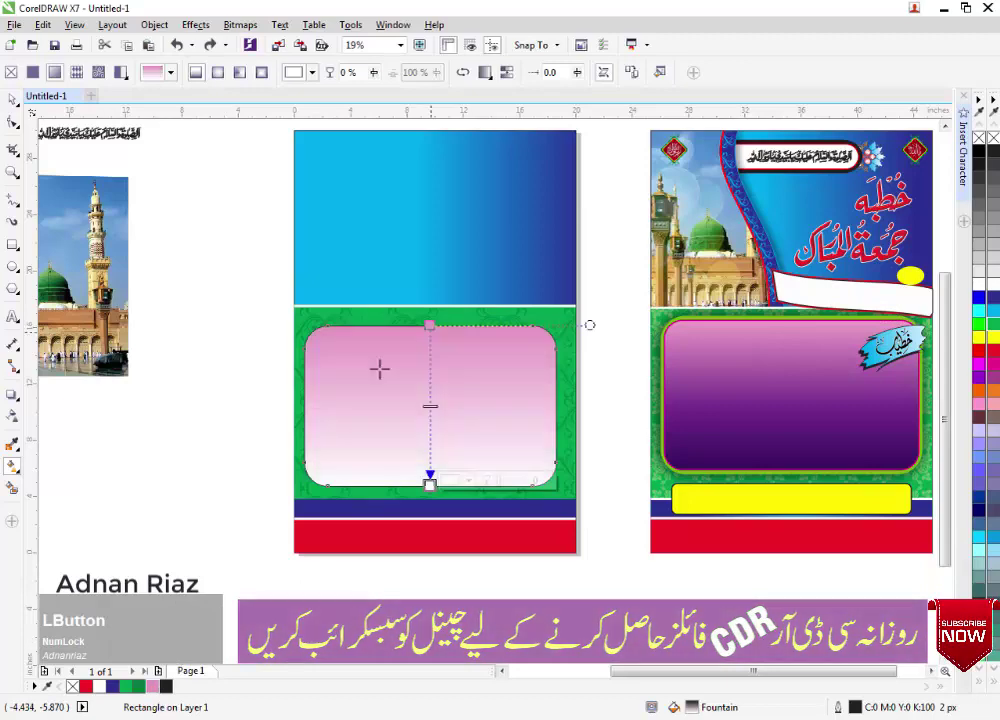
Sample the dark and medium purples from the reference box and use them as the fill's bottom and middle colours.
left_click(44, 687)
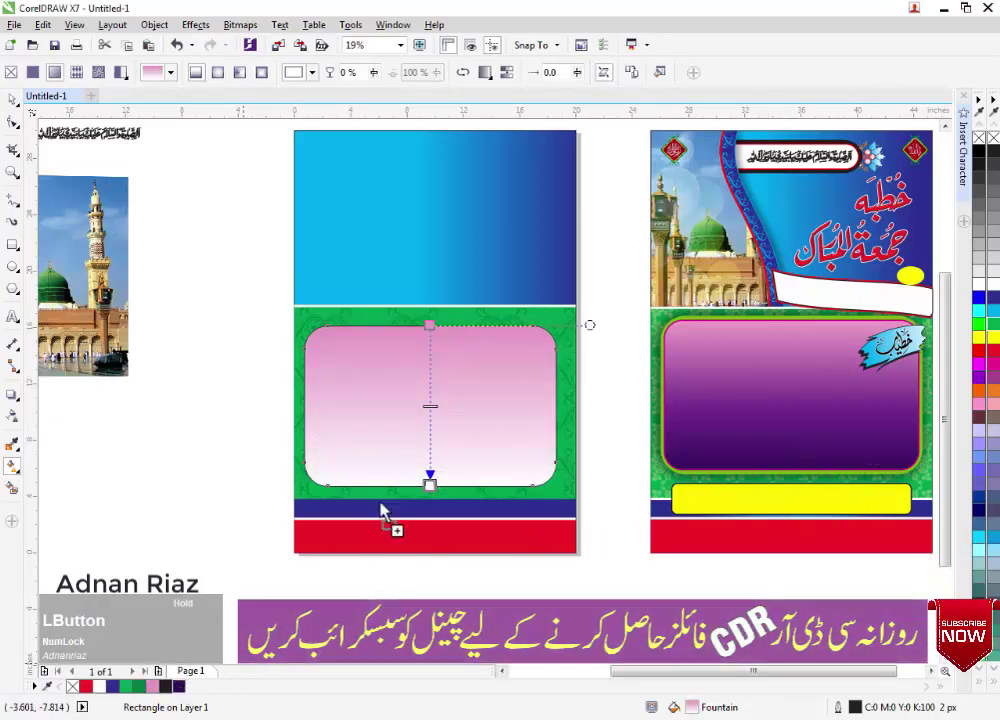
left_click(430, 485)
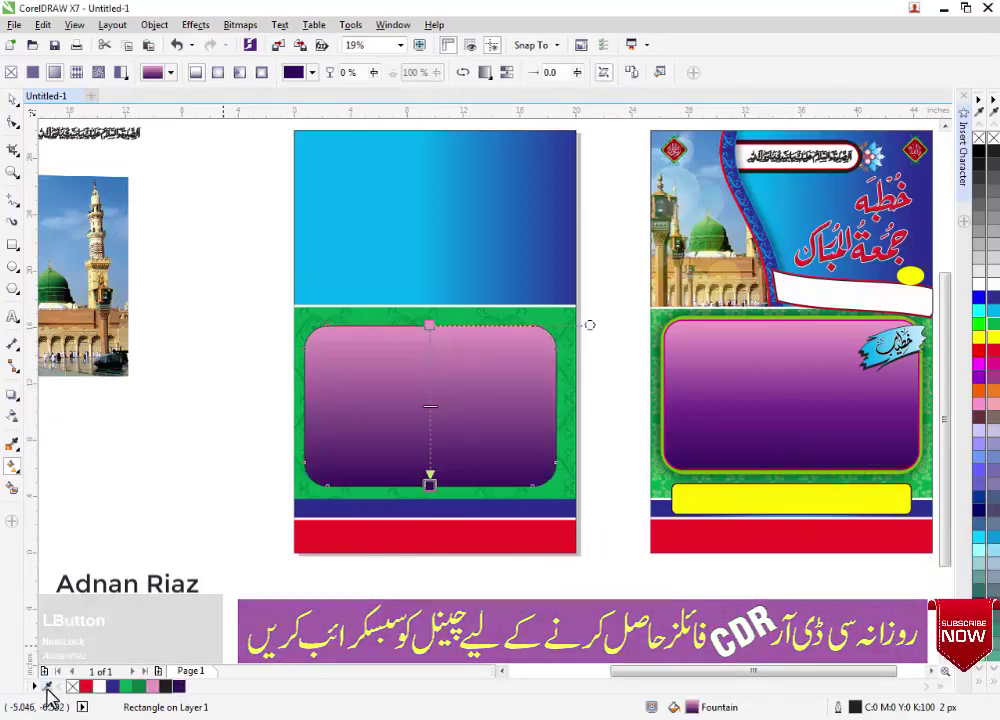
left_click(44, 687)
left_click(803, 383)
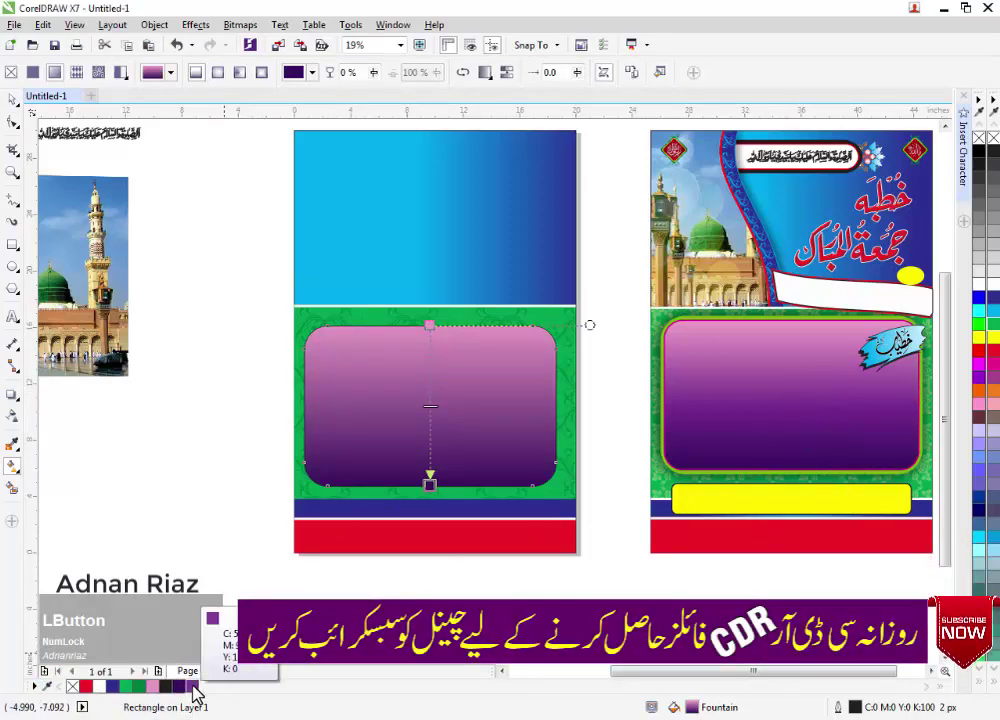
Give the content box a red C0 M100 Y100 K0 outline 50 px wide.
left_click(13, 99)
right_click(993, 351)
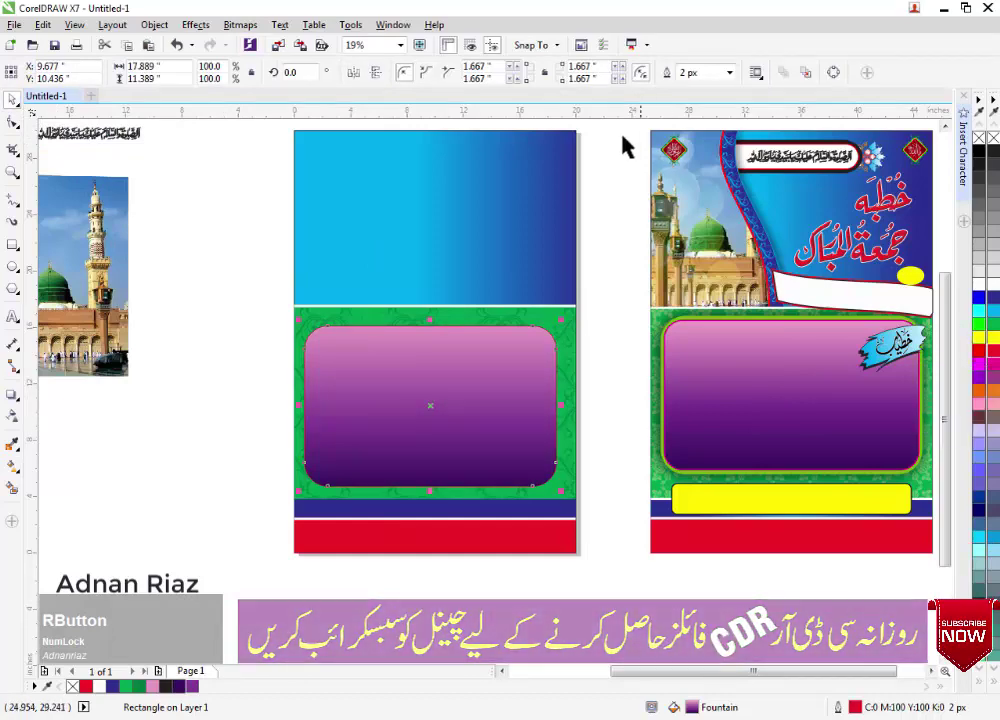
left_click(731, 73)
left_click(705, 185)
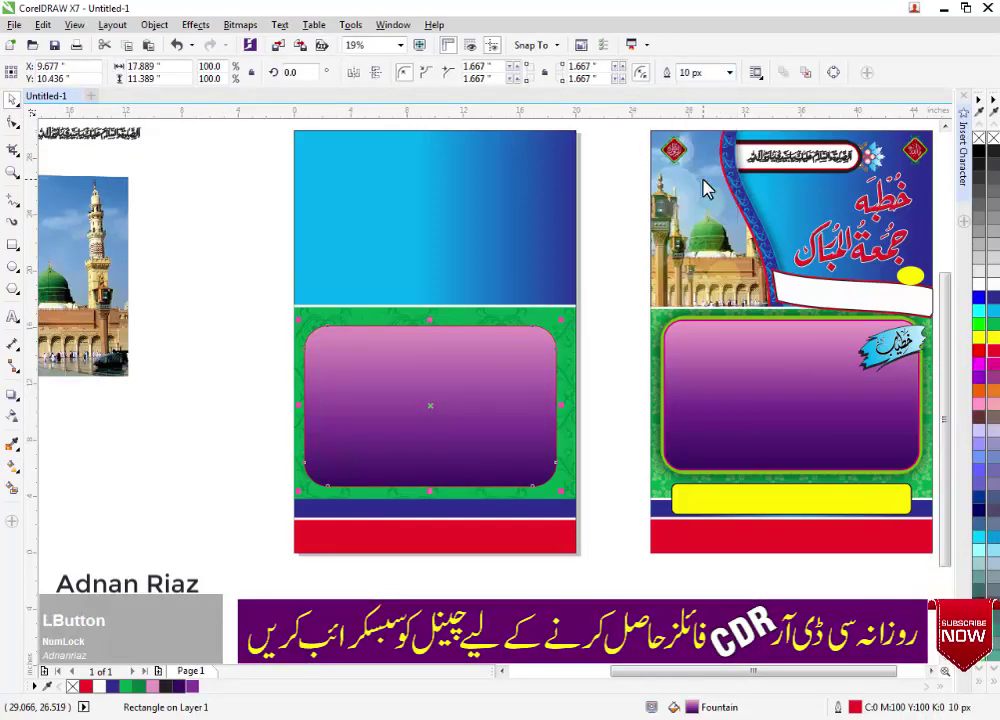
left_click(731, 73)
left_click(700, 180)
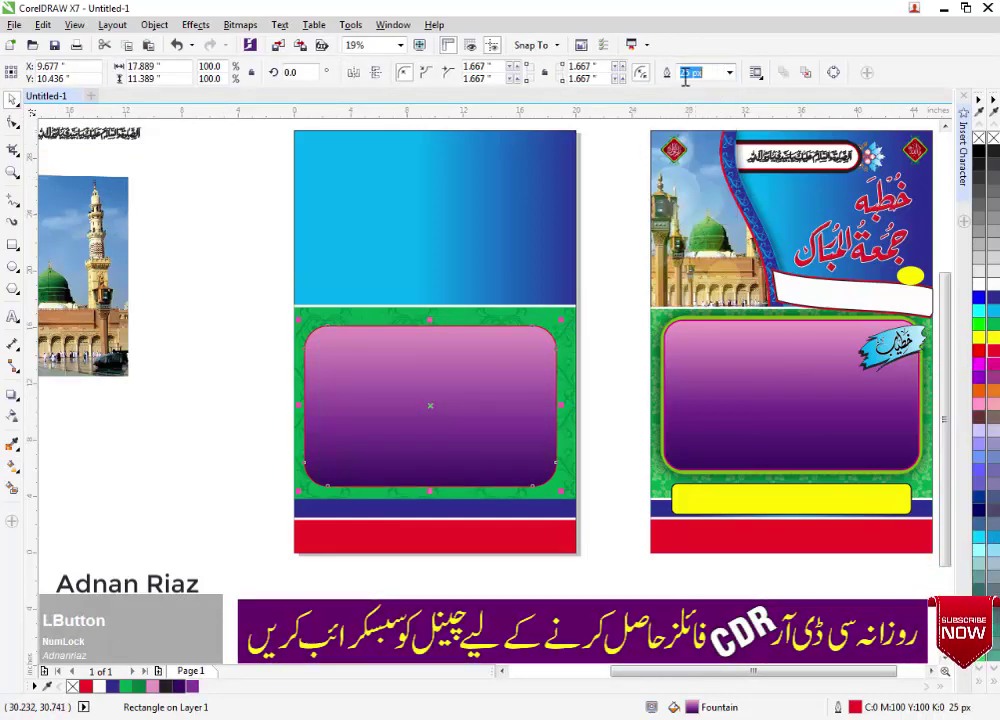
key("F12")
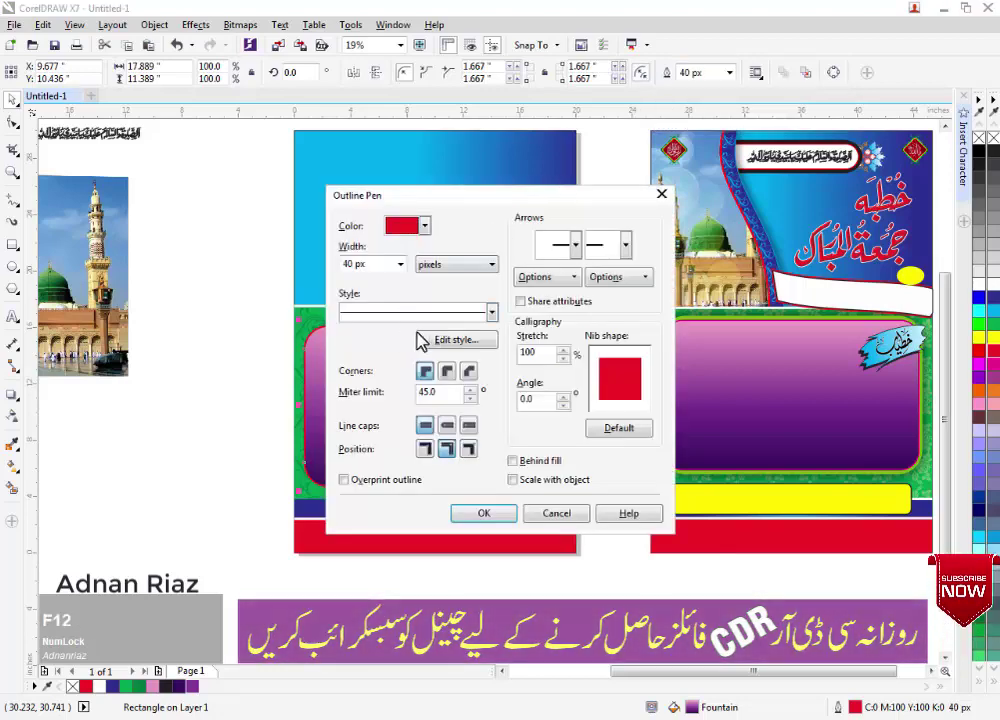
left_click(484, 516)
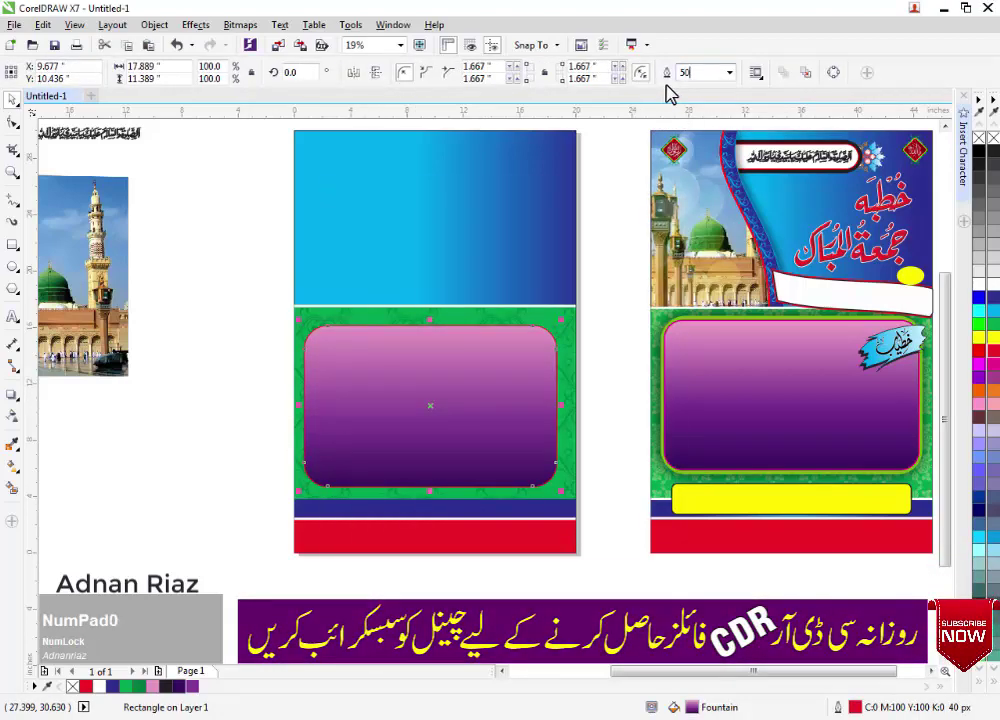
left_click(218, 384)
Add a one-step outside contour with a 0.444 inch offset to the content box and break it apart.
left_click(344, 381)
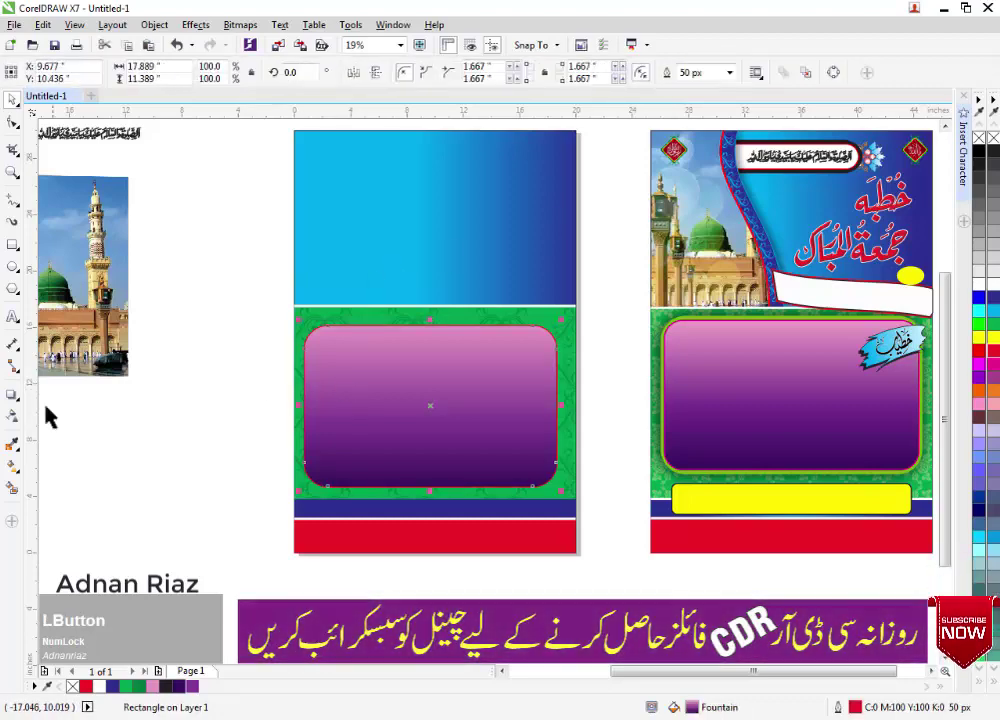
left_click(75, 393)
left_click_drag(476, 352, 486, 319)
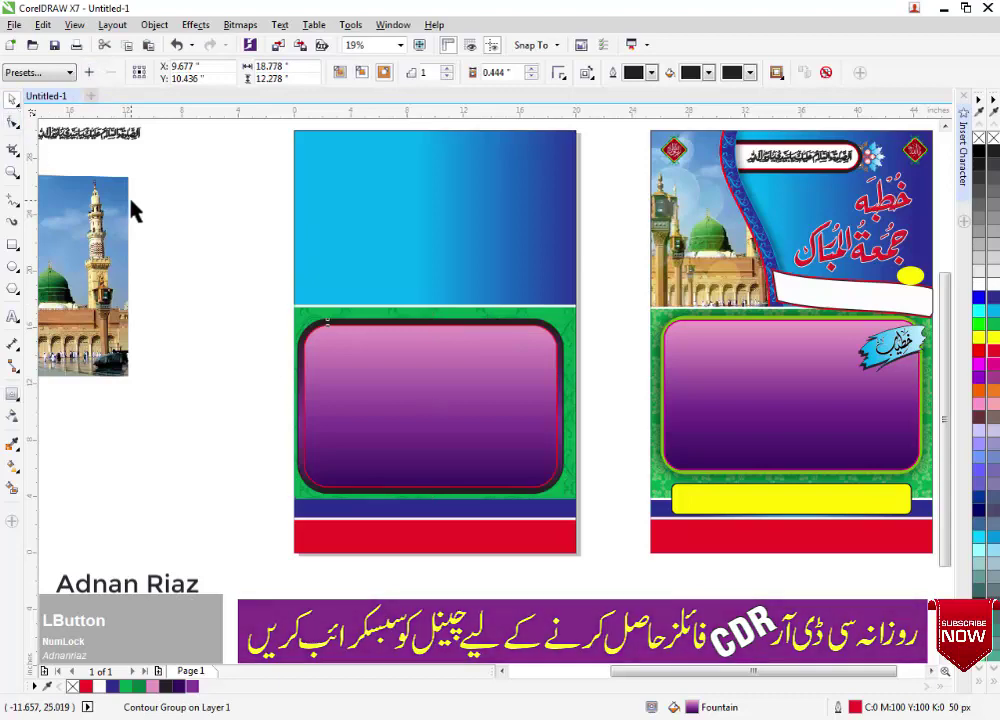
scroll(285, 285, "up", 2)
left_click(343, 368)
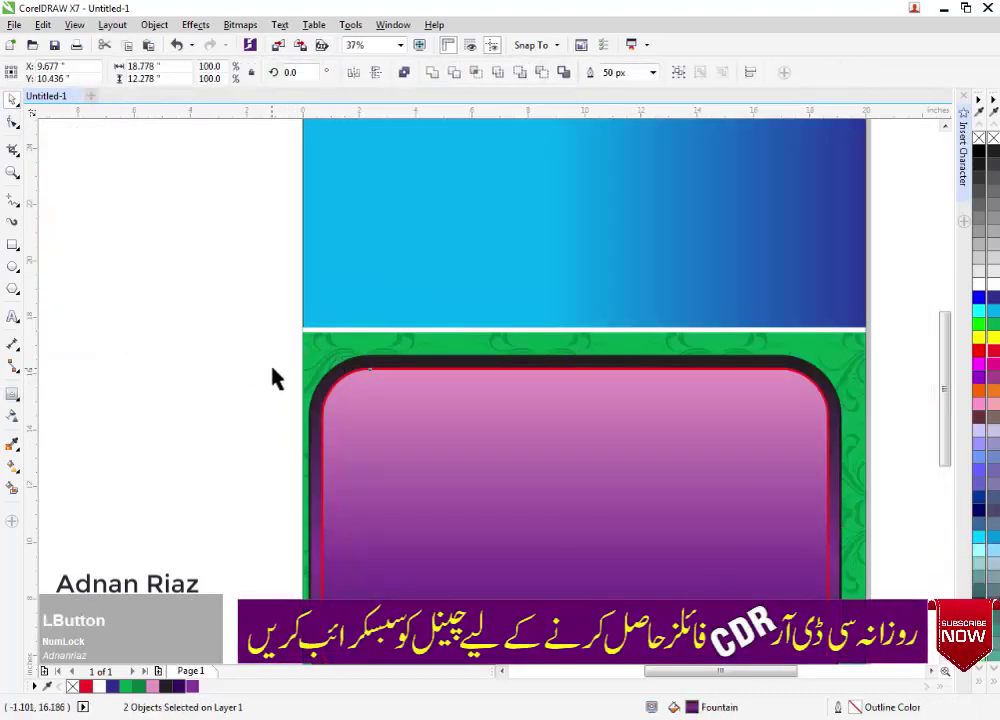
Remove the contour shape's outline and fill it with light green C62 M5 Y100 K0 sampled from the reference border.
left_click(988, 333)
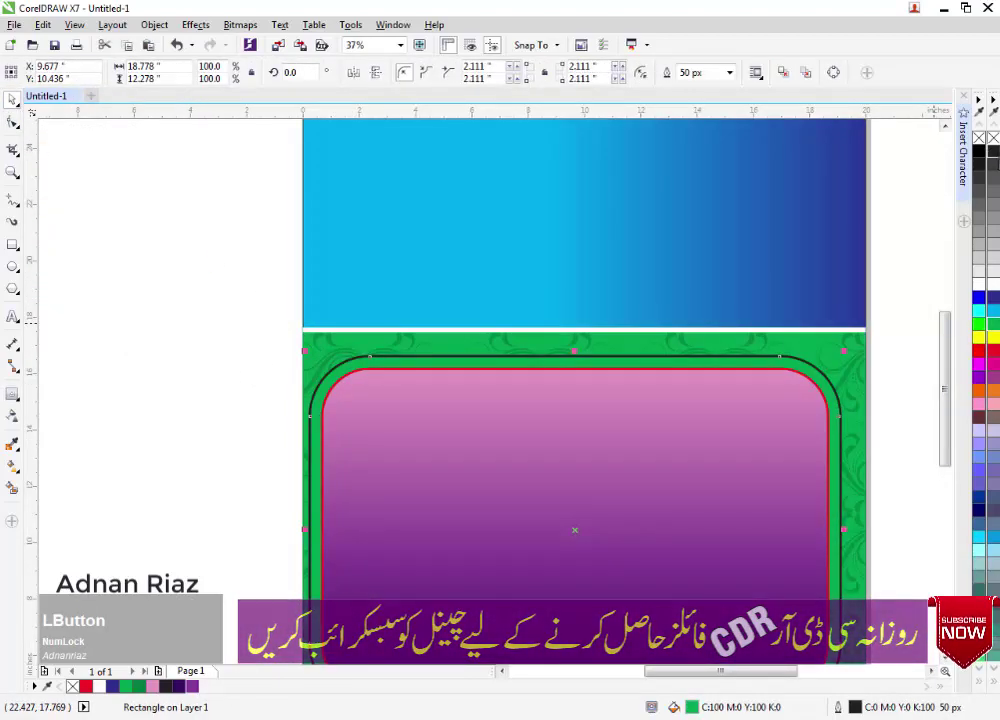
scroll(536, 380, "down", 2)
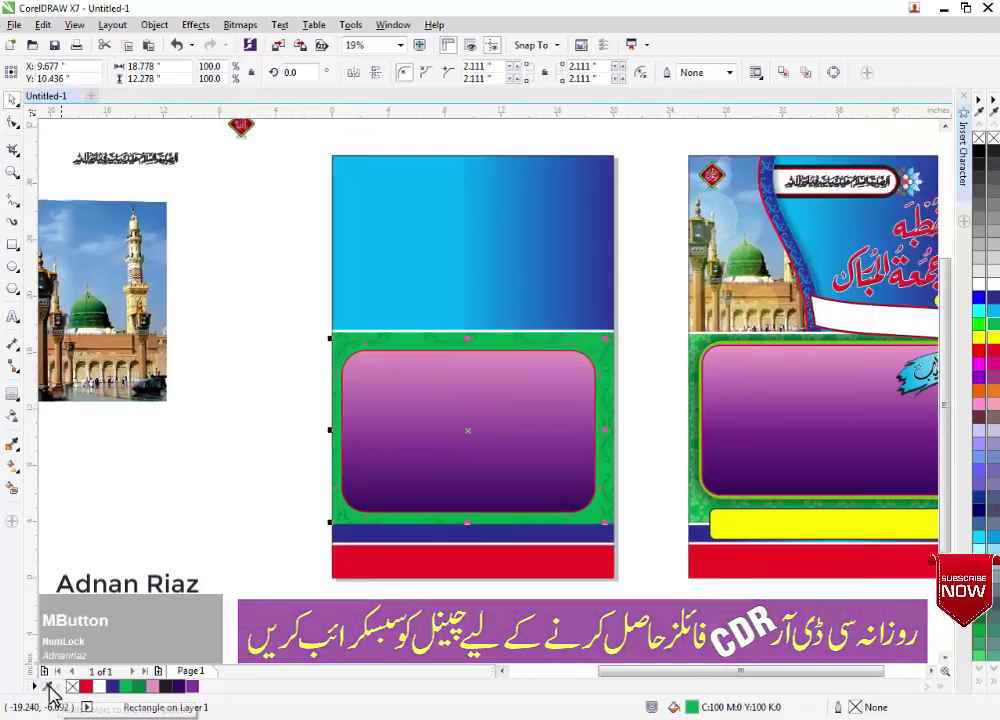
left_click(48, 687)
left_click(743, 345)
left_click(206, 687)
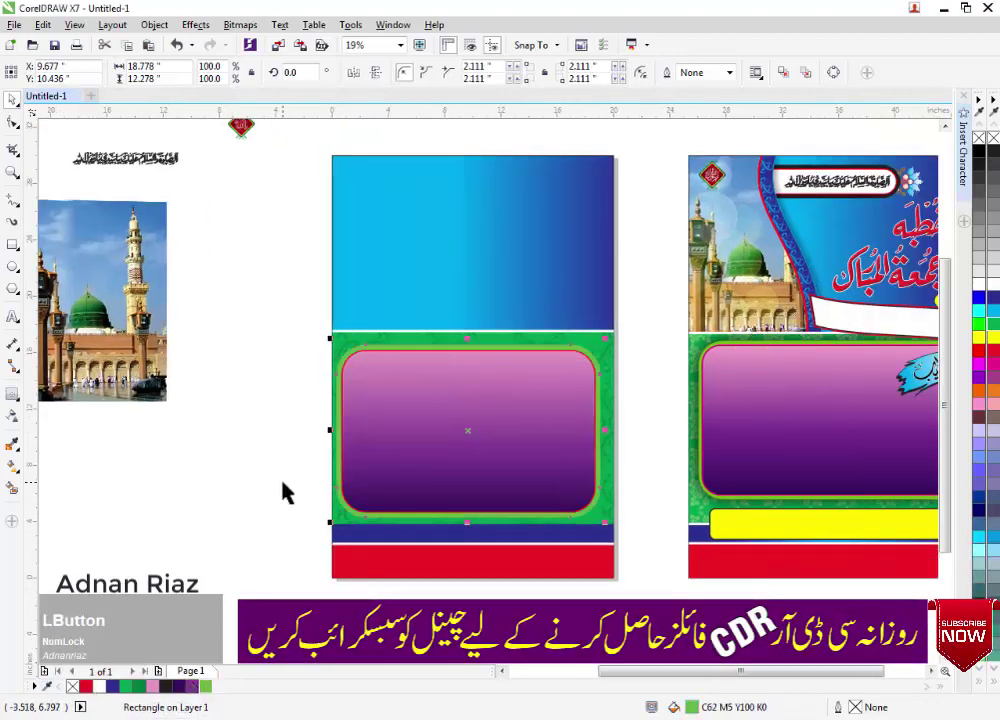
Group the purple box, its light green border and the white-lined shape behind them.
left_click(251, 452)
left_click_drag(261, 306, 625, 536)
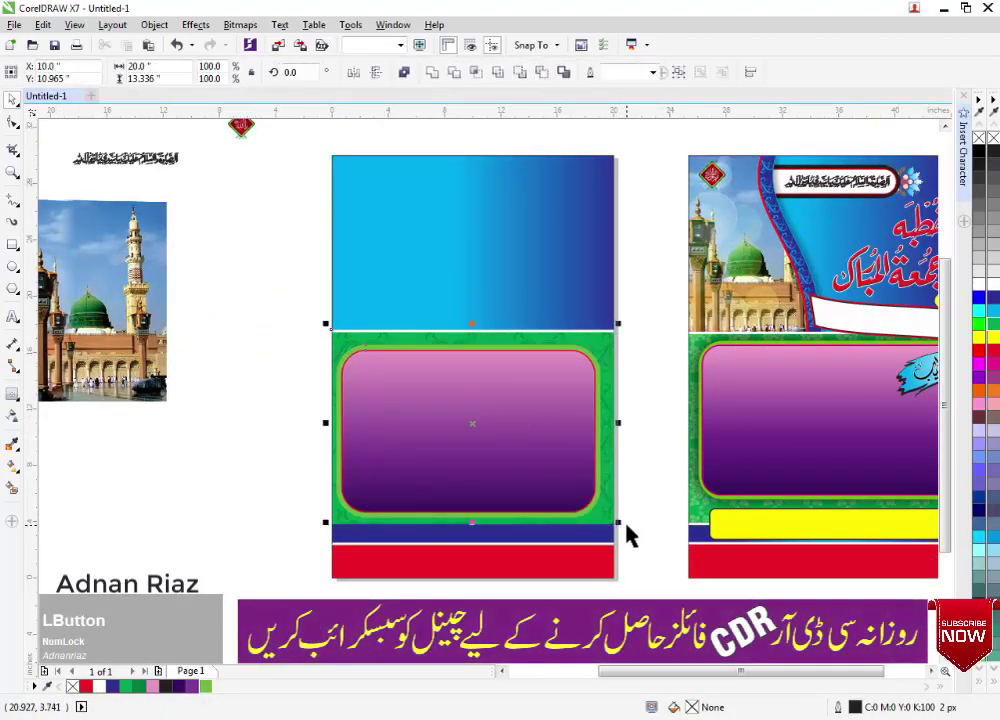
key("ctrl+g")
left_click(503, 566, "shift")
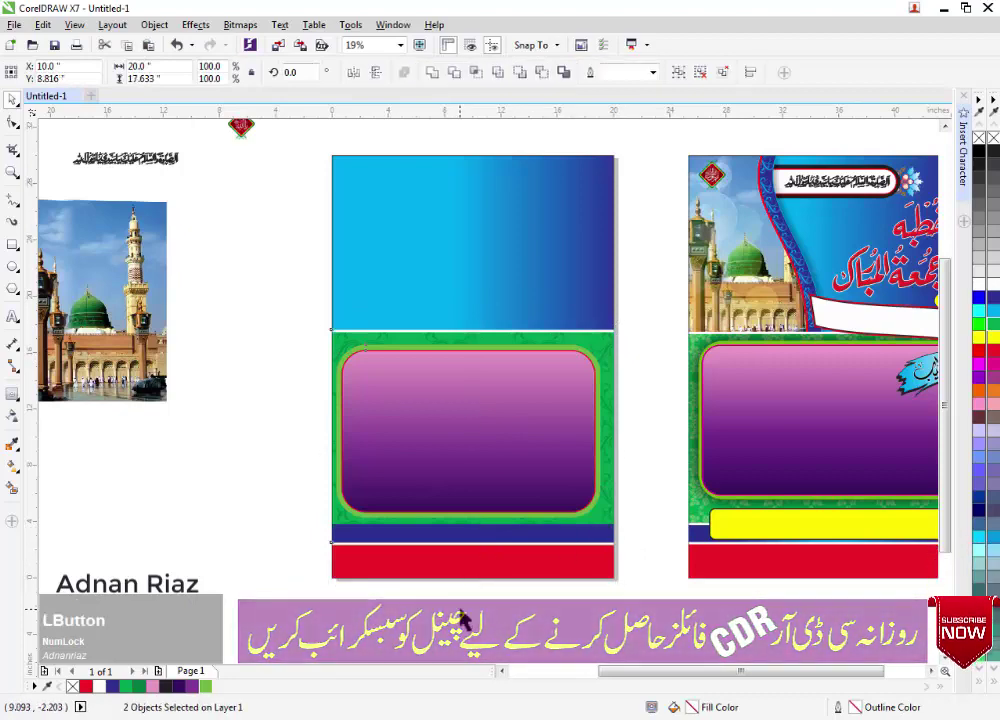
PowerClip the content box group inside the green panel.
left_click(414, 361)
key("alt+c")
key("w")
key("p")
left_click(393, 332)
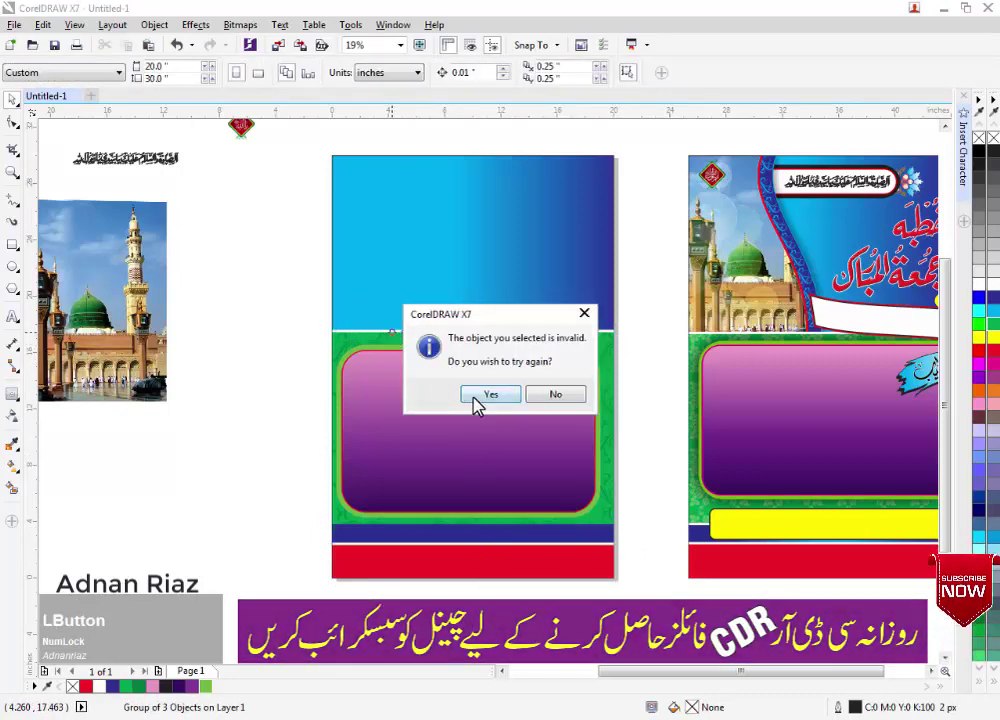
left_click(474, 397)
left_click(581, 518)
Open the green panel's PowerClip contents, move the content box group slightly lower and ungroup it.
left_click(432, 598)
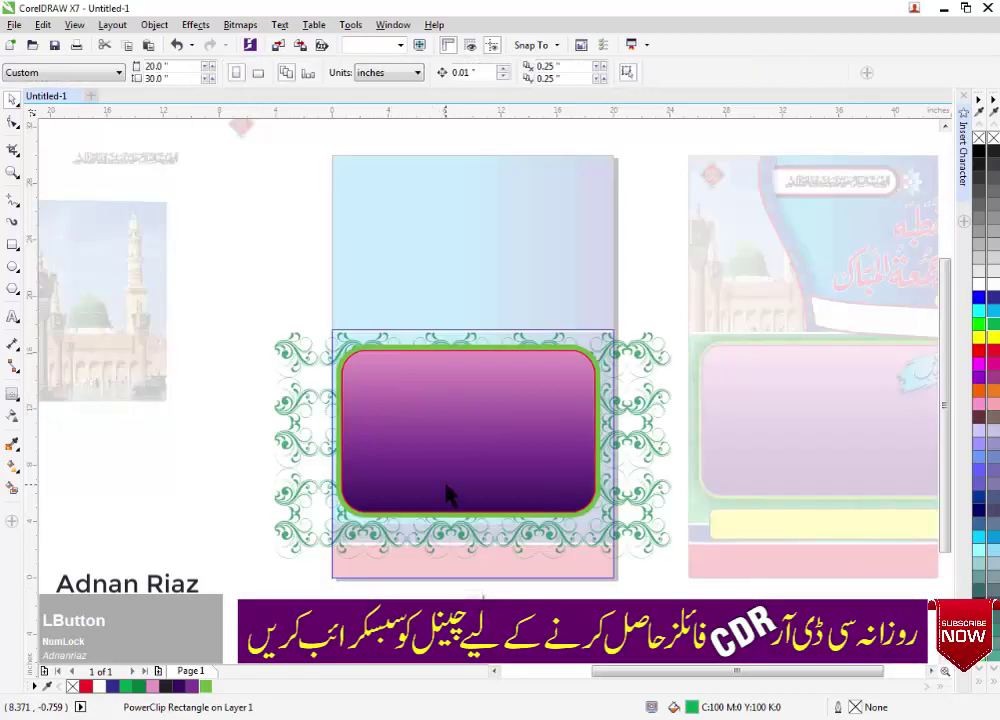
left_click(491, 482)
left_click_drag(491, 482, 500, 441)
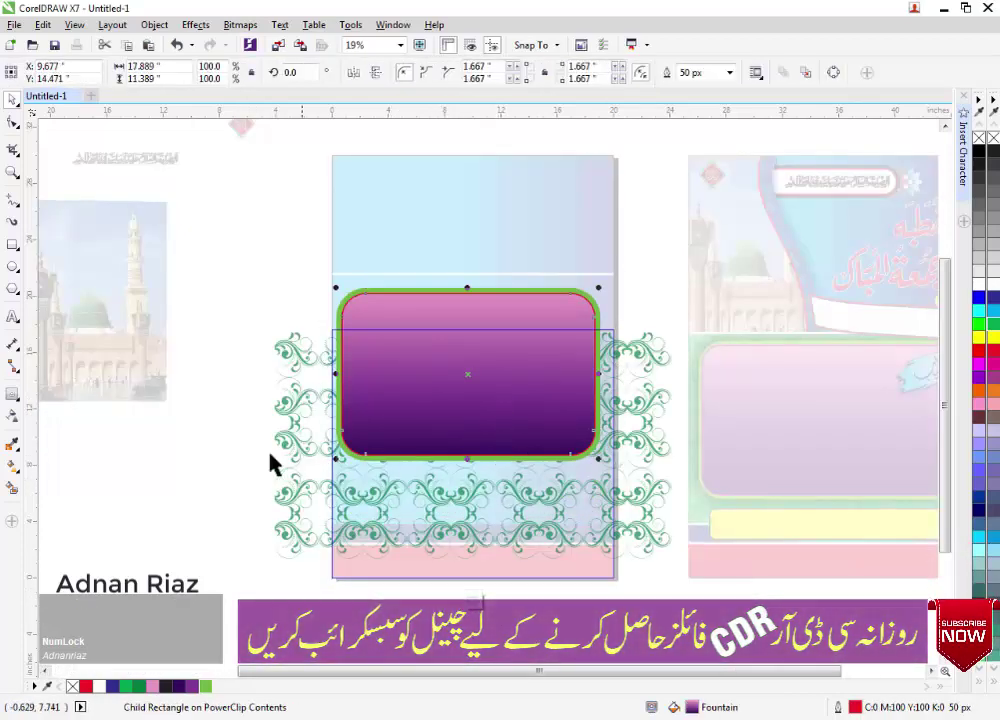
left_click_drag(420, 418, 420, 473)
left_click(307, 465)
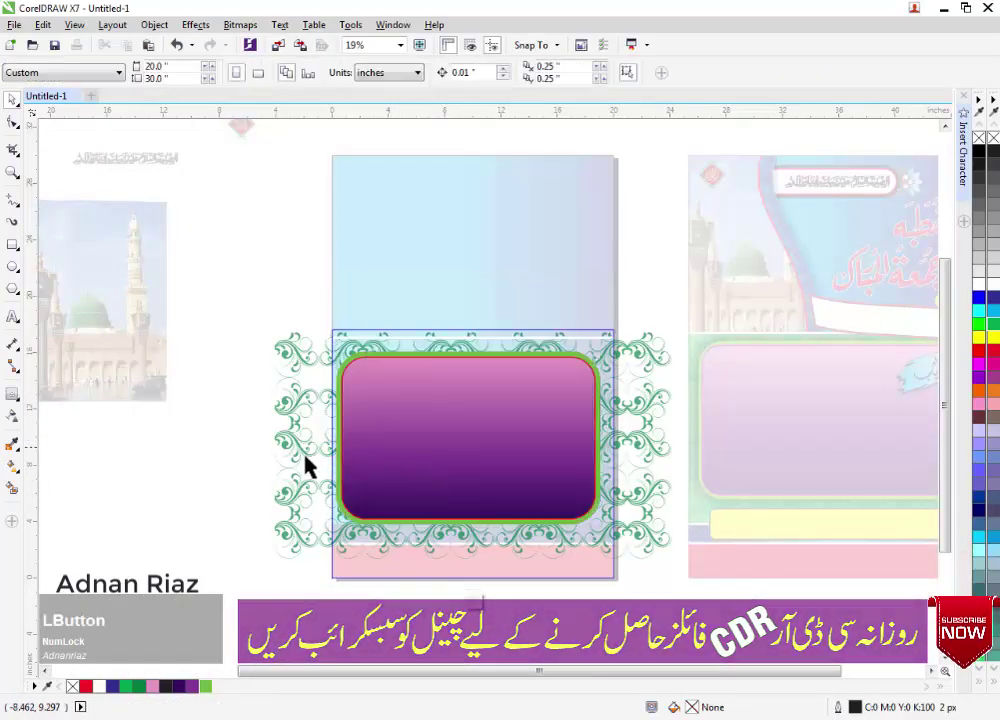
left_click(415, 400)
left_click(517, 76)
left_click(195, 343)
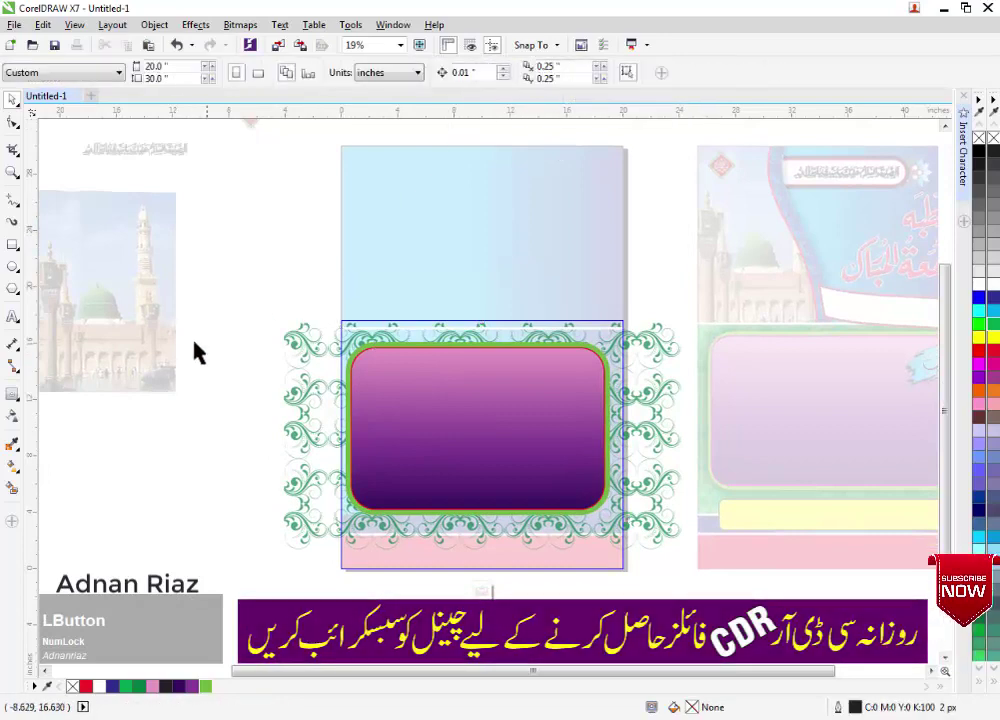
Apply a centred drop shadow with opacity 100 and feathering 15 to the light green border, and finish editing the PowerClip.
left_click(366, 350)
left_click(10, 402)
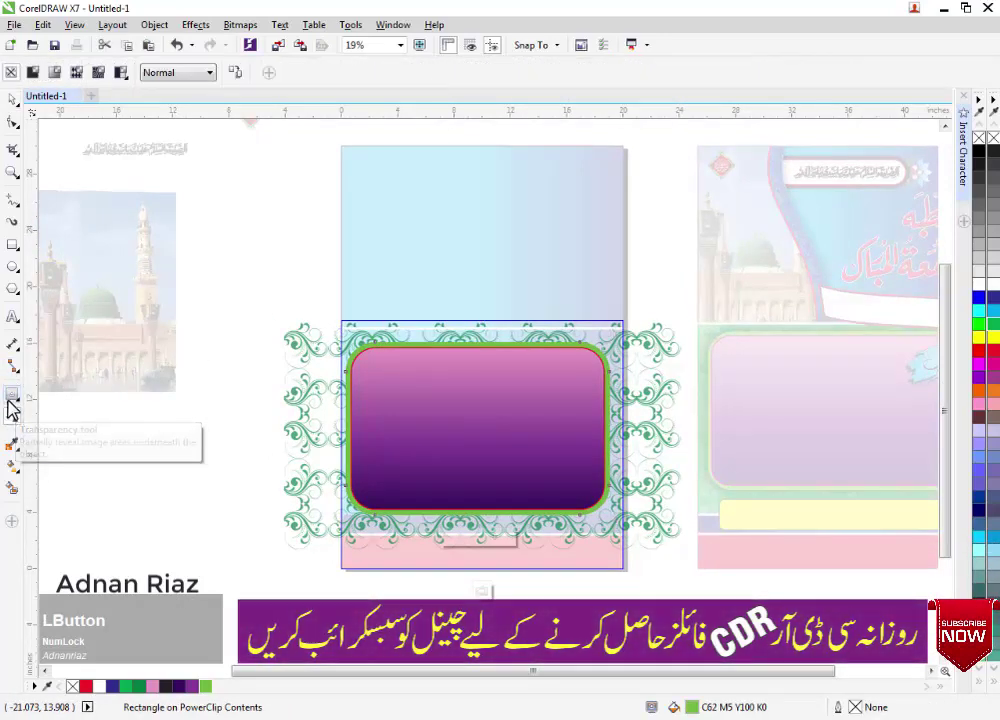
left_click(12, 395)
left_click(60, 393)
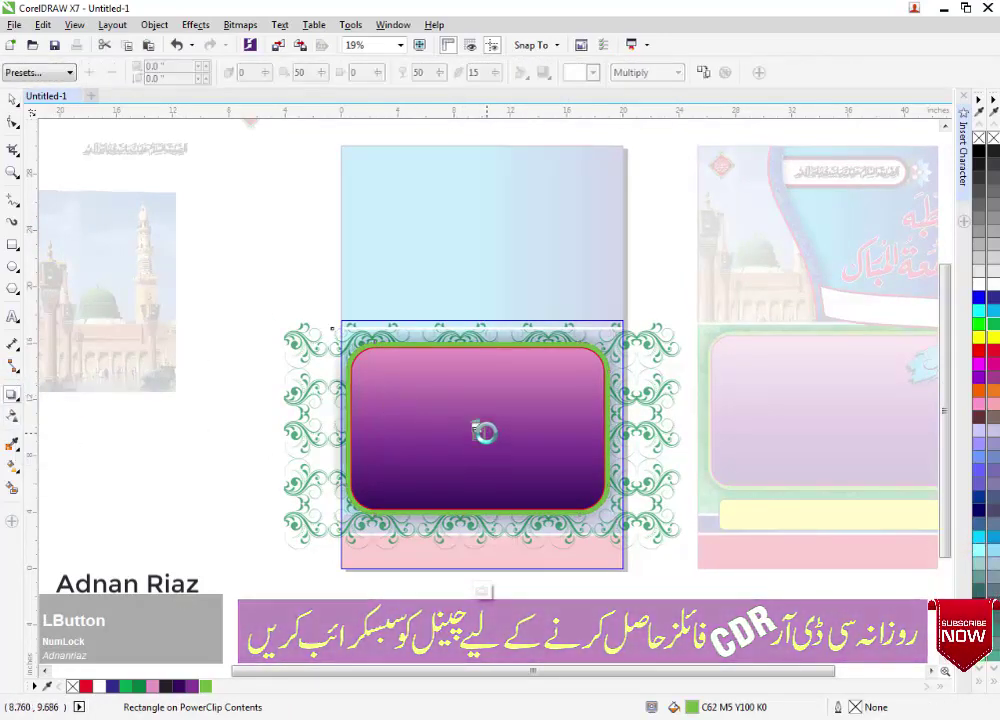
left_click_drag(428, 73, 392, 102)
type("100")
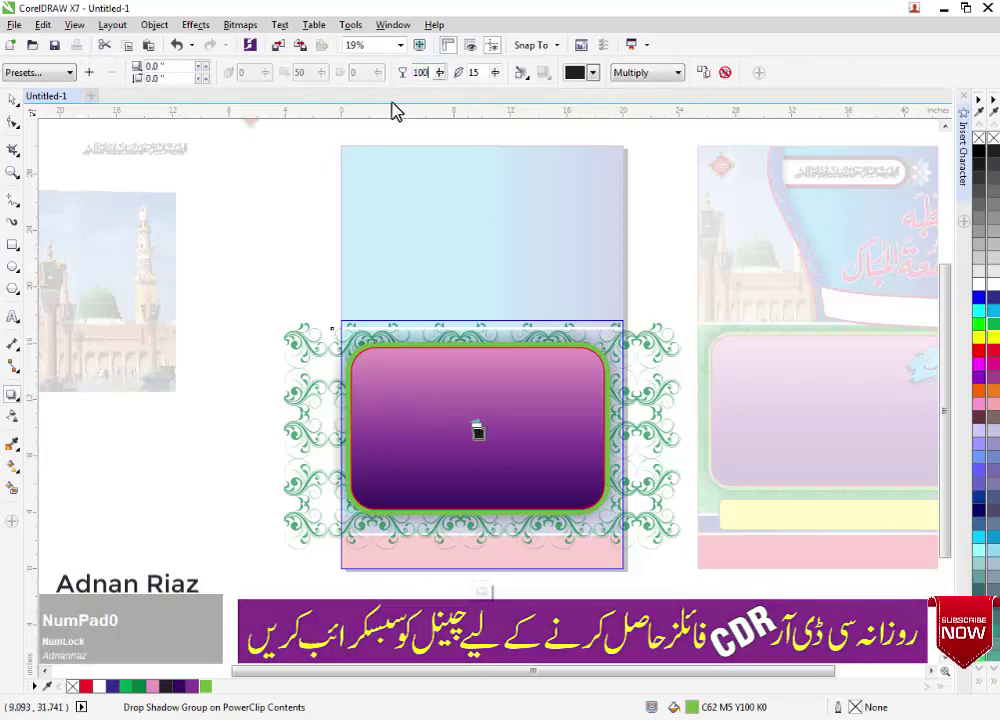
key("KP_Enter")
left_click(483, 591)
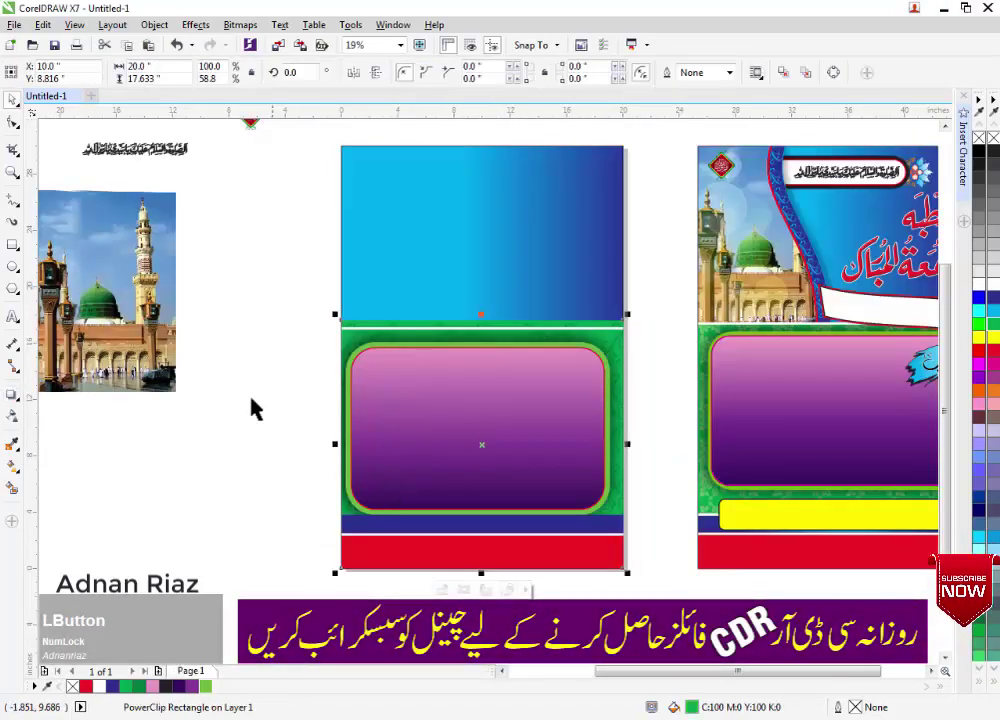
Reopen the green panel's PowerClip contents and group the purple box with its shadowed border and white-lined backing shape.
left_click(443, 590)
left_click(429, 472)
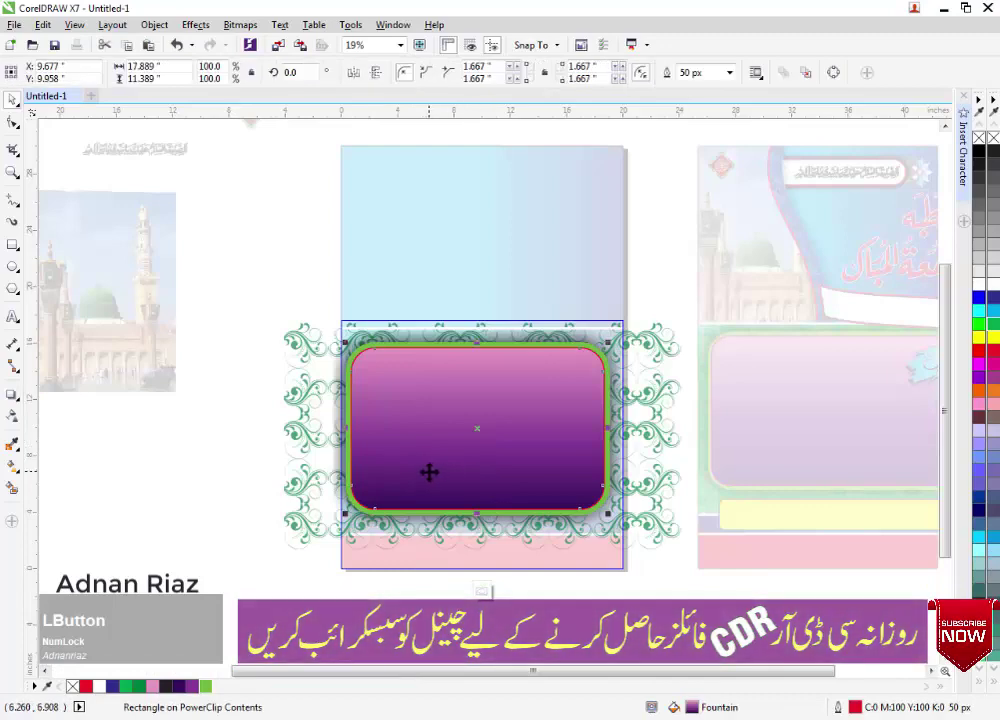
left_click(423, 469, "shift")
left_click(425, 480)
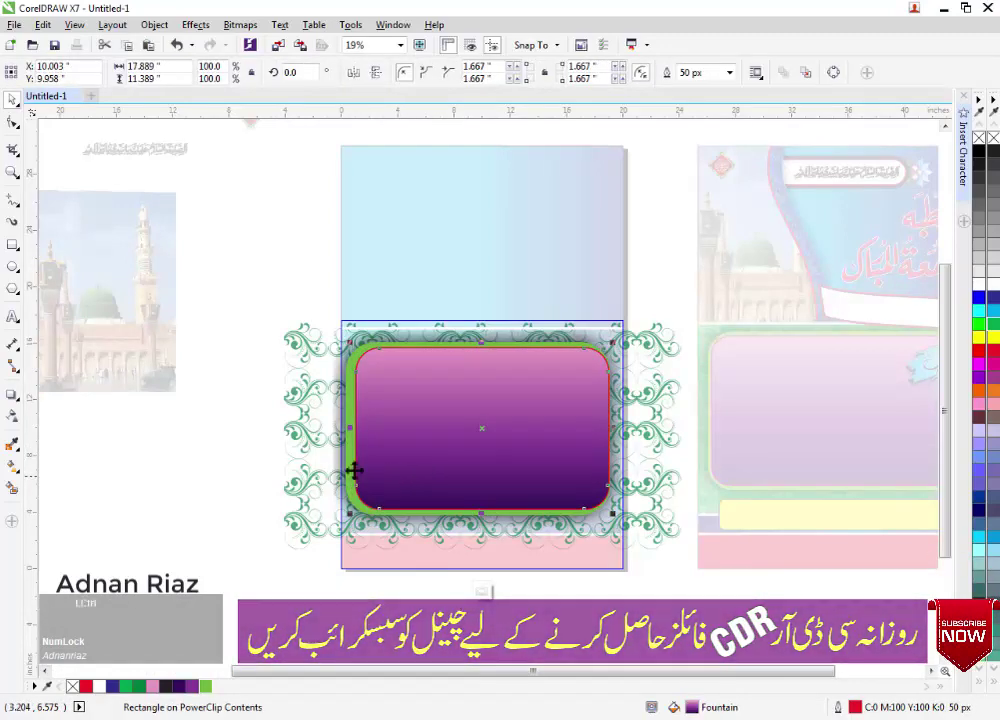
left_click(248, 323)
left_click_drag(252, 280, 660, 578)
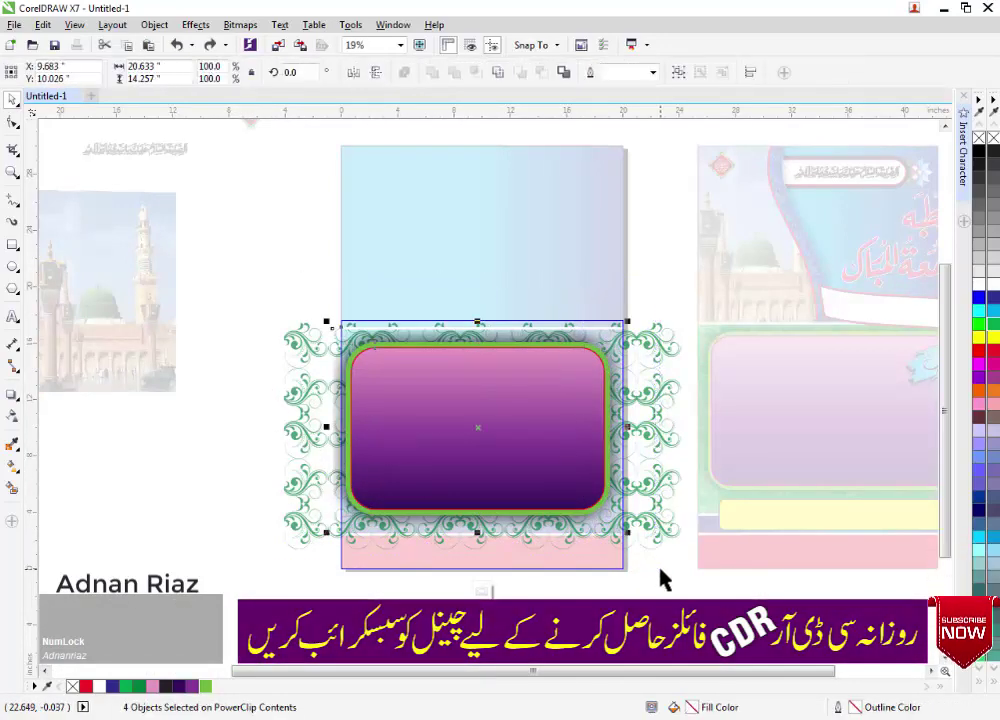
key("ctrl+g")
Centre the content box group horizontally on the page and place it at about Y 9.54 inches.
left_click_drag(475, 489, 478, 487)
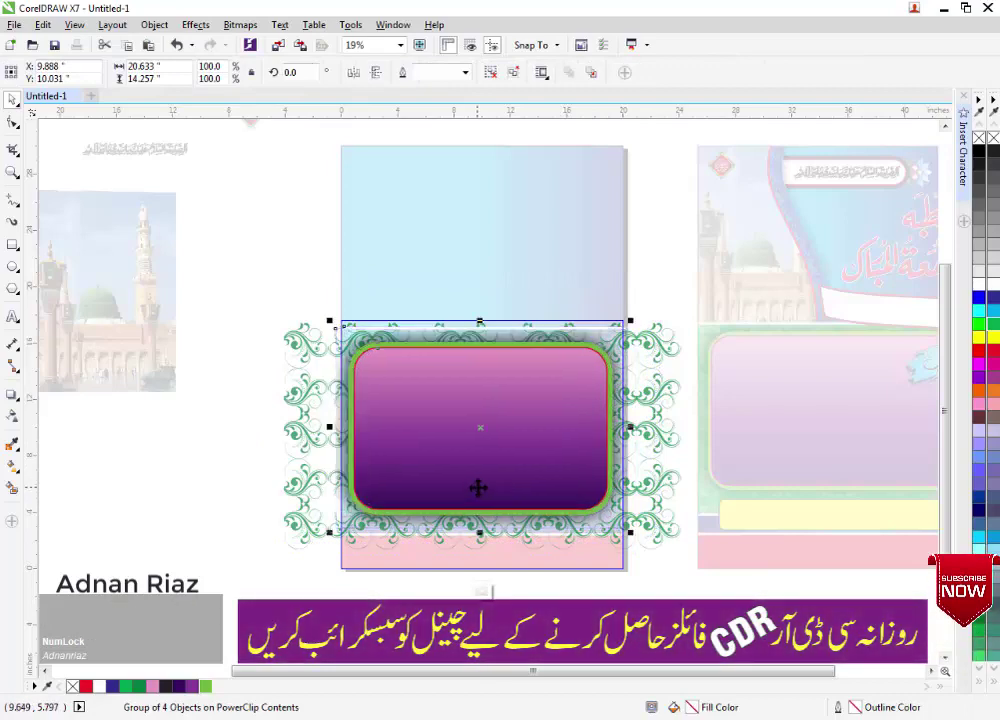
key("p")
left_click_drag(523, 381, 522, 462)
key("Up")
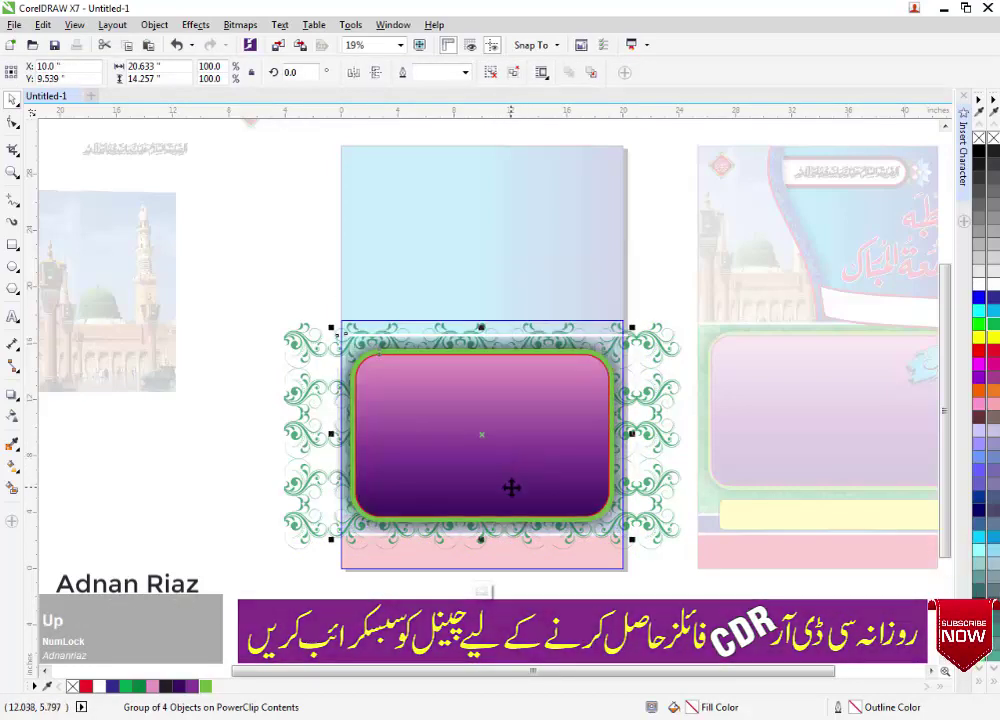
Raise the content box group inside the PowerClip to about Y 10.3 inches and ungroup it.
key("Up")
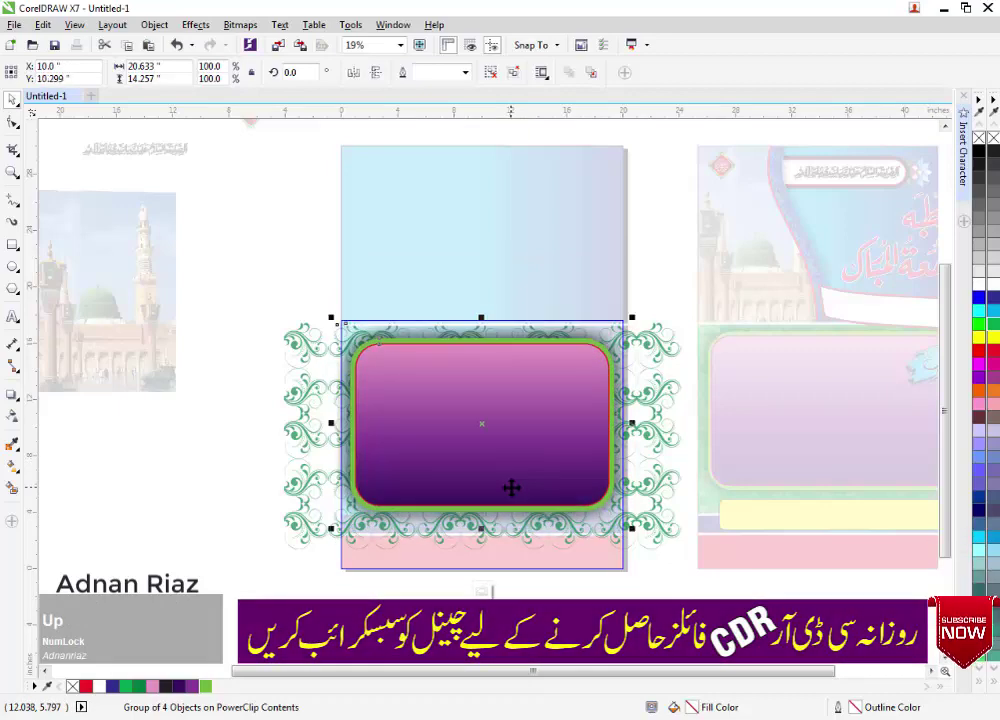
left_click(489, 73)
Cut the thin white line out of the green panel's PowerClip, finish editing and paste the line onto the page.
left_click(347, 324)
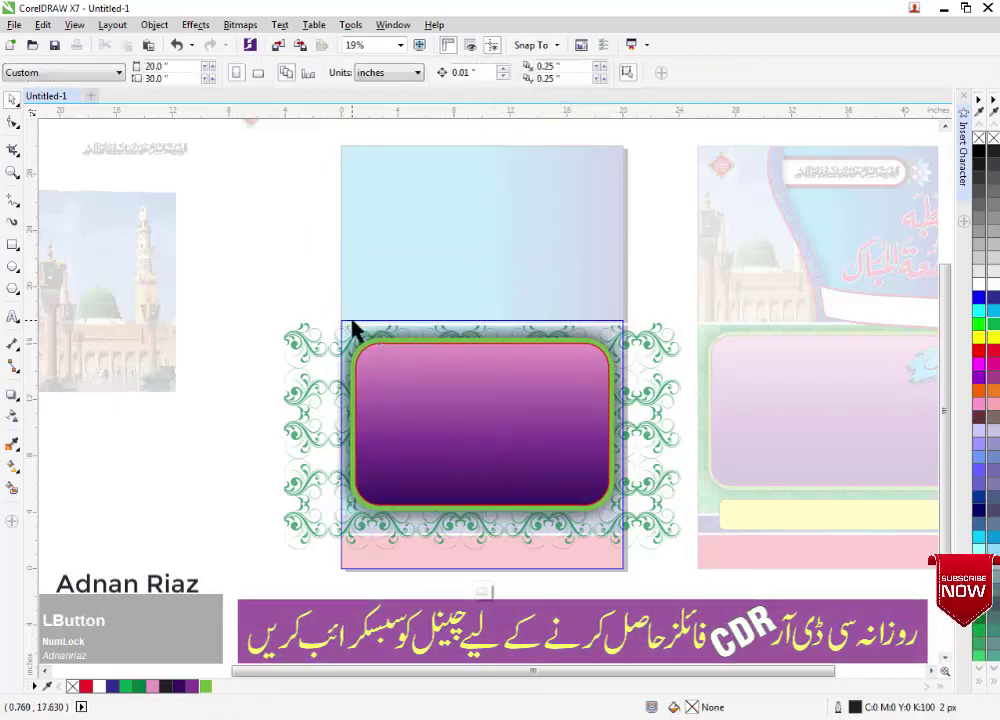
key("ctrl+x")
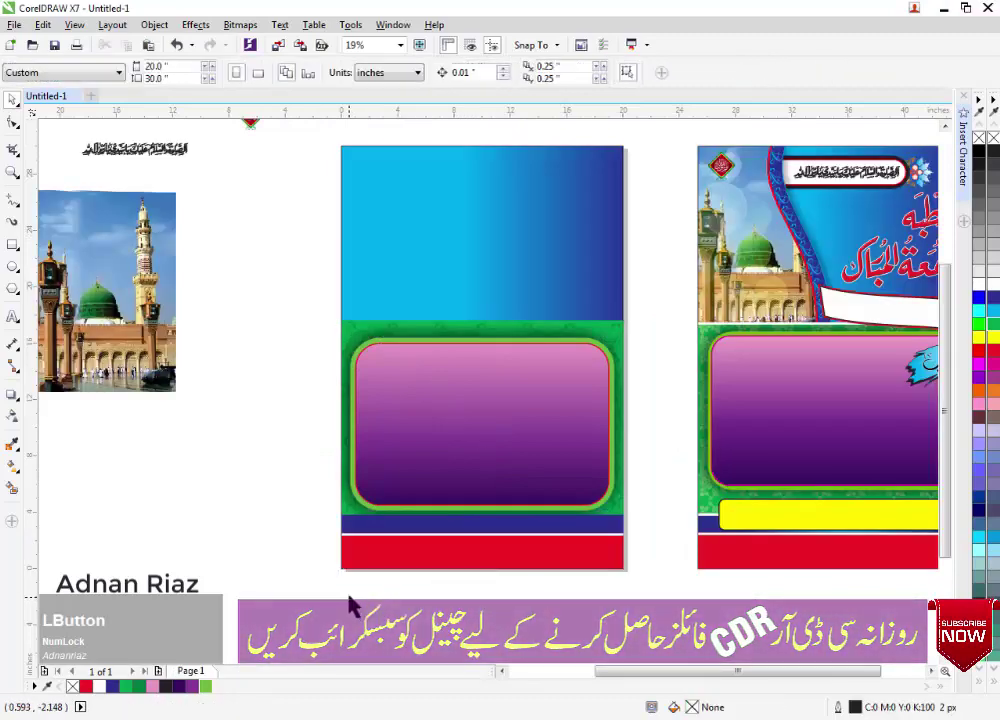
key("ctrl+v")
scroll(445, 328, "up", 2)
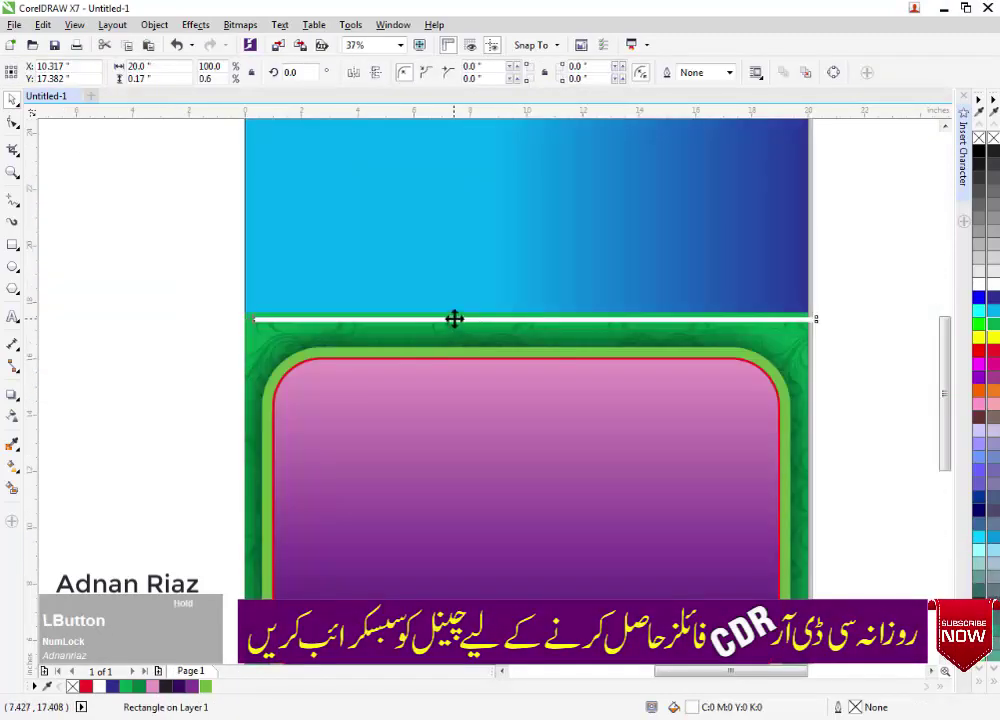
Place the white line on the boundary between the blue background and green panel, centred horizontally with the background.
left_click_drag(454, 318, 452, 313)
left_click(455, 288, "shift")
left_click(196, 322)
scroll(335, 272, "down", 1)
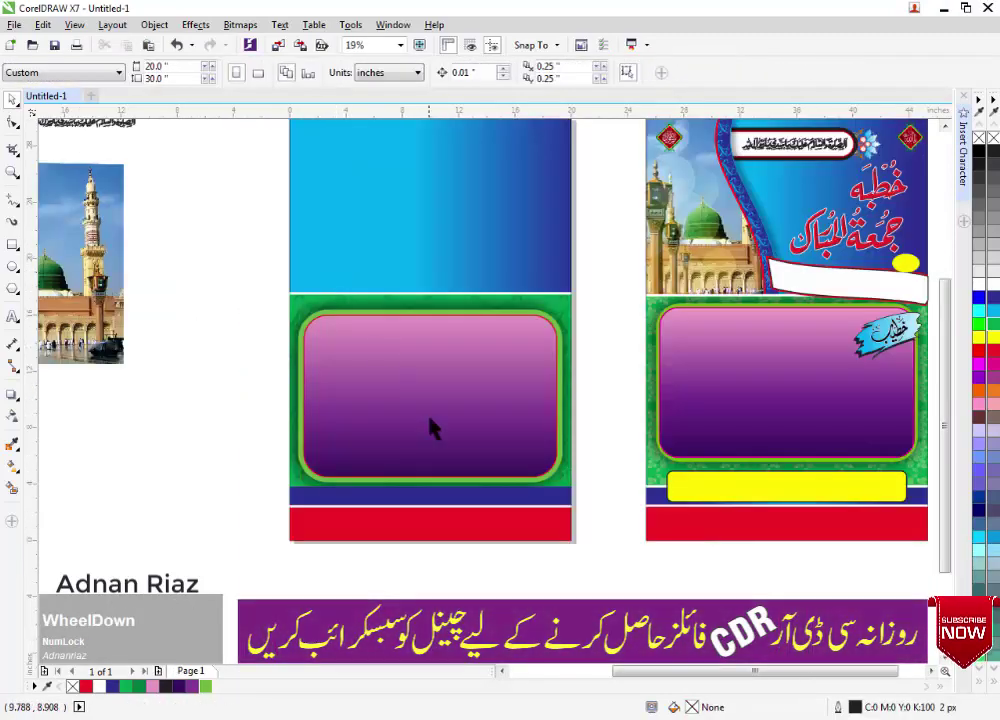
Draw a rectangle about 14.3 by 1.3 inches over the dark blue band and fill it yellow.
middle_click(431, 416)
scroll(418, 467, "up", 1)
left_click(12, 246)
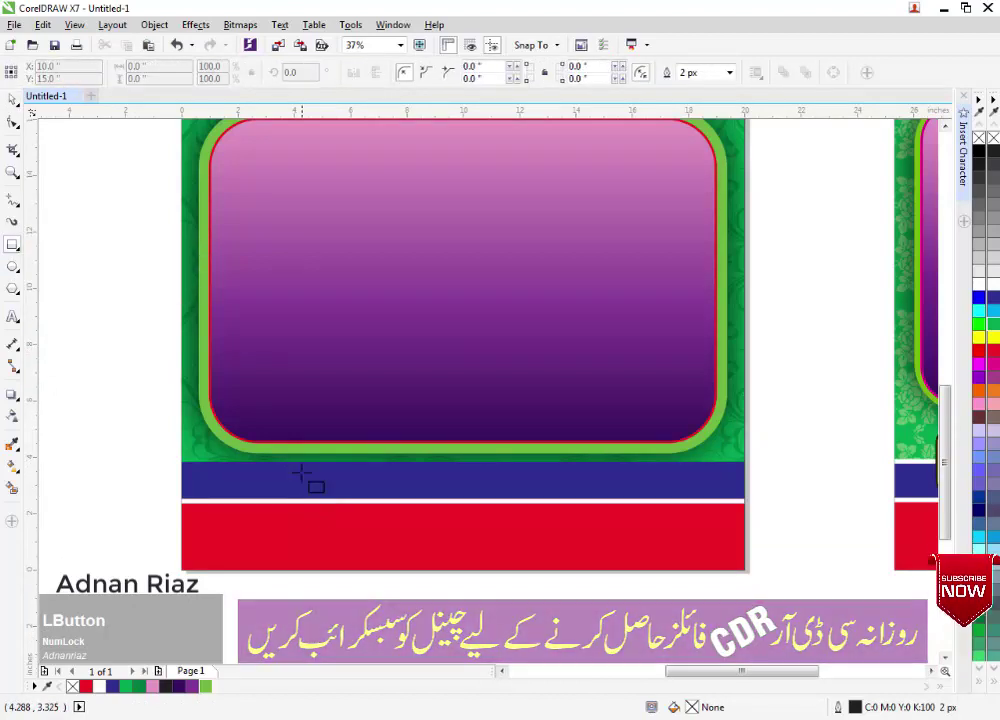
left_click_drag(292, 460, 632, 493)
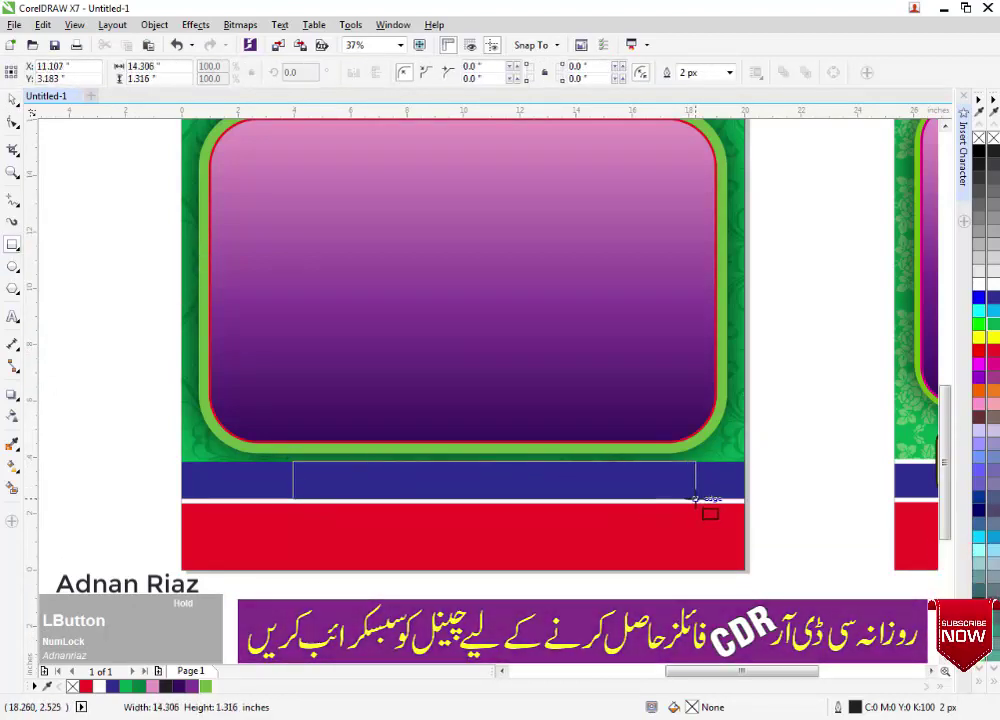
left_click_drag(695, 498, 695, 498)
left_click(977, 339)
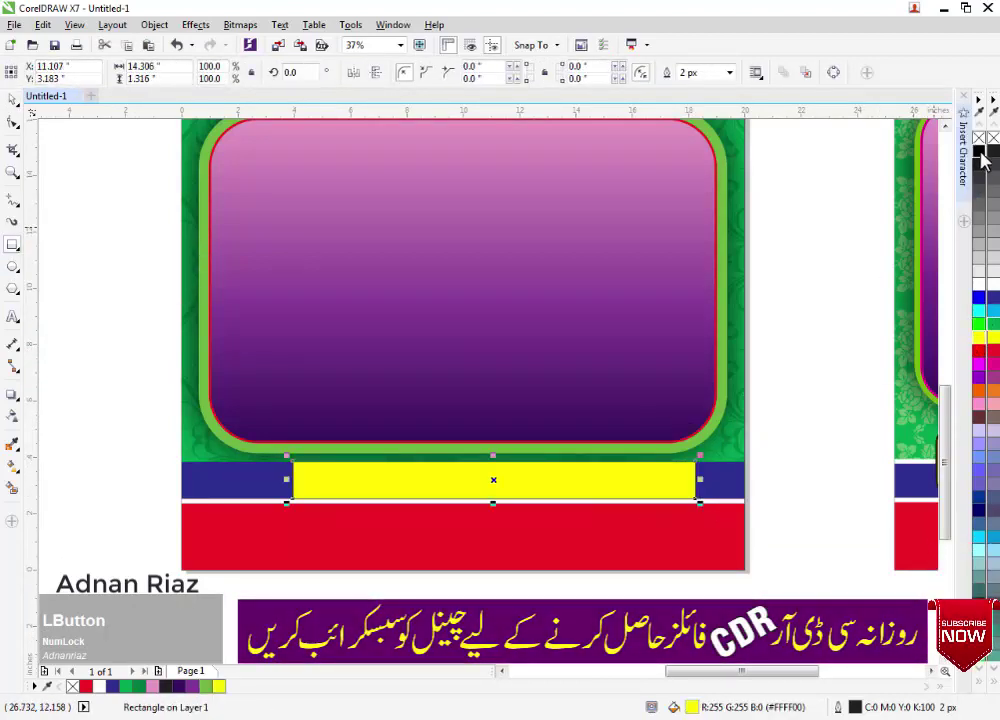
Round the yellow bar's four corners to a radius of about 0.53 inches.
left_click(13, 122)
left_click_drag(293, 464, 312, 482)
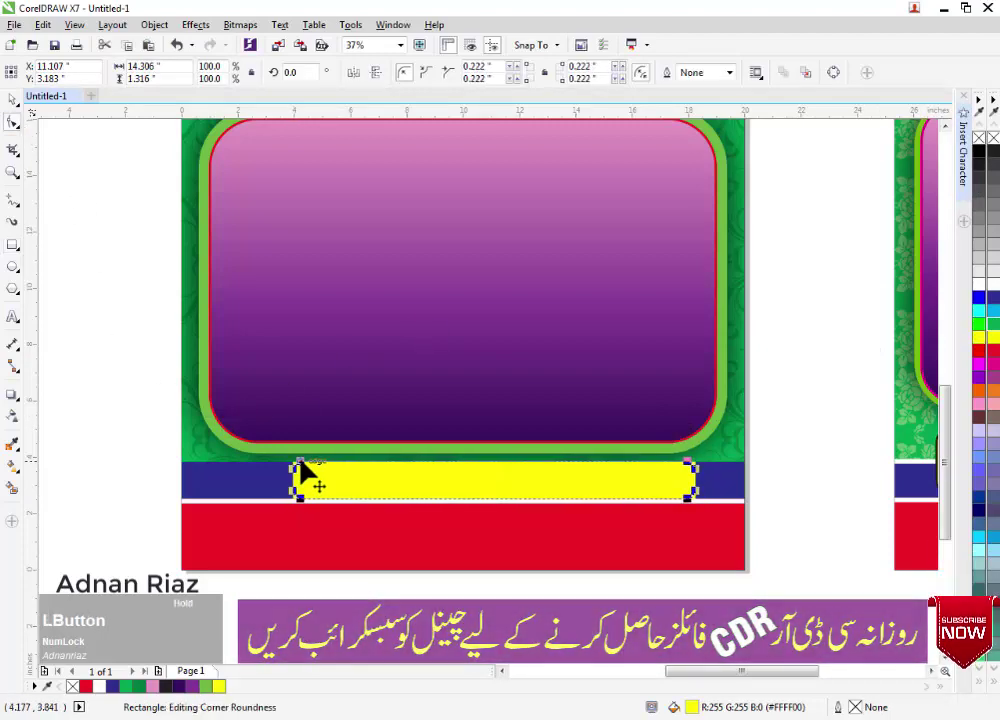
scroll(239, 455, "down", 2)
left_click(12, 101)
left_click(180, 355)
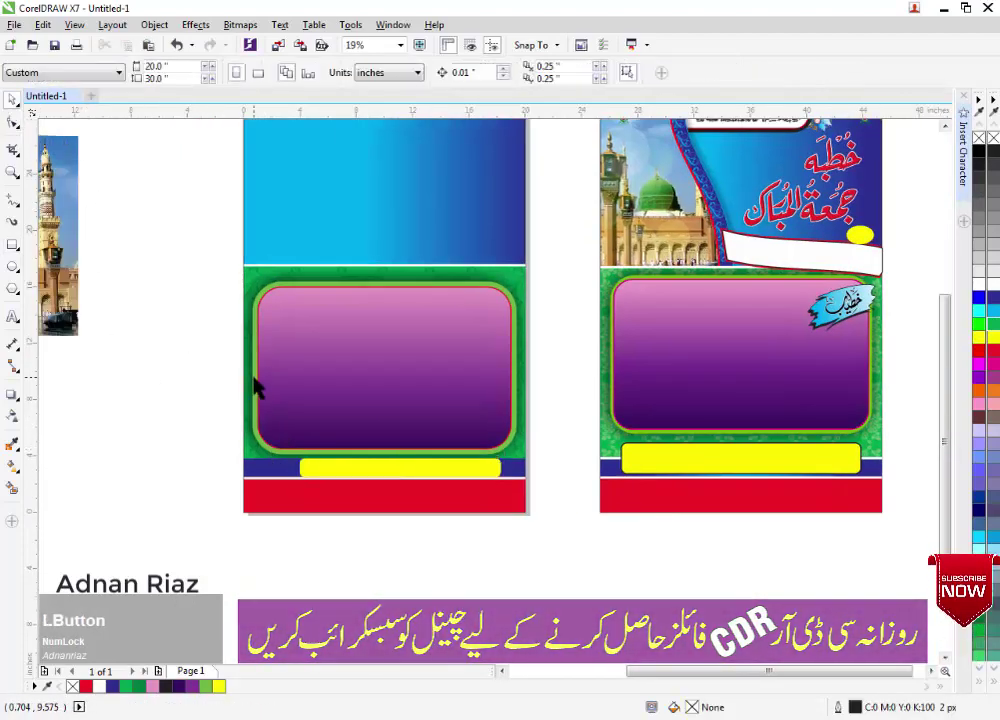
Centre the yellow bar horizontally with the red bottom band.
left_click_drag(265, 454, 292, 446)
left_click(487, 463)
left_click(442, 494, "shift")
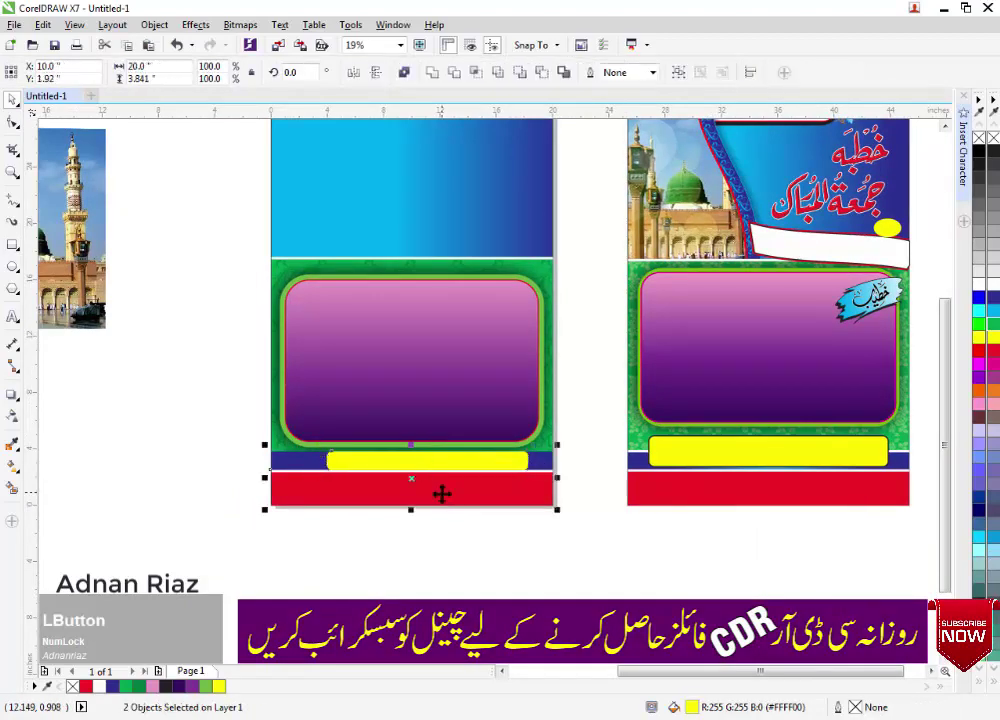
left_click(419, 522)
Move the green panel with its content box about 1 inch up behind the white line.
scroll(391, 472, "up", 1)
left_click_drag(403, 456, 404, 492)
scroll(393, 461, "down", 1)
left_click(415, 417)
left_click_drag(419, 337, 419, 322)
Stretch the yellow bar upward to a height of about 1.94 inches.
left_click(379, 488)
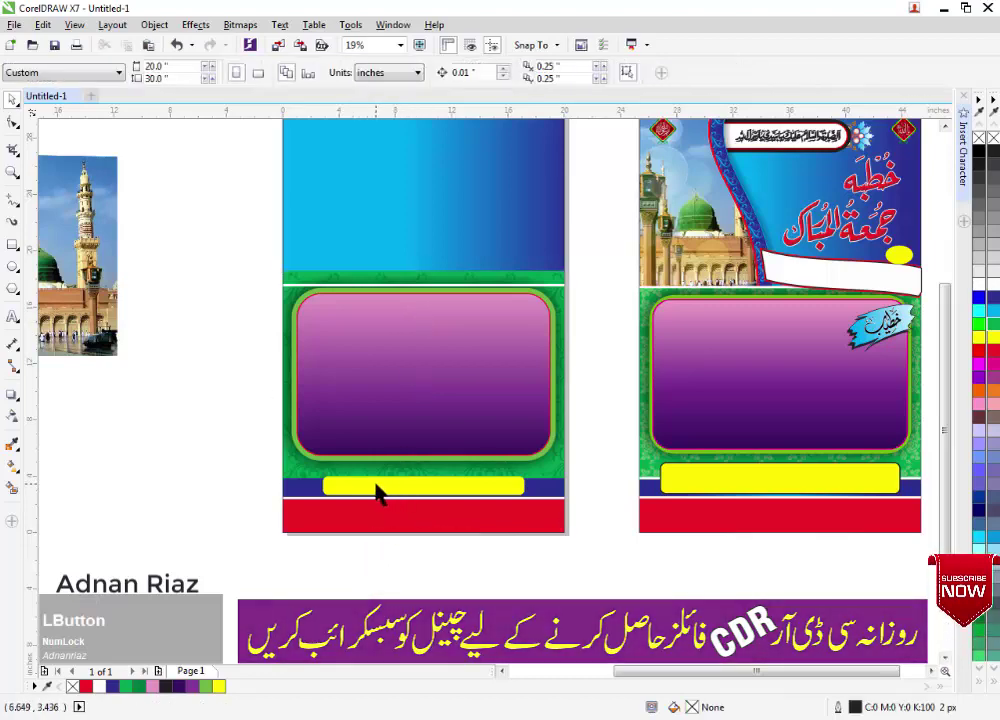
left_click_drag(422, 476, 422, 466)
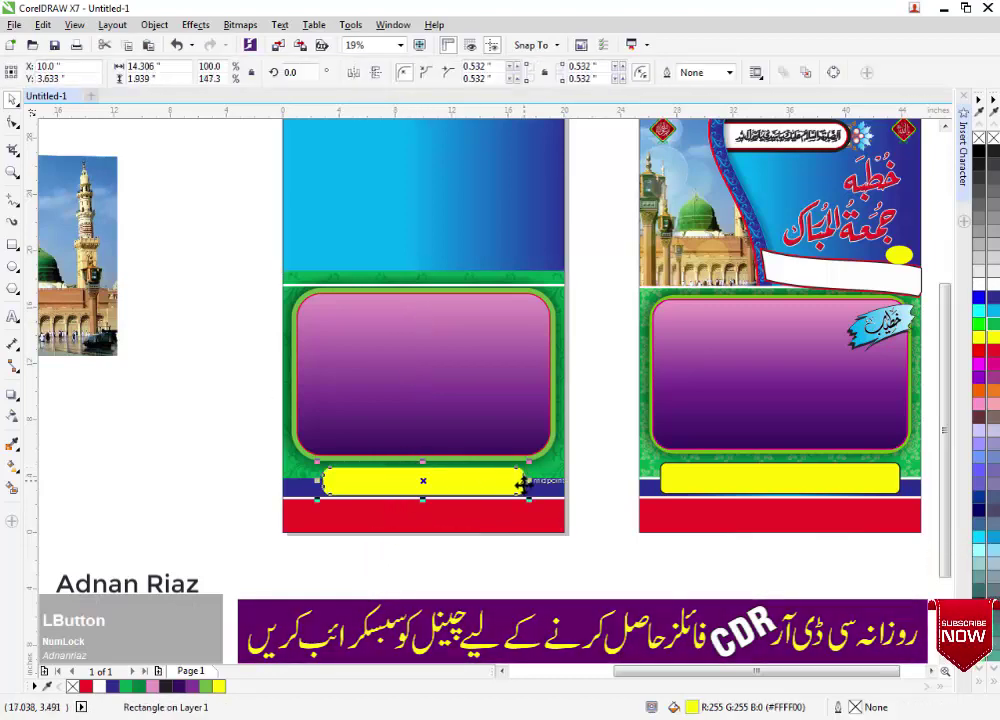
right_click(990, 153)
left_click(426, 600)
Duplicate the white line above the red band onto the dark blue band's upper edge at about Y 3.77 inches.
left_click_drag(424, 560, 453, 592)
scroll(408, 553, "up", 1)
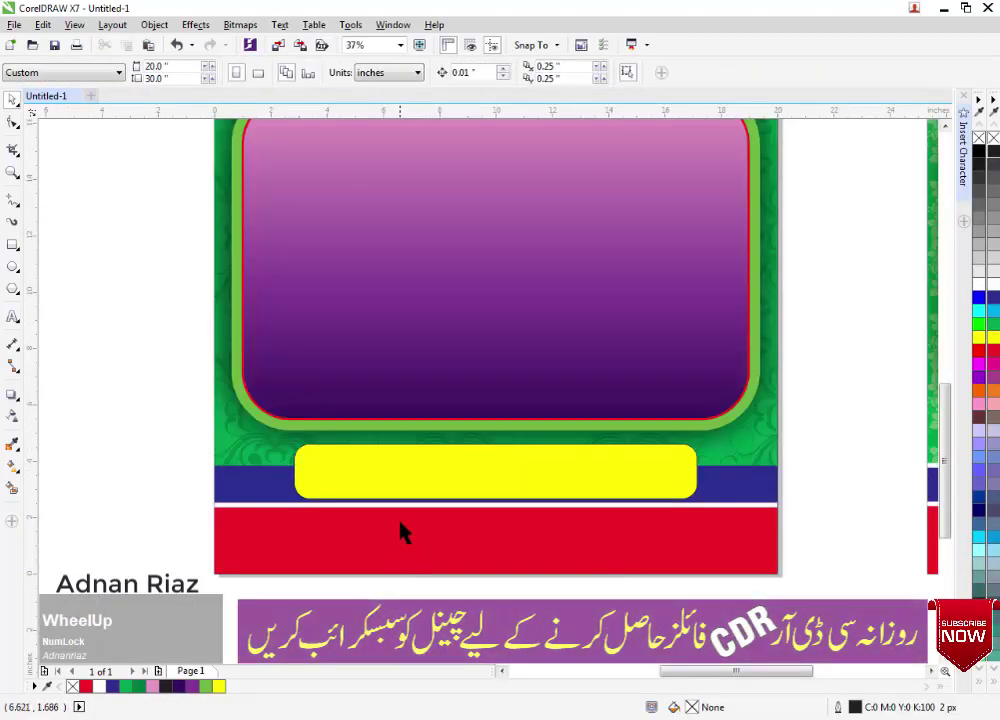
left_click_drag(399, 505, 399, 465)
right_click(398, 470)
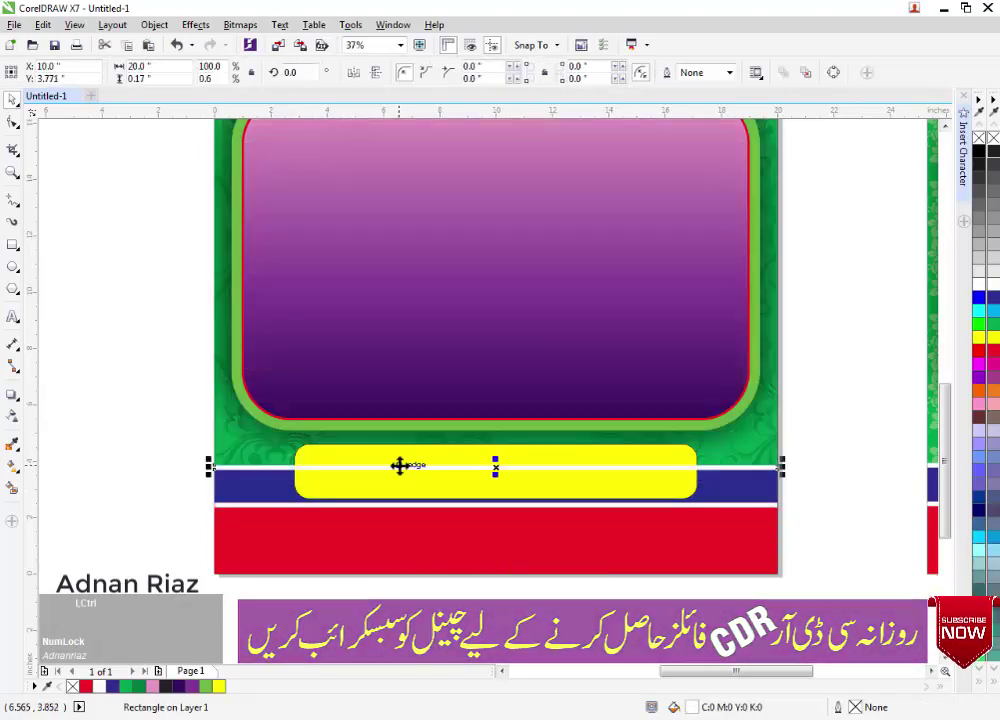
scroll(428, 517, "down", 1)
Move the upper white line up onto the new boundary between the blue background and green panel.
left_click_drag(457, 378, 433, 518)
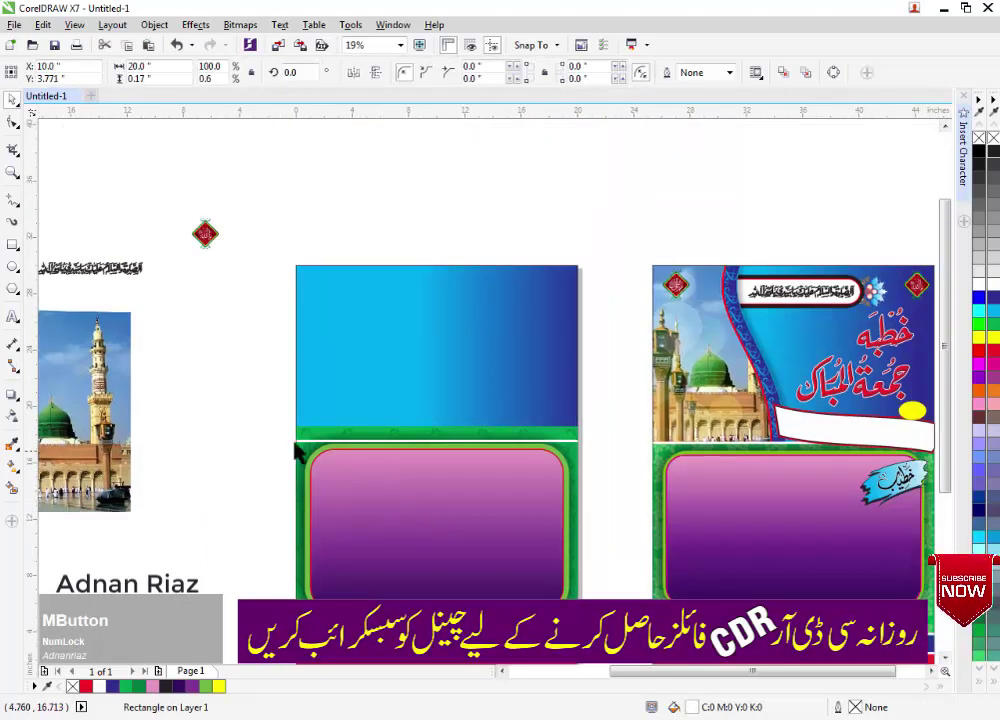
scroll(248, 438, "up", 1)
left_click(394, 441)
left_click_drag(393, 441, 394, 417)
scroll(335, 437, "down", 1)
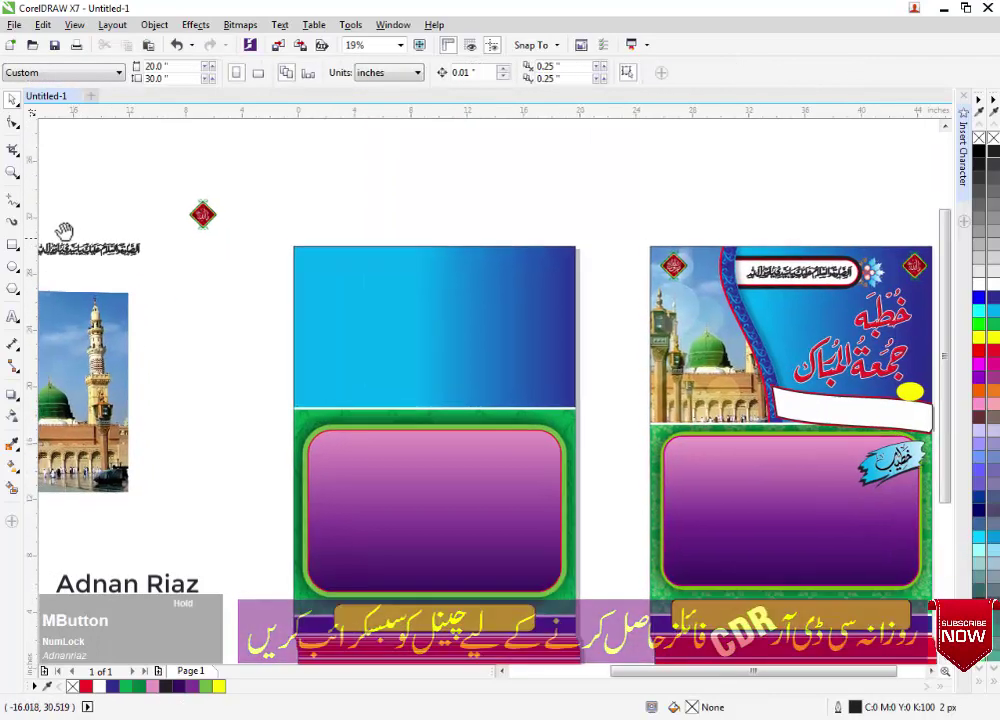
Draw a closed four-sided Pen shape, about 11.1 by 13.8 inches, over the left part of the blue background.
left_click_drag(64, 231, 61, 226)
left_click(14, 201)
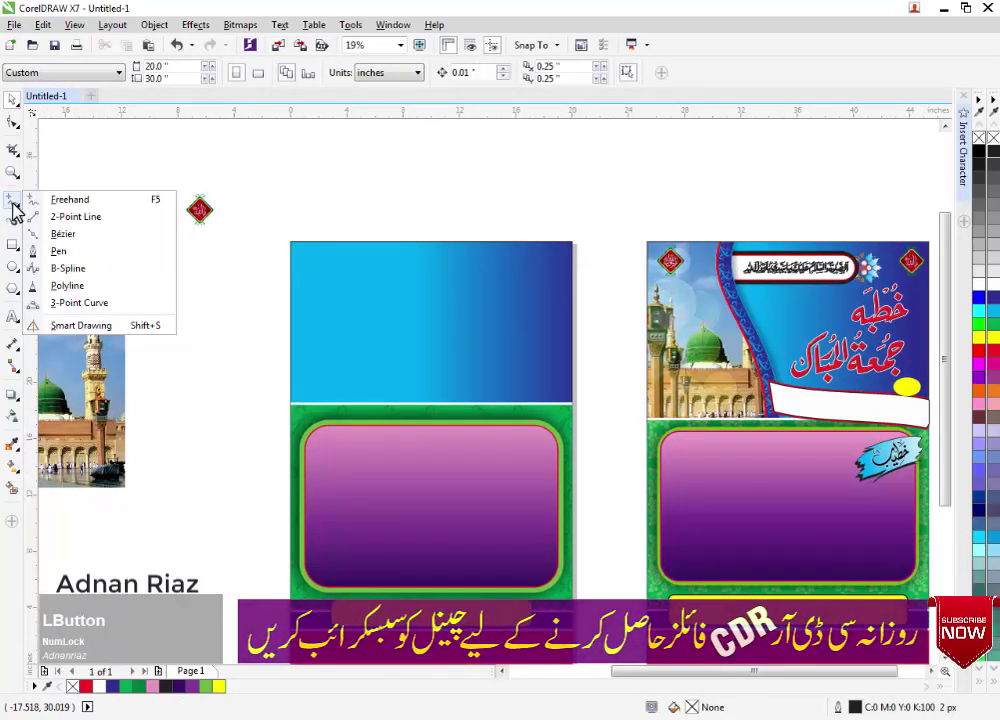
left_click(58, 250)
left_click(291, 218)
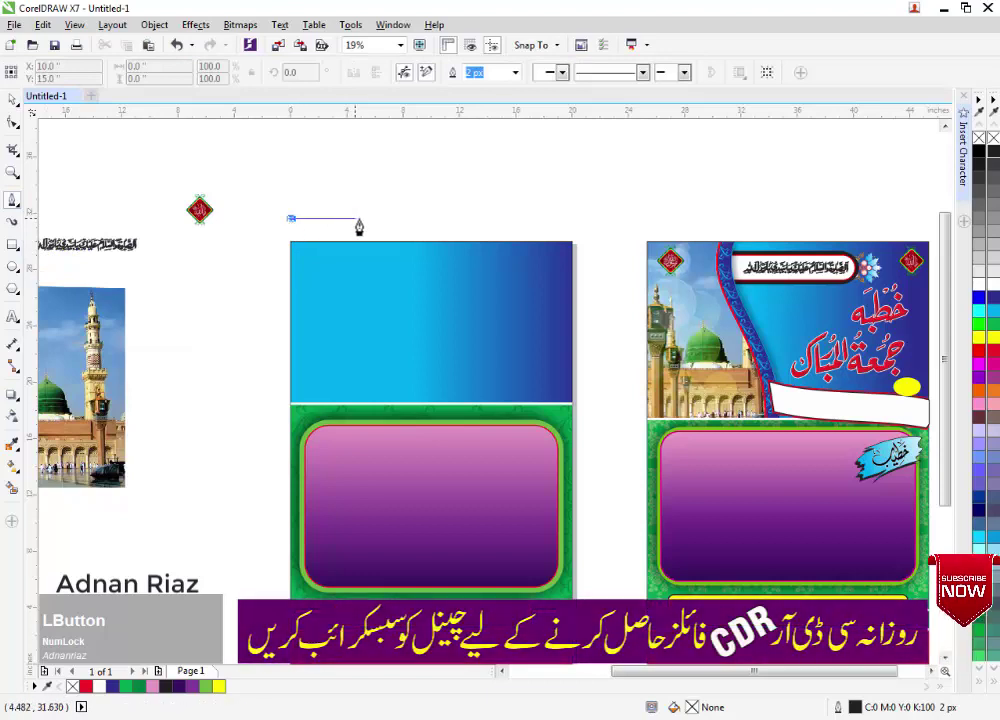
left_click(364, 218)
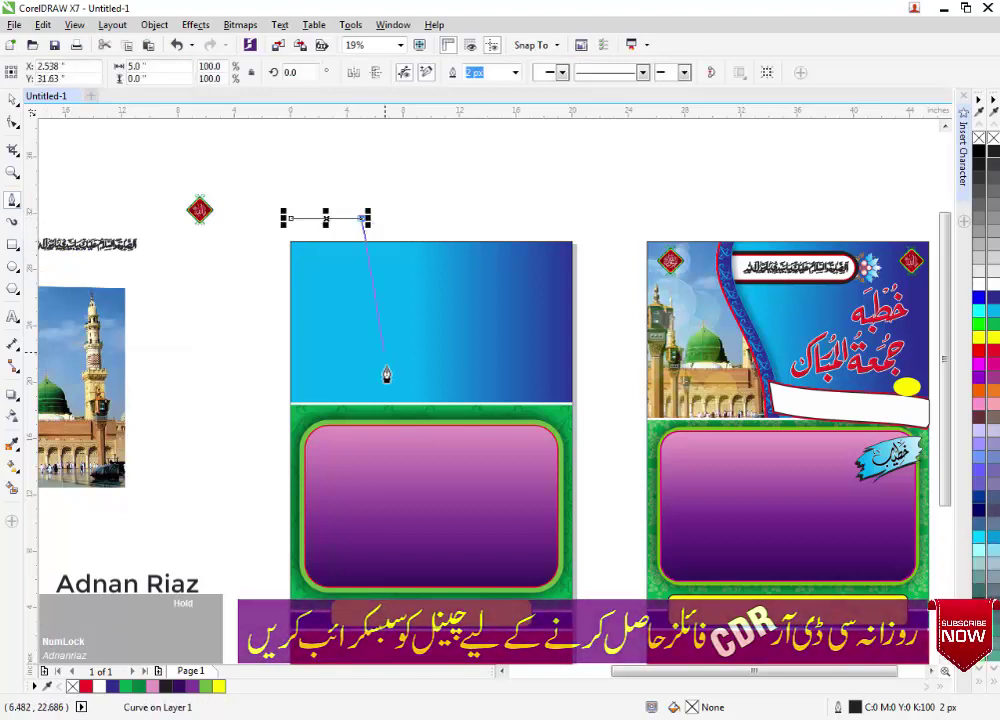
left_click(424, 417)
left_click(264, 413)
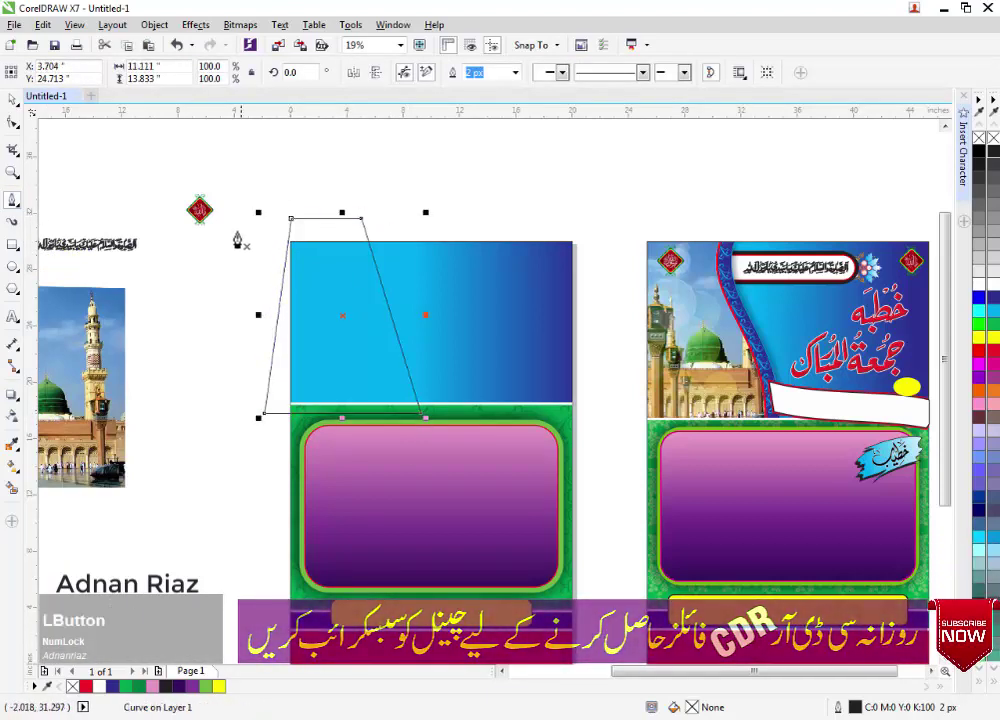
Convert the Pen shape's slanted right side to a curve and bend it into an S matching the reference poster.
left_click(13, 121)
left_click_drag(319, 185, 531, 441)
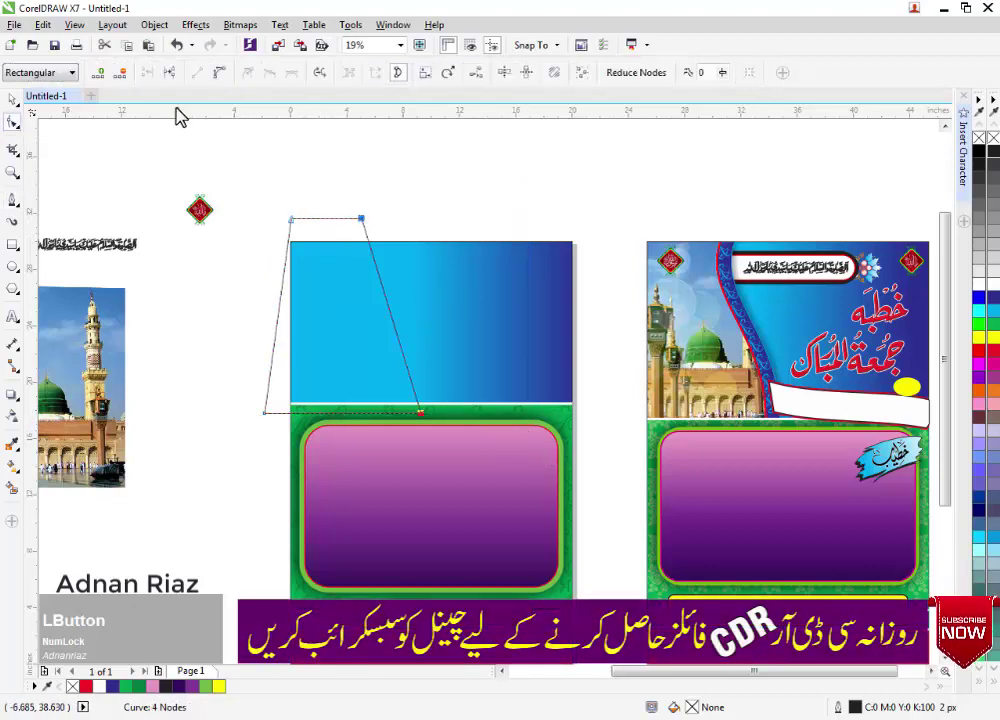
left_click(361, 218)
left_click_drag(336, 309, 339, 318)
mouse_move(402, 350)
left_mouse_down()
mouse_move(414, 341)
mouse_move(407, 349)
left_mouse_up()
left_click_drag(420, 412, 405, 412)
left_click_drag(336, 308, 325, 313)
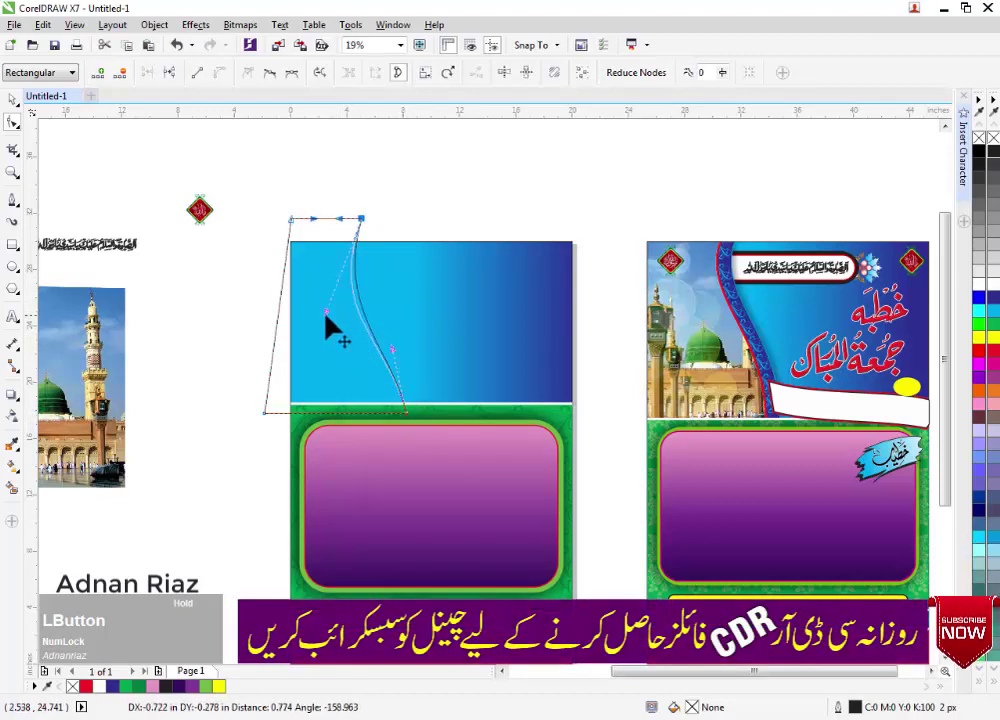
left_click_drag(409, 344, 410, 338)
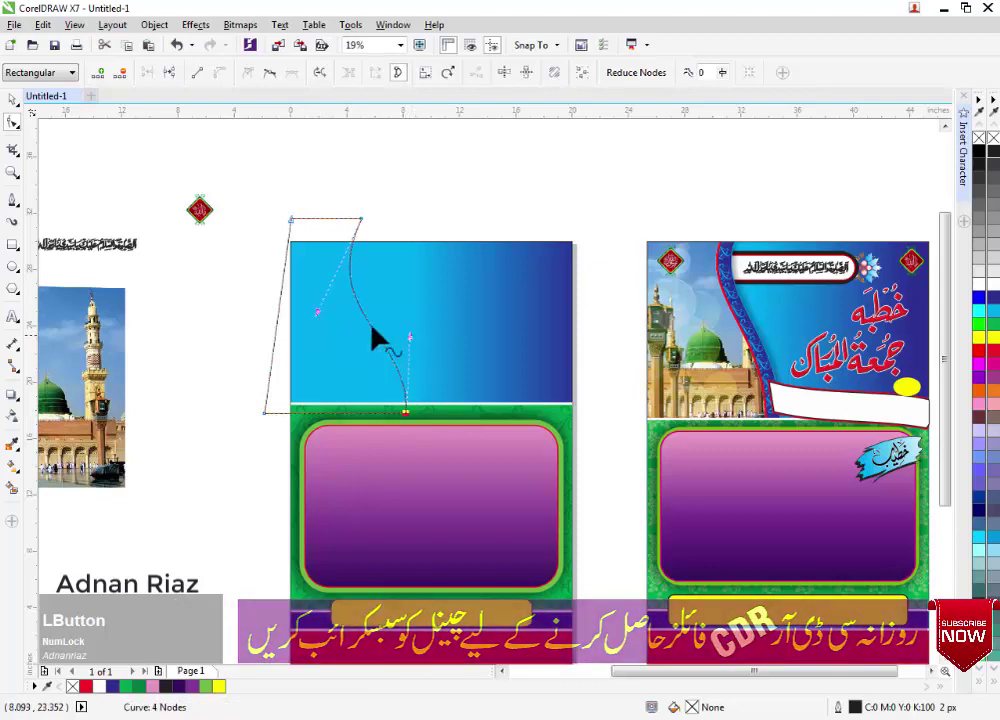
Intersect the curved shape with the blue background and delete the original Pen shape.
left_click(14, 98)
left_click(437, 319, "shift")
left_click(476, 74)
left_click(392, 165)
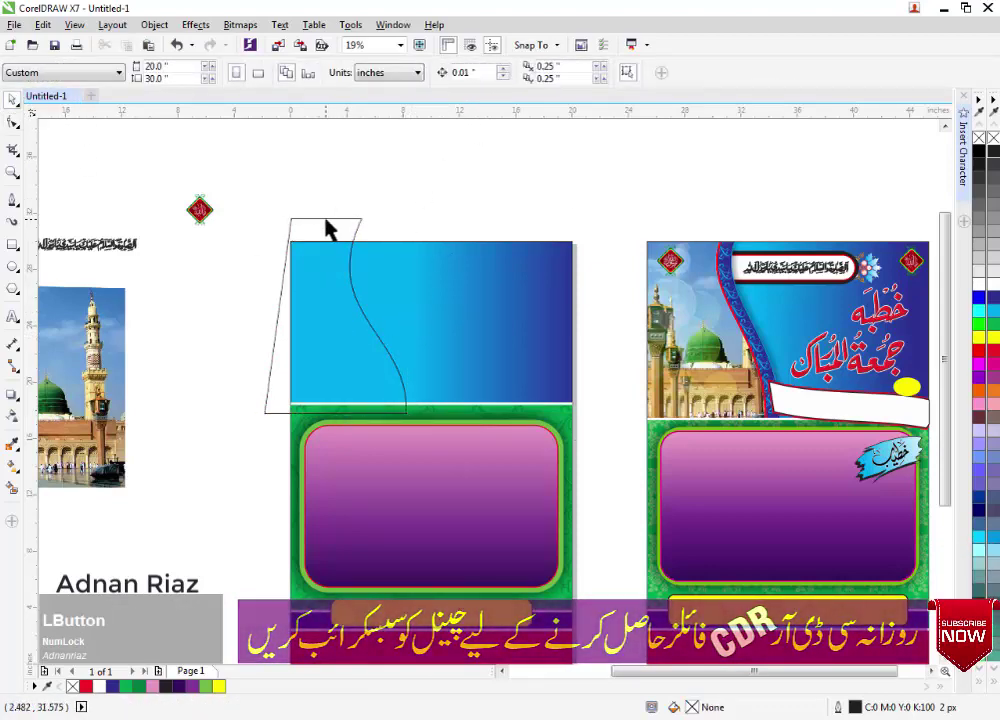
left_click(326, 219)
key("Delete")
Give the intersected curved piece a red outline 50 px wide.
left_click_drag(154, 393, 206, 360)
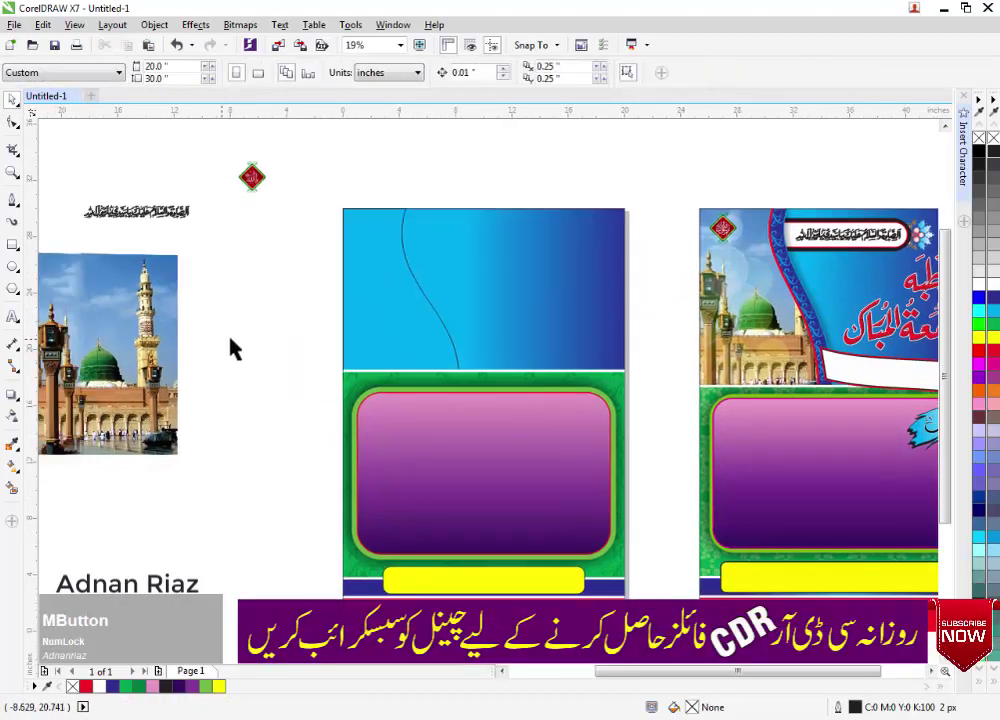
left_click(394, 311)
right_click(993, 352)
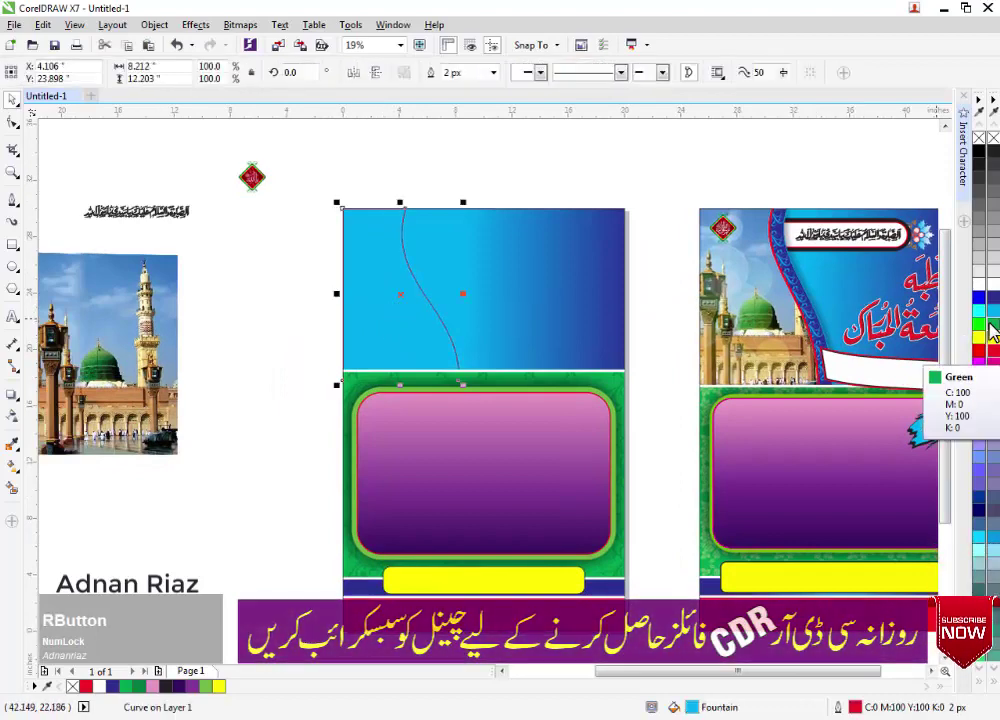
left_click(493, 72)
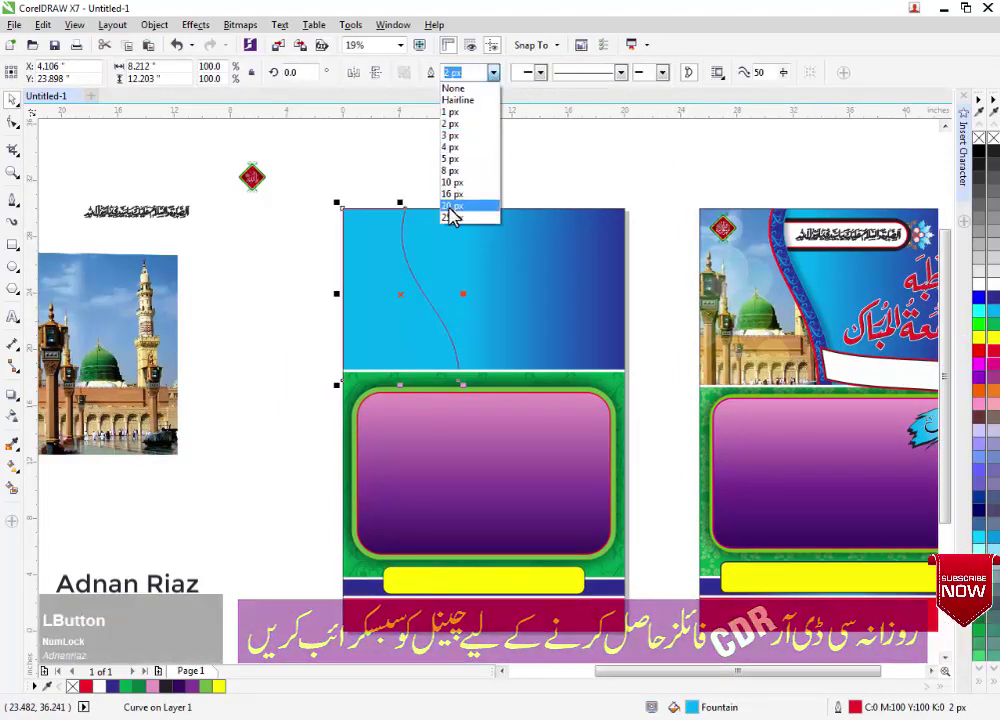
left_click(456, 206)
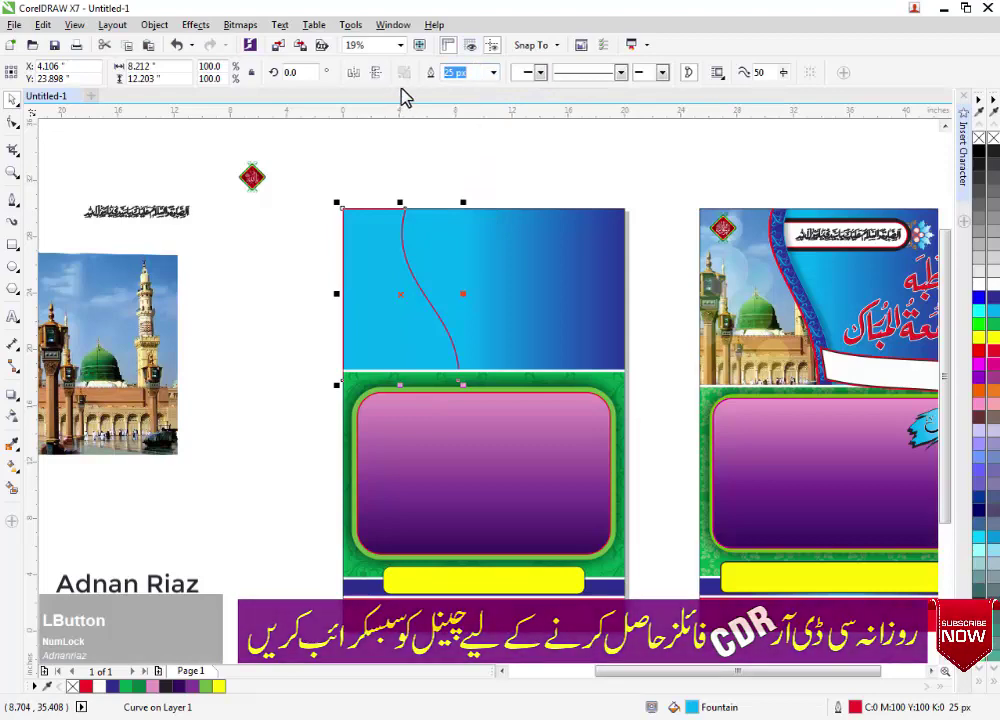
key("Return")
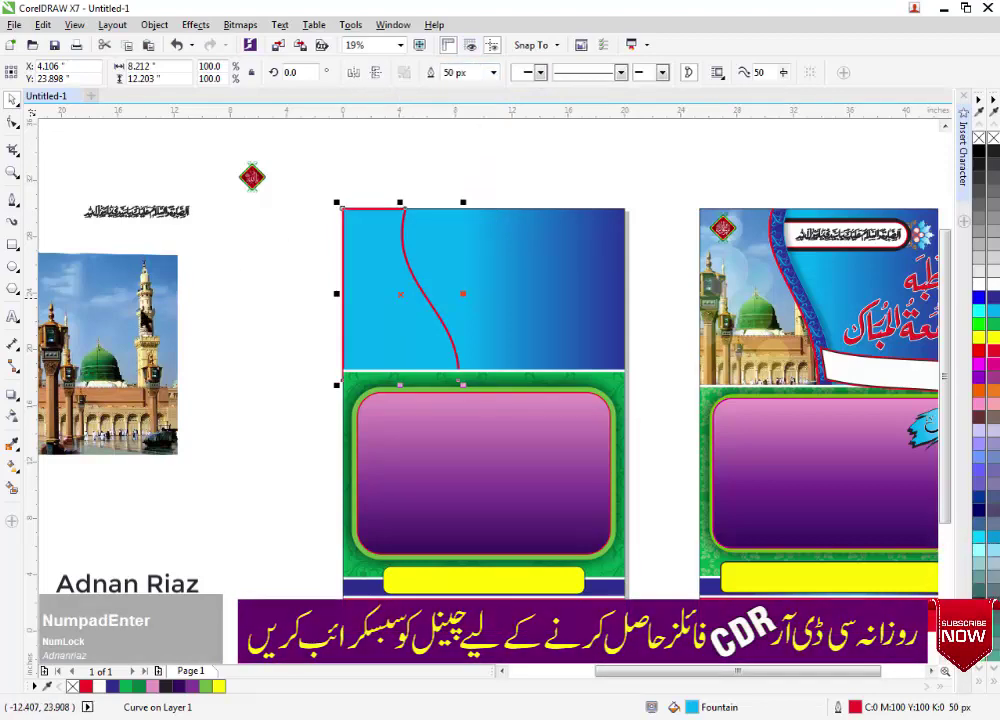
Try to place the mosque photo inside the curved red-outlined piece as a PowerClip, and undo it.
left_click(142, 309)
key("alt+c")
key("w")
key("p")
left_click(351, 309)
key("ctrl+z")
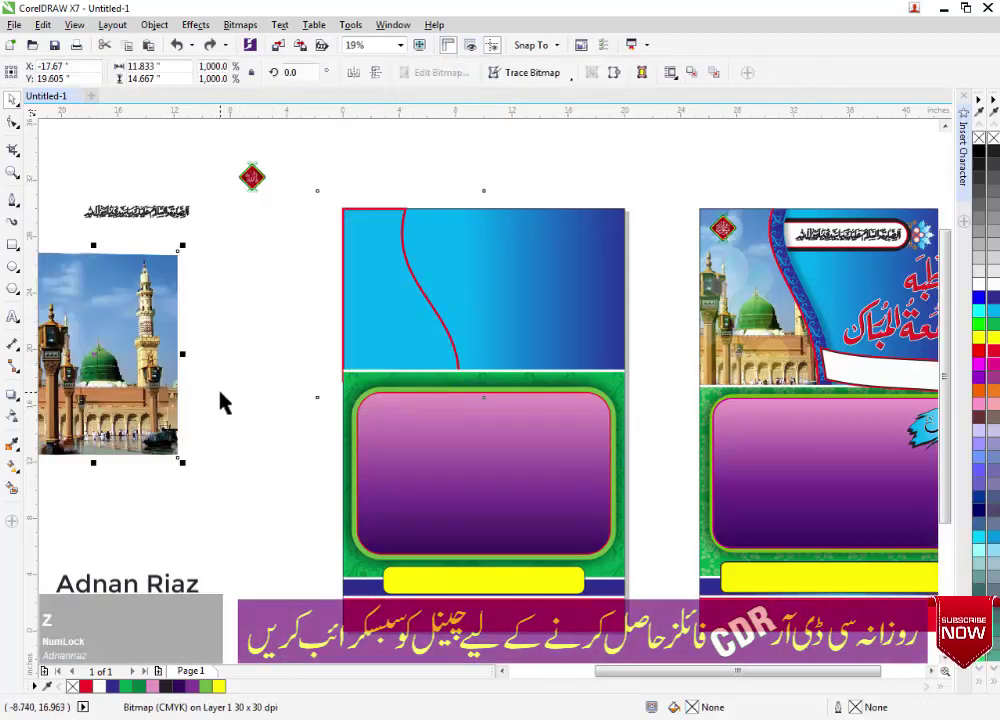
Duplicate the curved red-outlined piece to the right, centred at about X 5.38 inches.
left_click(370, 330, "ctrl")
left_click_drag(377, 332, 377, 332)
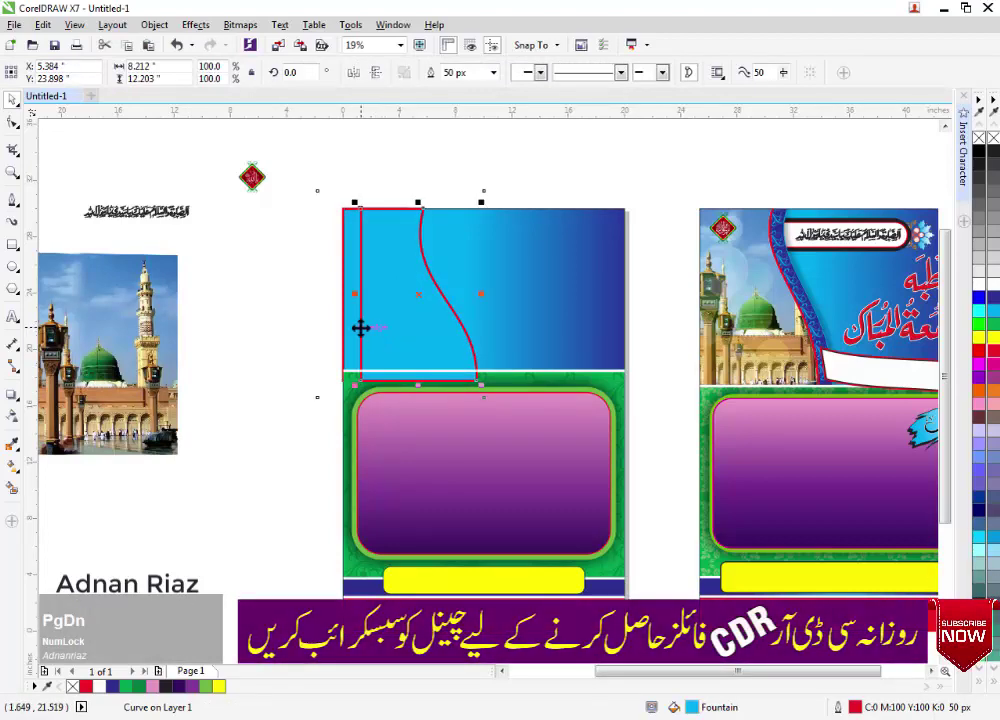
Fill the original curved piece with white and send its offset duplicate behind it.
left_click(979, 284)
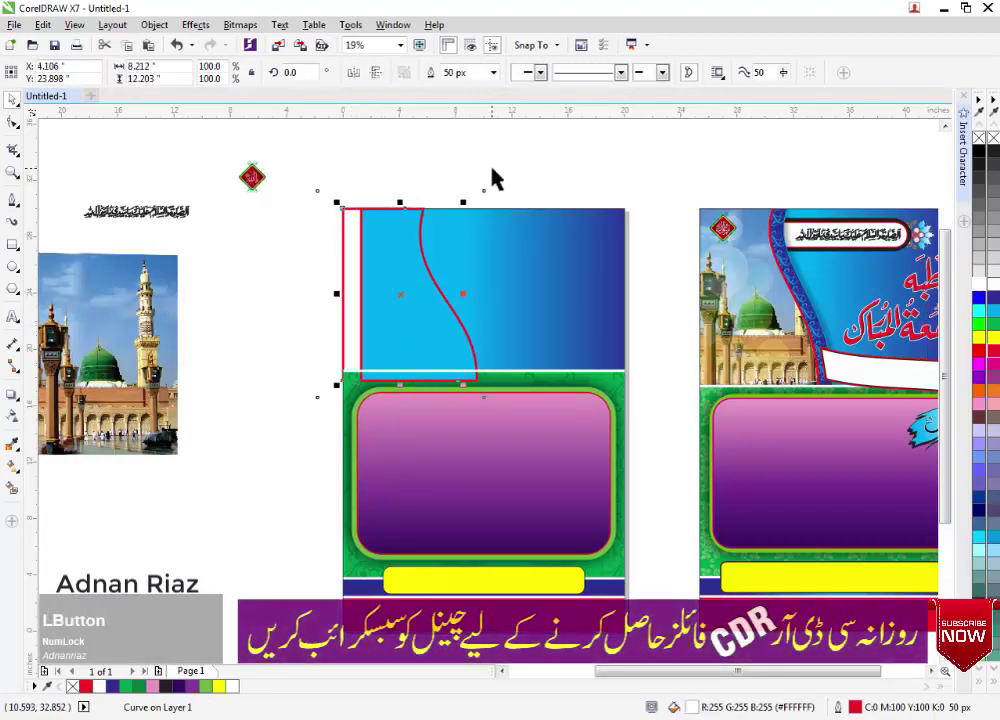
left_click(403, 265)
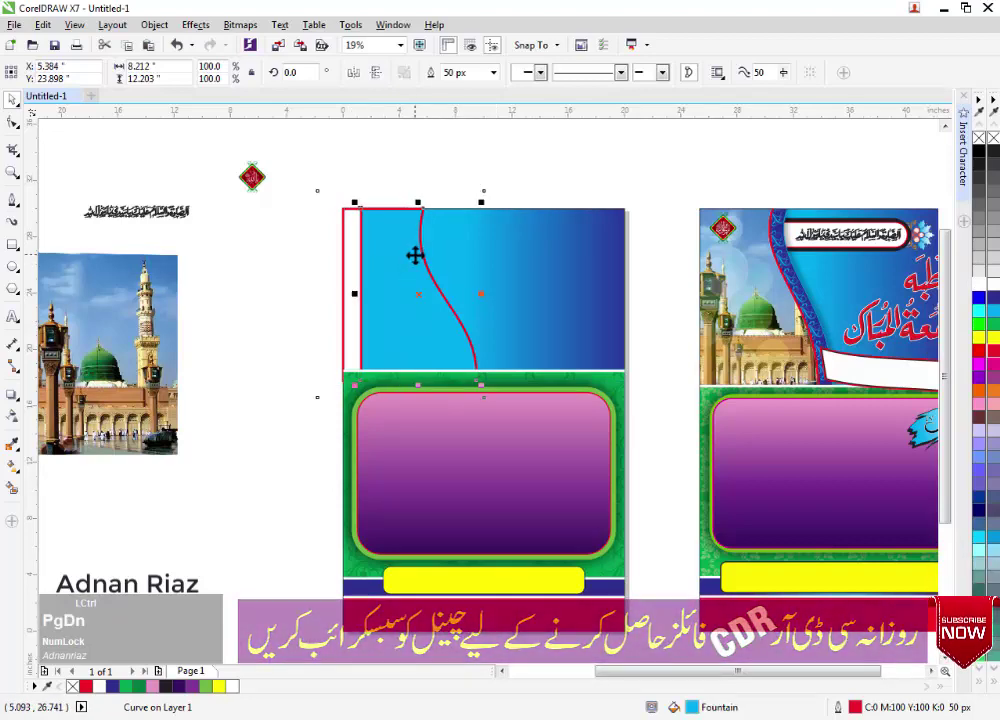
key("ctrl+Page_Down")
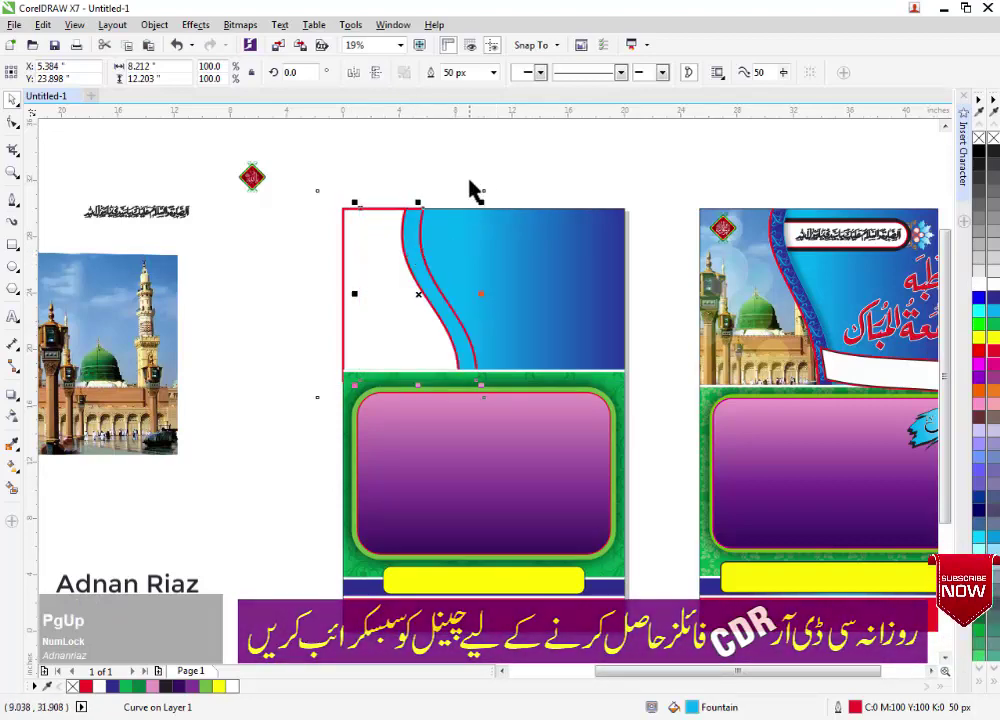
Fill the rear curved piece with blue (C100 M100) and change its 50 px outline to a darker cyan, C84 M33 Y17.
left_click(994, 304)
right_click(995, 317)
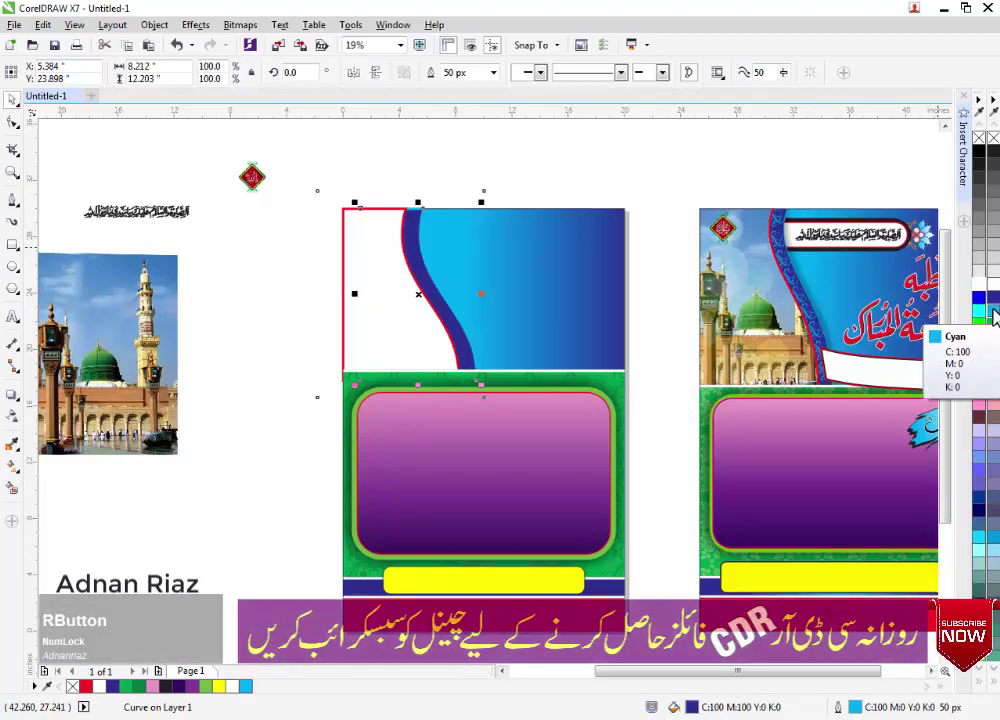
key("F12")
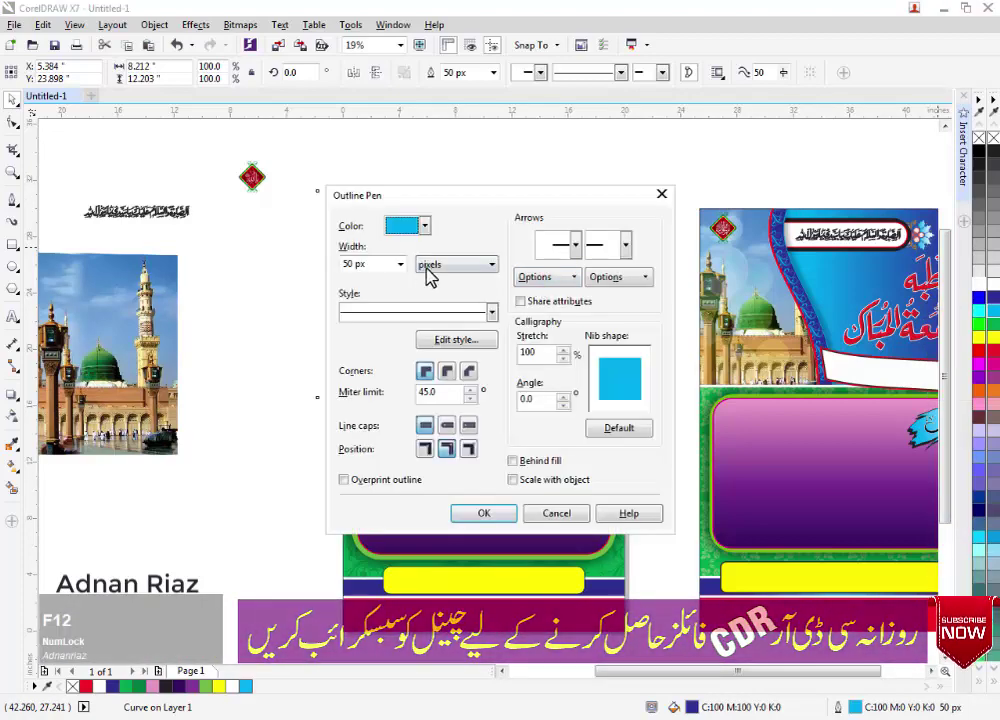
left_click_drag(461, 197, 379, 168)
left_click(340, 197)
left_click(352, 318)
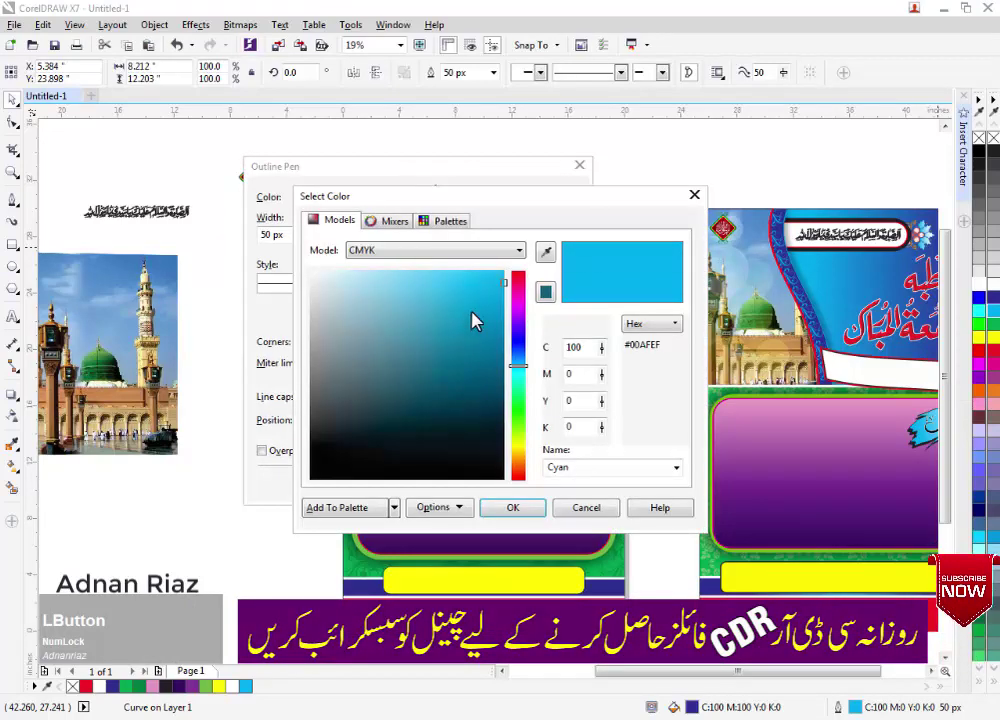
left_click_drag(475, 320, 446, 317)
left_click(528, 512)
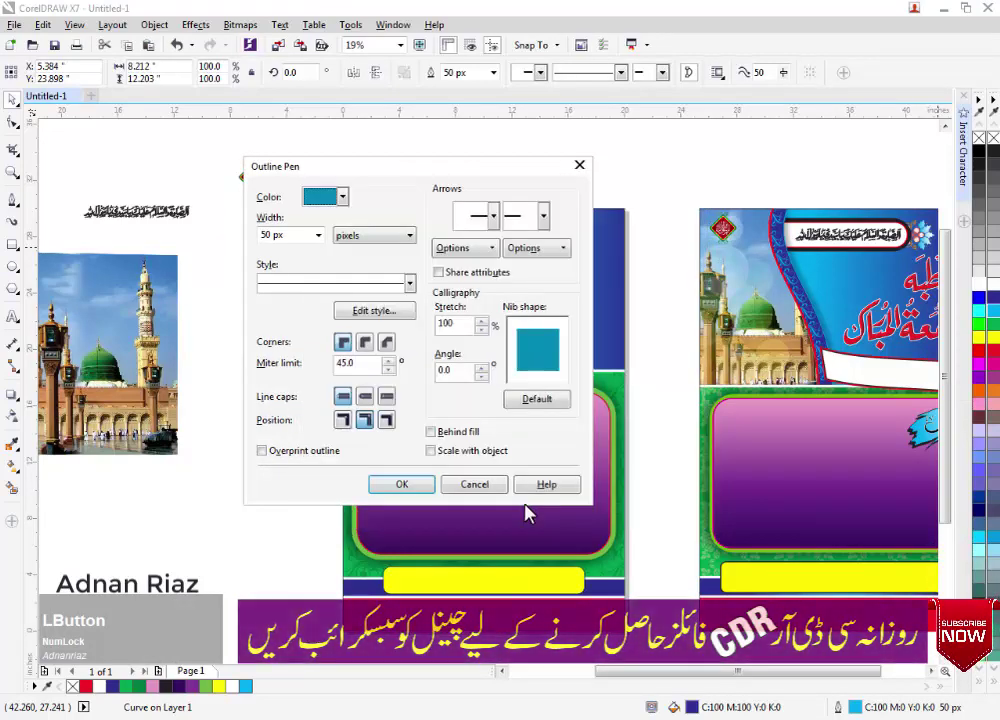
left_click(401, 484)
left_click(418, 326)
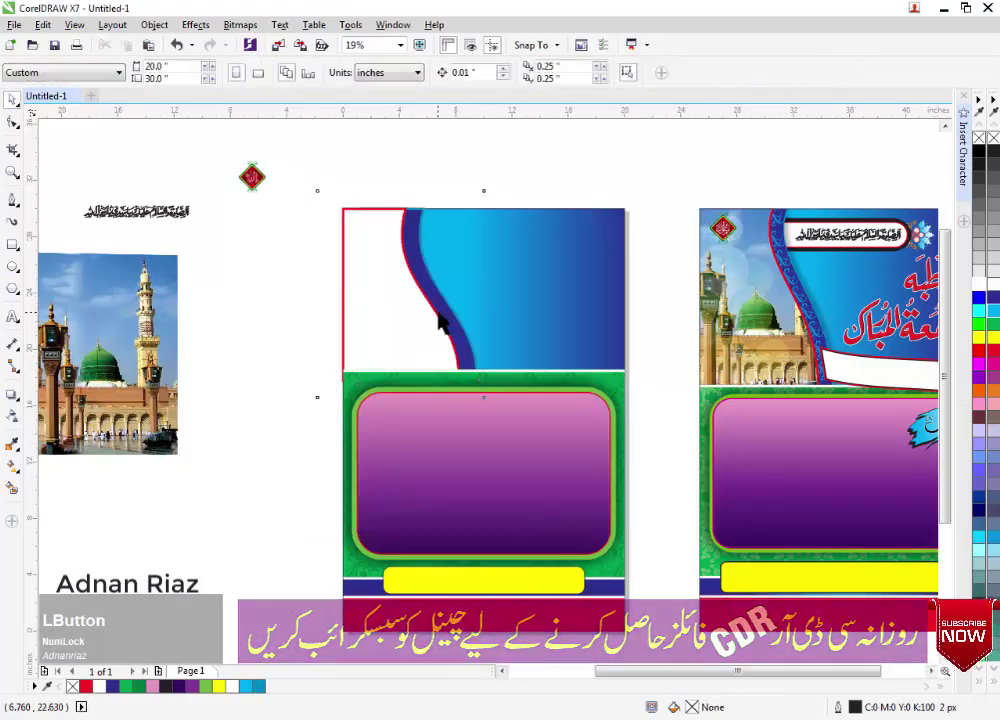
Place the mosque photo and the coloured bokeh image inside the white curved piece as PowerClip contents.
left_click_drag(138, 343, 358, 318)
scroll(297, 335, "down", 2)
scroll(241, 342, "up", 1)
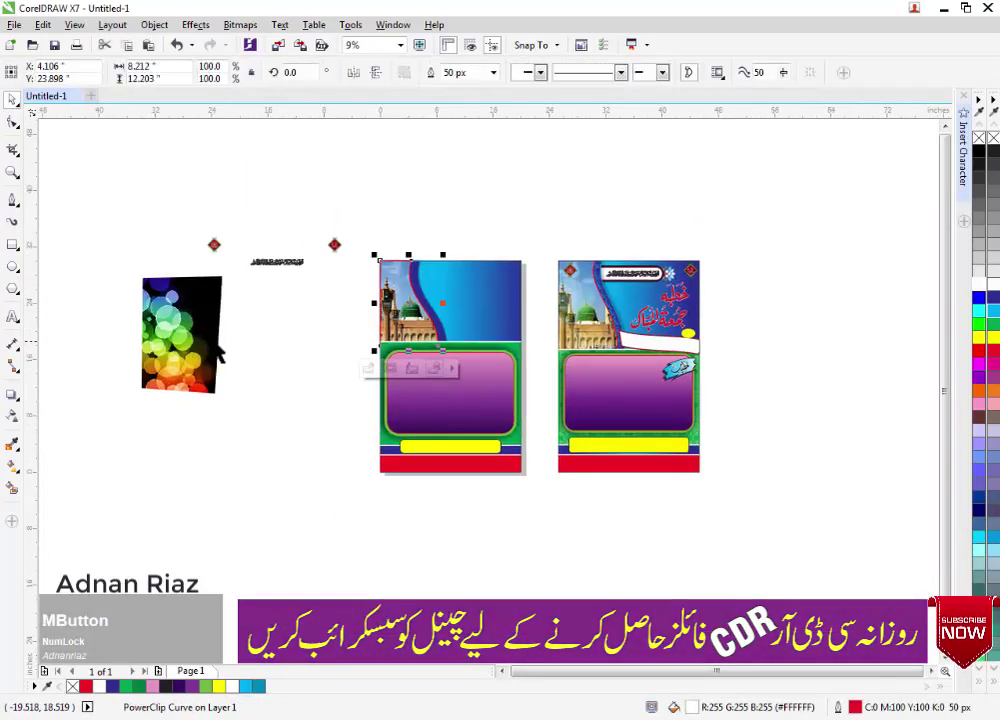
left_click_drag(217, 338, 315, 326)
scroll(315, 326, "up", 1)
key("space")
left_click(452, 311)
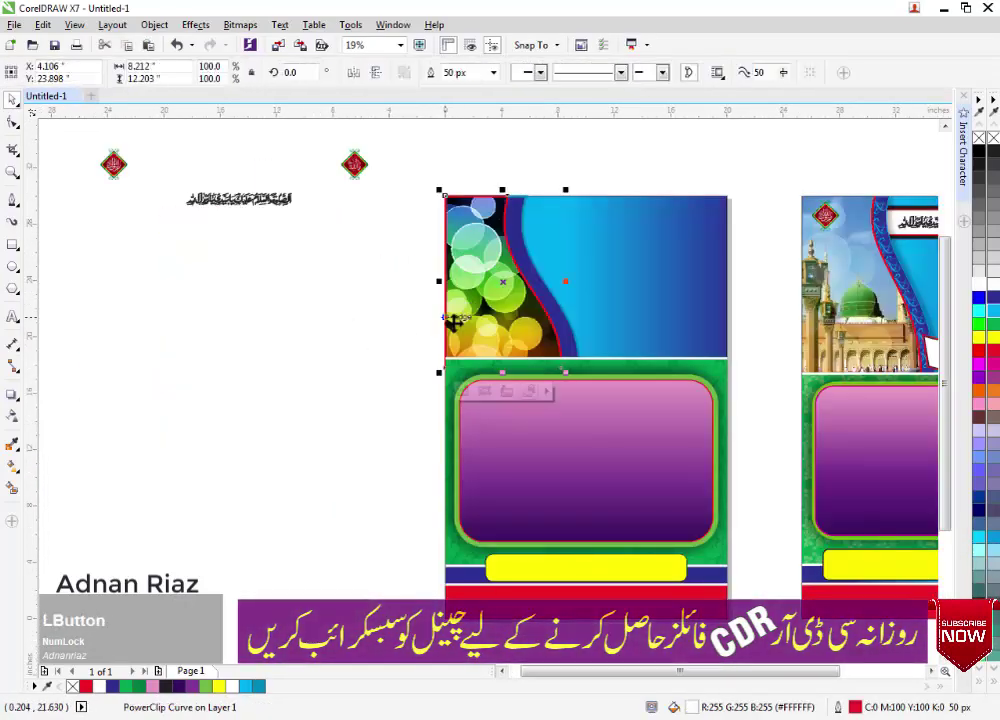
Within the photo PowerClip, give the bokeh image a Screen-mode uniform transparency of 62.
left_click(464, 391)
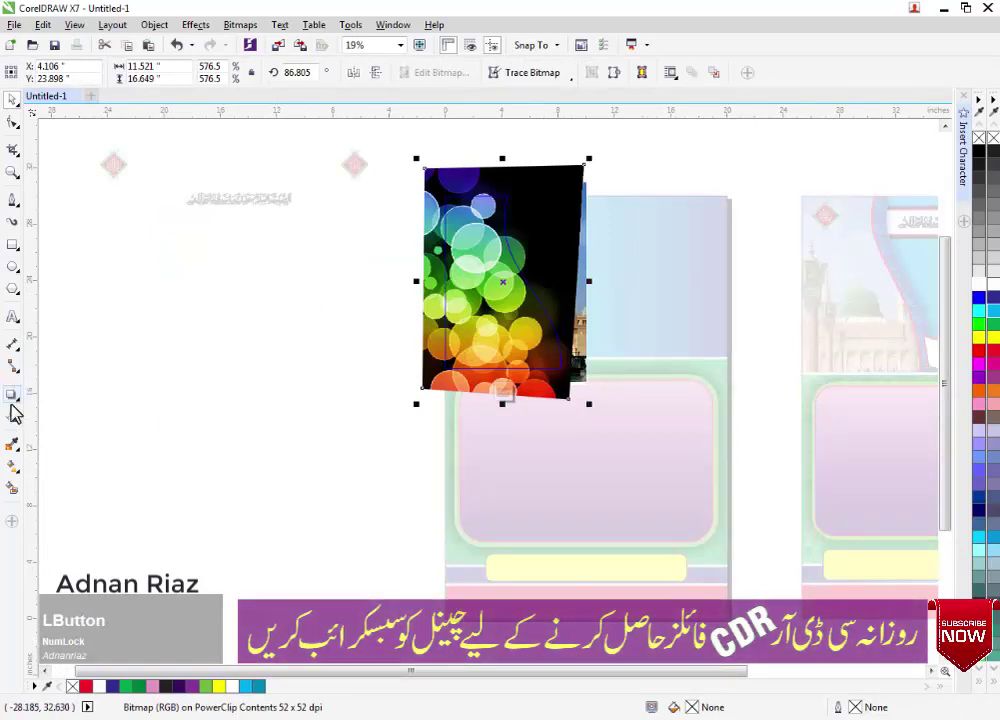
left_click(12, 410)
left_click(160, 73)
left_click(147, 368)
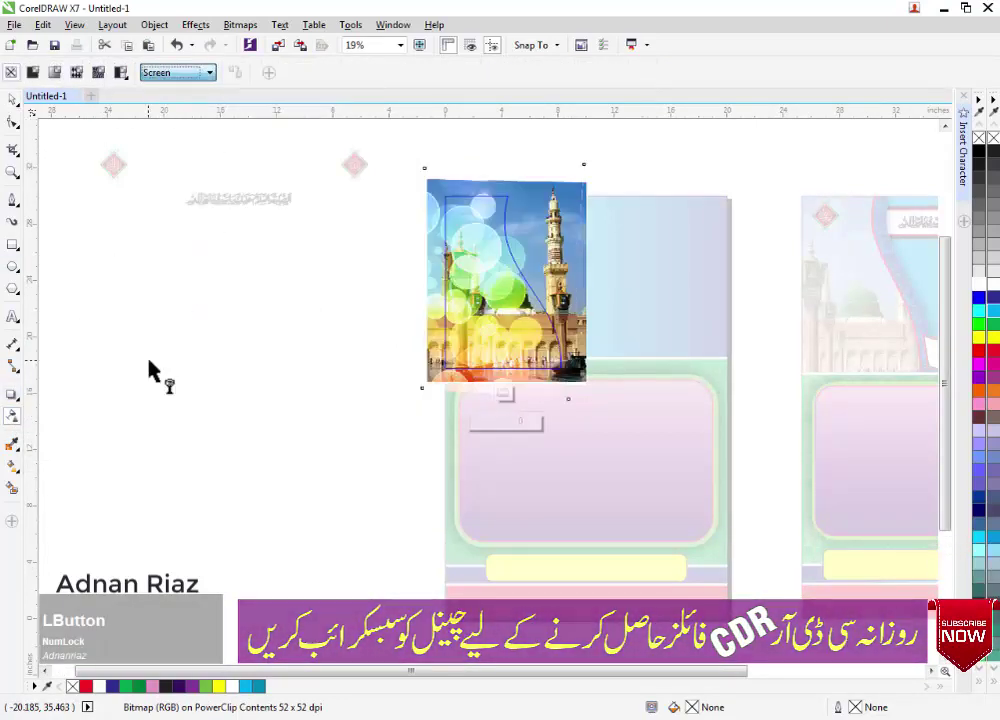
left_click(12, 101)
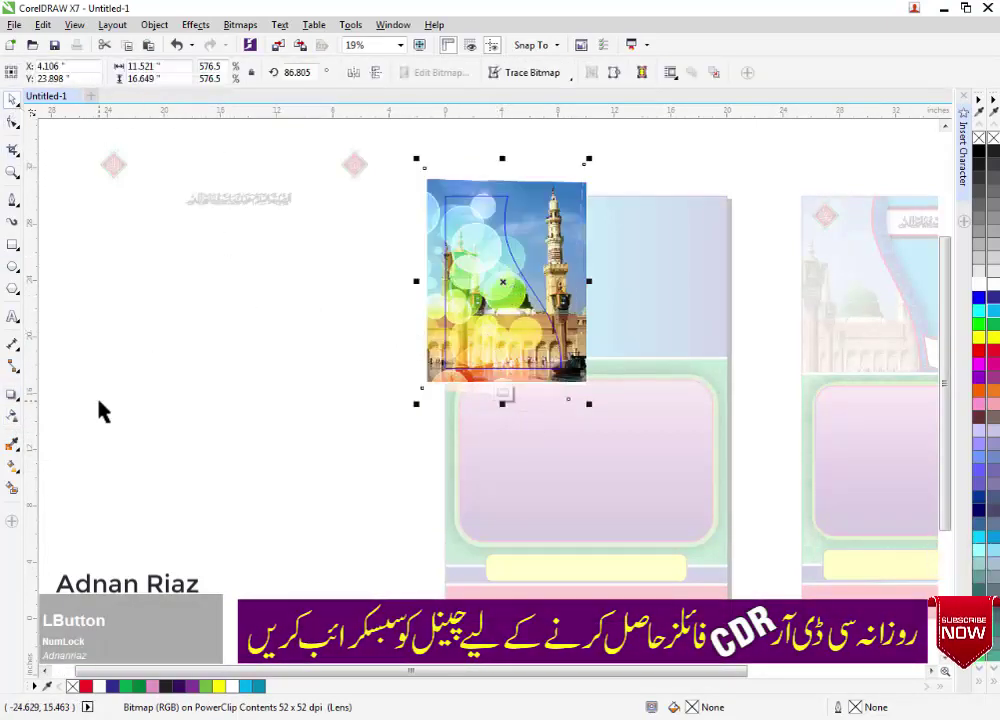
left_click(12, 416)
left_click_drag(472, 422, 502, 428)
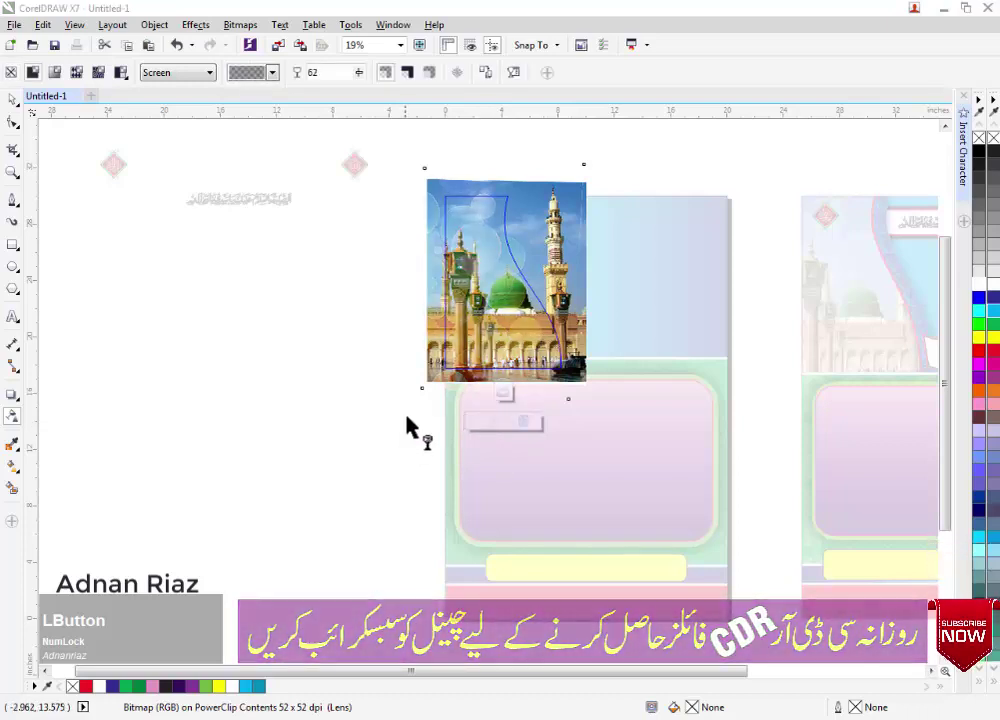
left_click(13, 99)
left_click(168, 322)
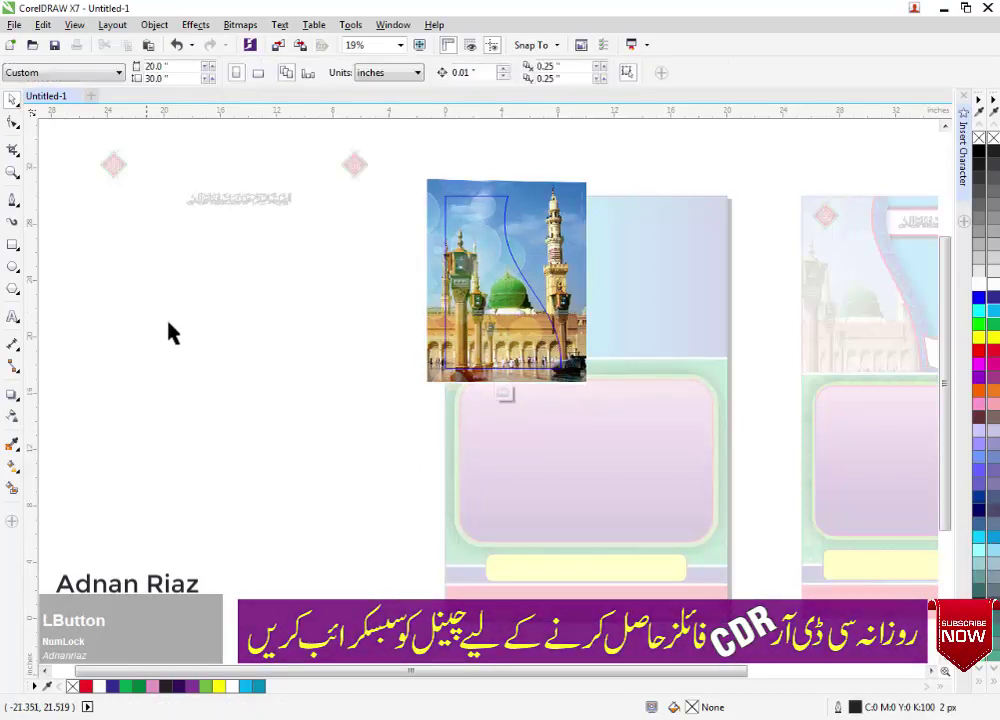
Mirror the bokeh image horizontally, rotate it to about 99 degrees, and finish editing the photo PowerClip.
left_click_drag(336, 322, 310, 319)
left_click(447, 300)
left_click(352, 73)
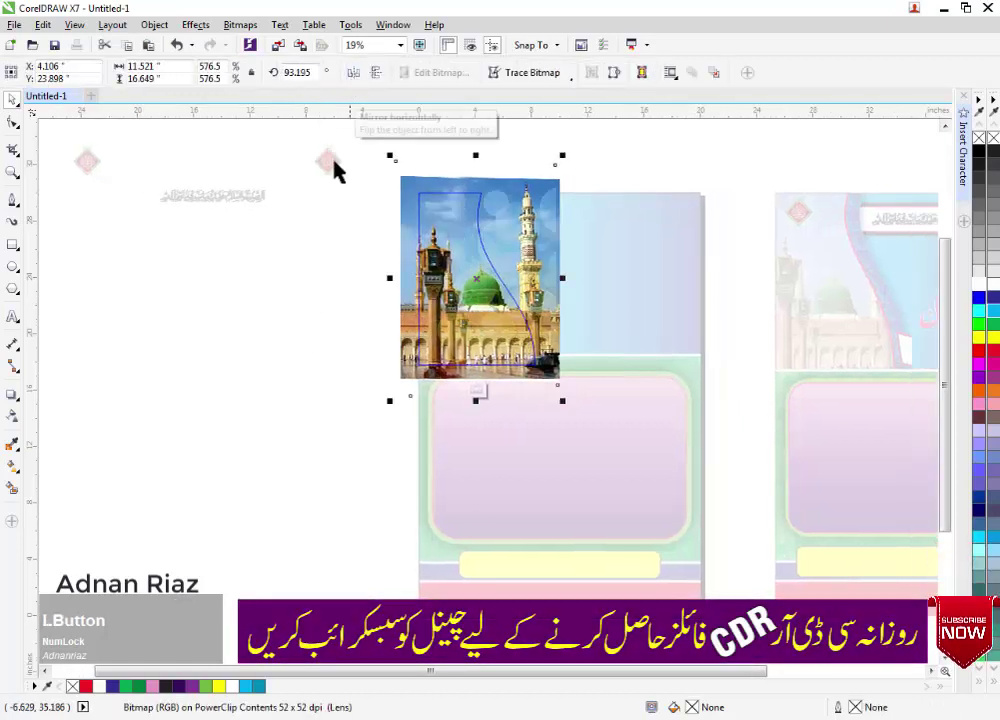
left_click_drag(564, 162, 545, 152)
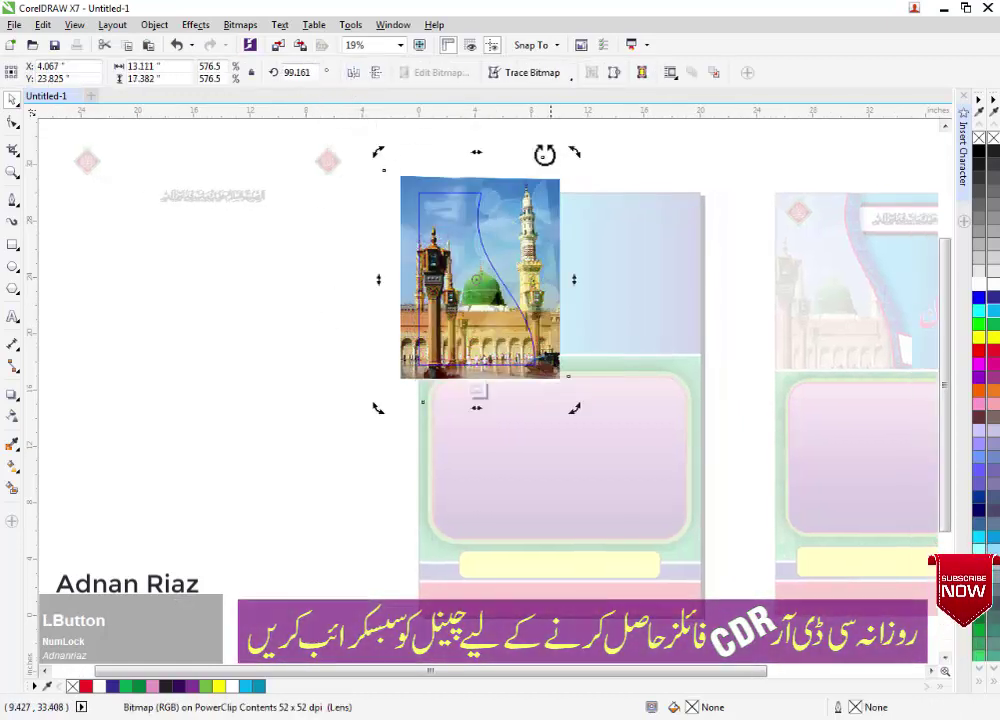
left_click(514, 194)
left_click(475, 389)
left_click(406, 238)
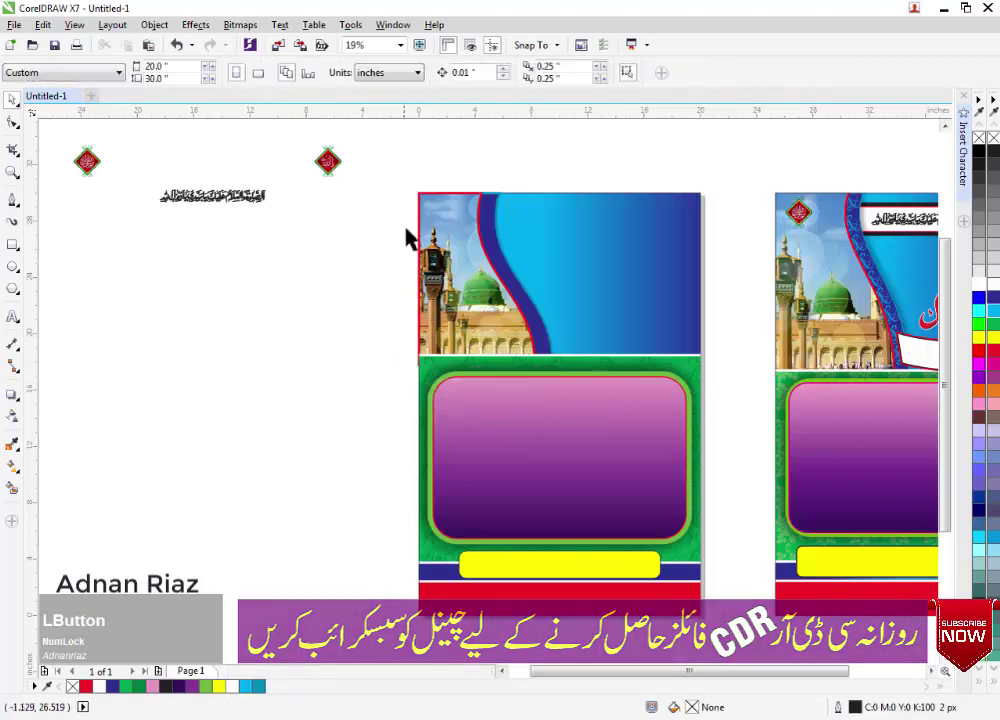
Group the photo piece with the blue curved piece and PowerClip the group inside the blue gradient background rectangle.
middle_click(505, 258)
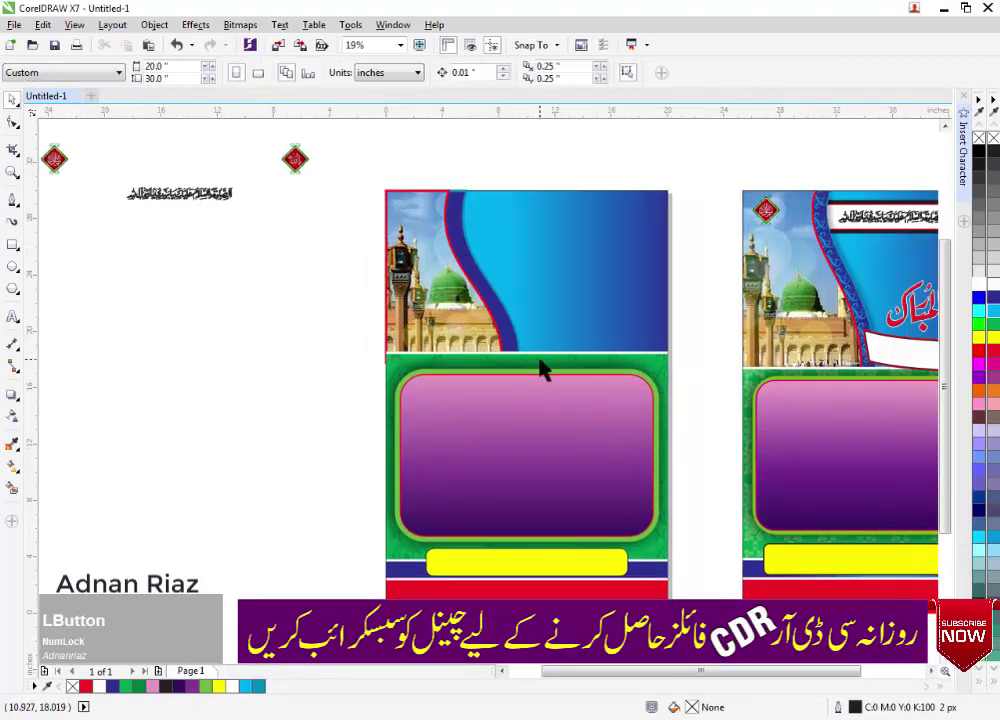
left_click(453, 285)
left_click_drag(357, 152, 576, 397)
key("ctrl+g")
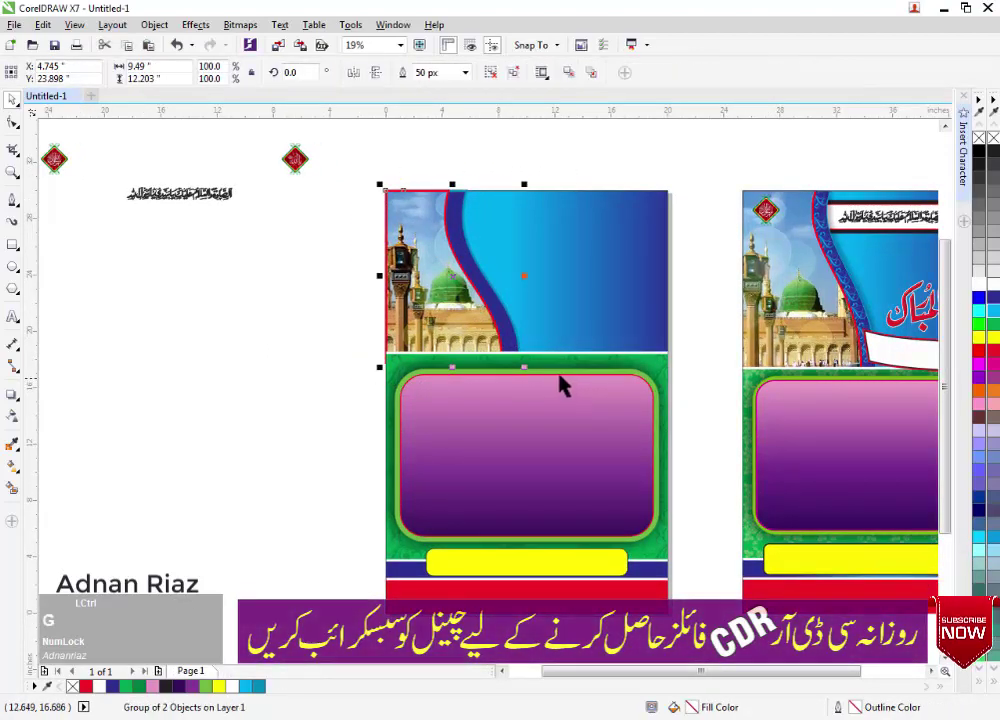
left_click(560, 304)
Open the background rectangle's PowerClip contents for editing and ungroup the two curved pieces.
left_click(483, 626)
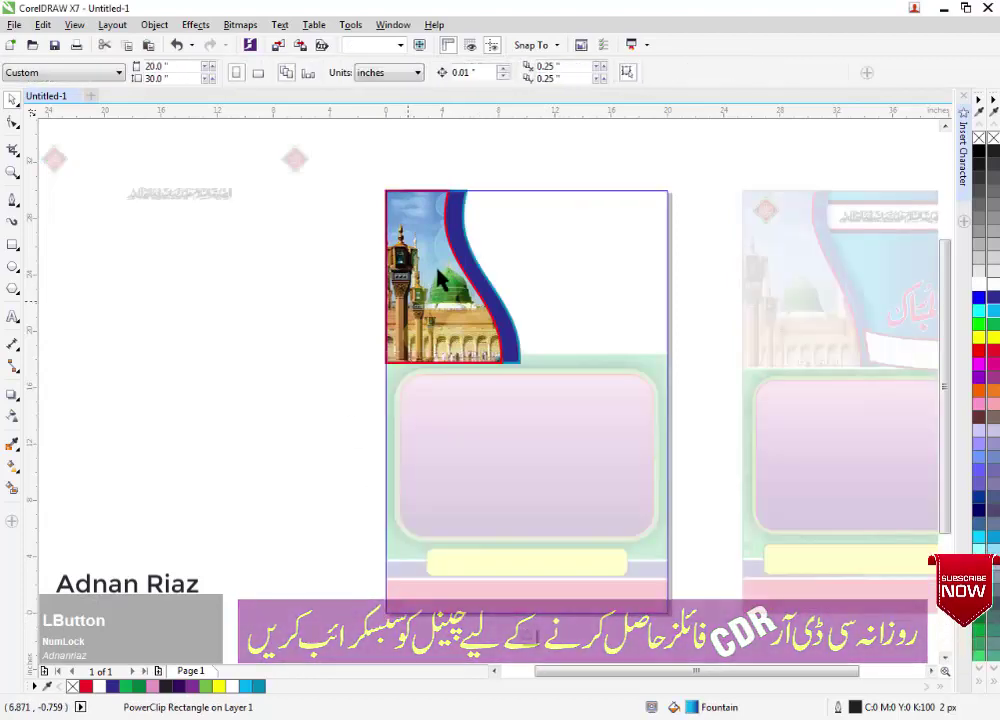
left_click(437, 270)
left_click(502, 73)
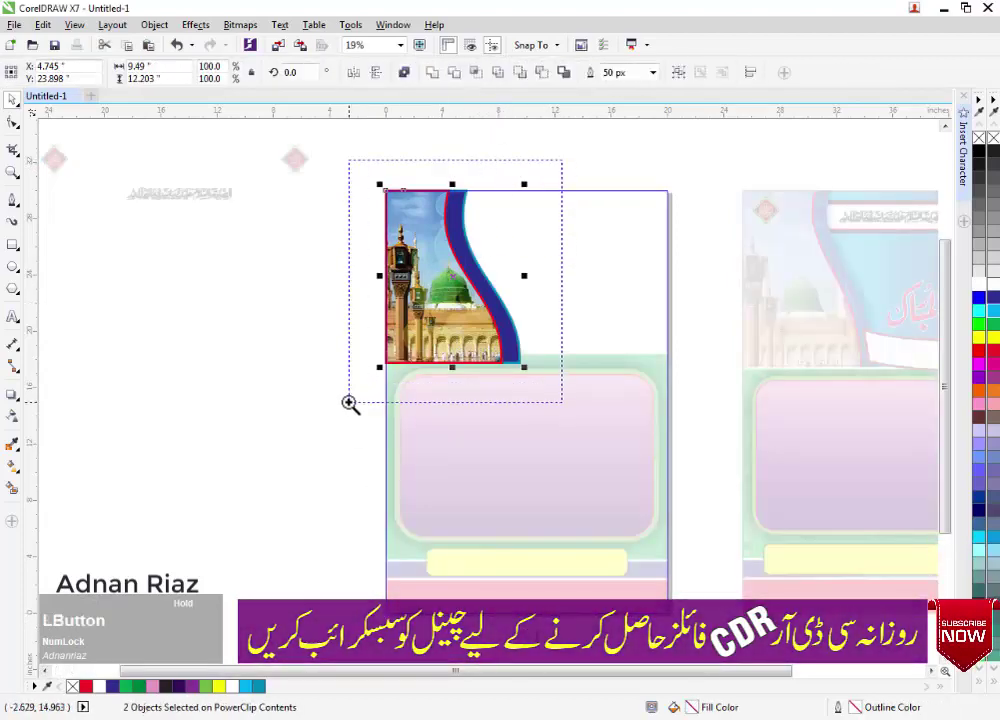
left_click_drag(349, 403, 349, 403)
left_click(510, 218)
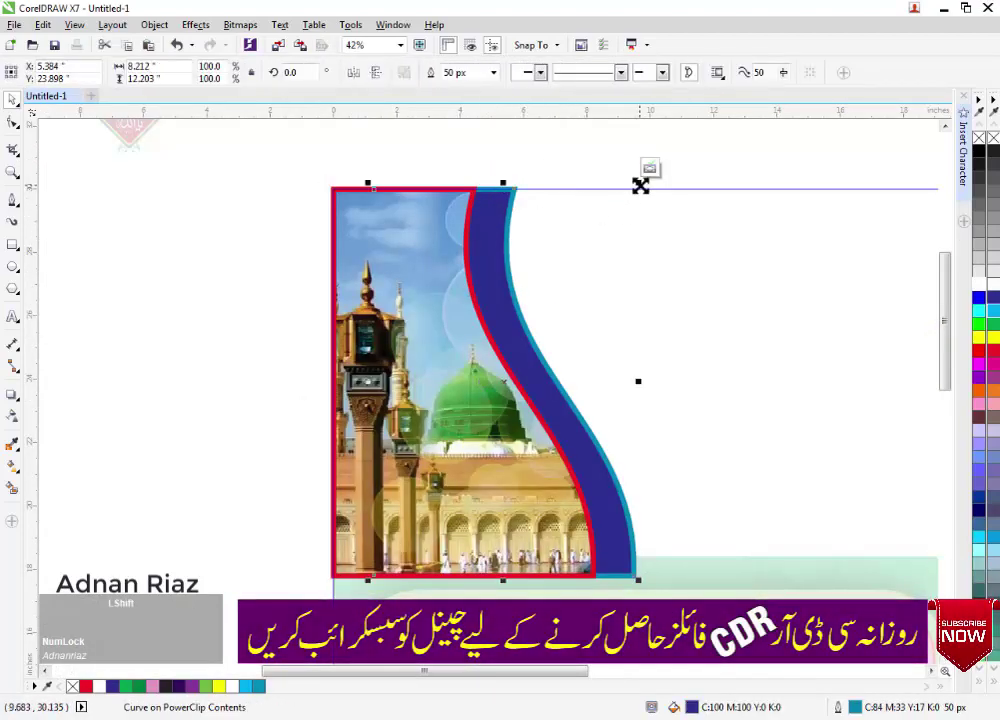
left_click_drag(504, 187, 503, 175)
left_click(525, 150)
left_click(471, 273)
left_click_drag(513, 267, 419, 248)
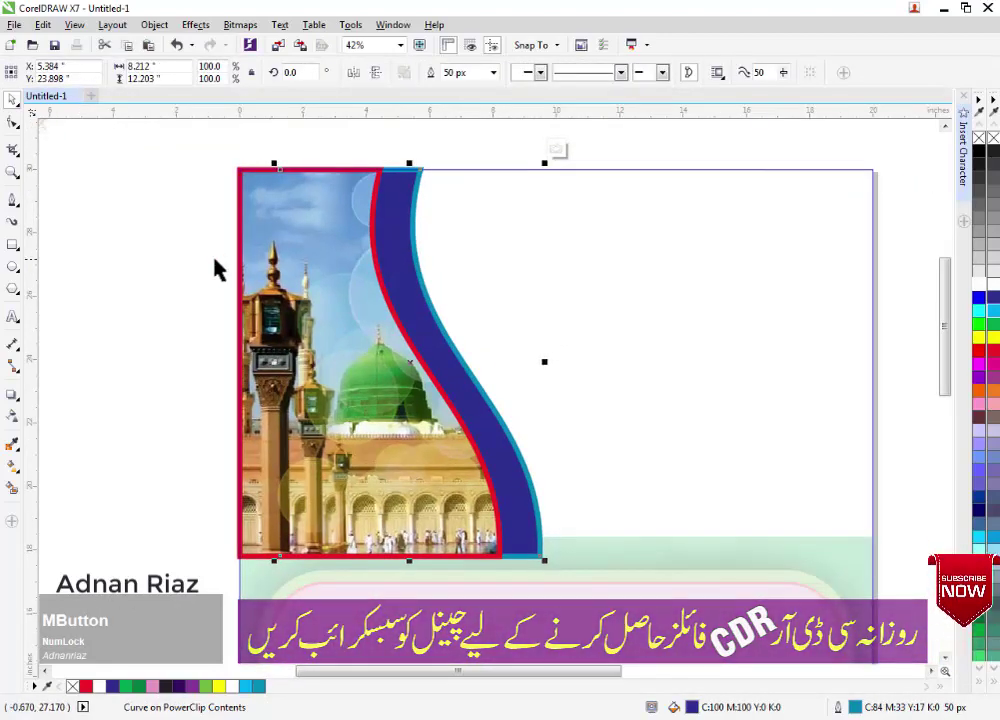
left_click(216, 267)
Insert the floral swirl character in AlQalam Gul o Boota, enlarge it to about 144 pt, and place it over the blue strip's upper end.
left_click(963, 155)
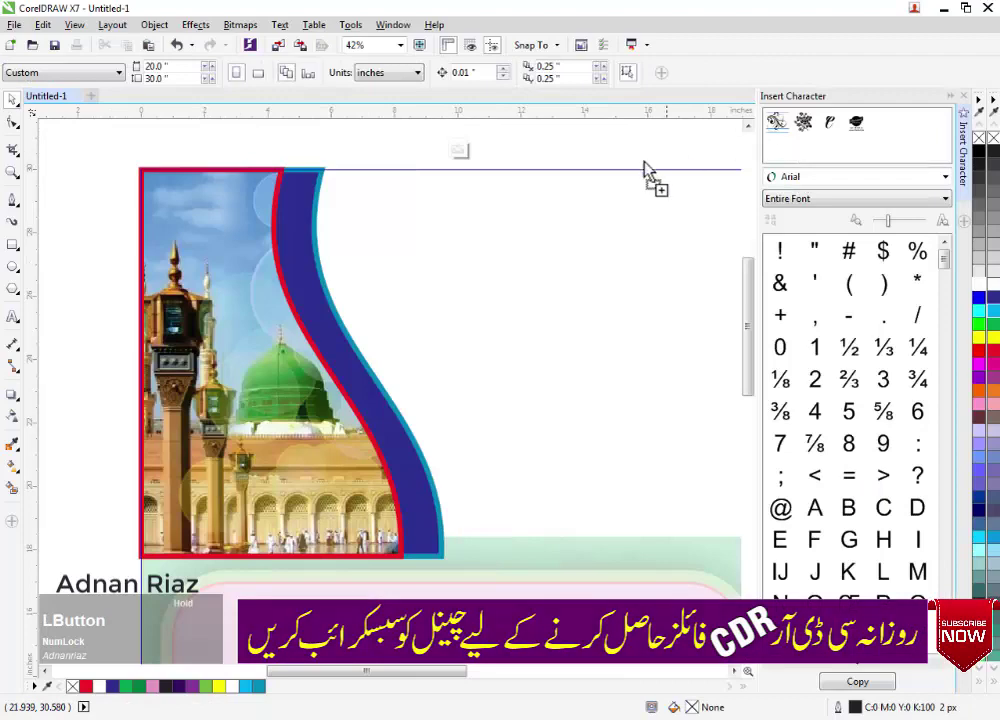
left_click_drag(645, 163, 613, 157)
left_click(963, 147)
left_click_drag(592, 268, 689, 303)
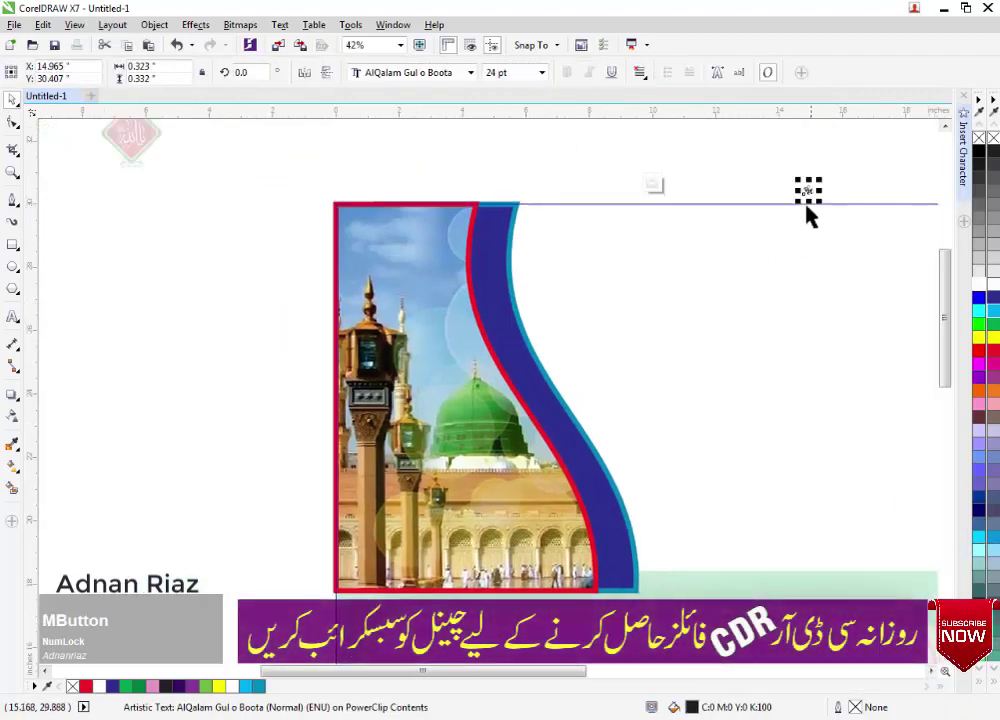
left_click_drag(793, 206, 491, 222)
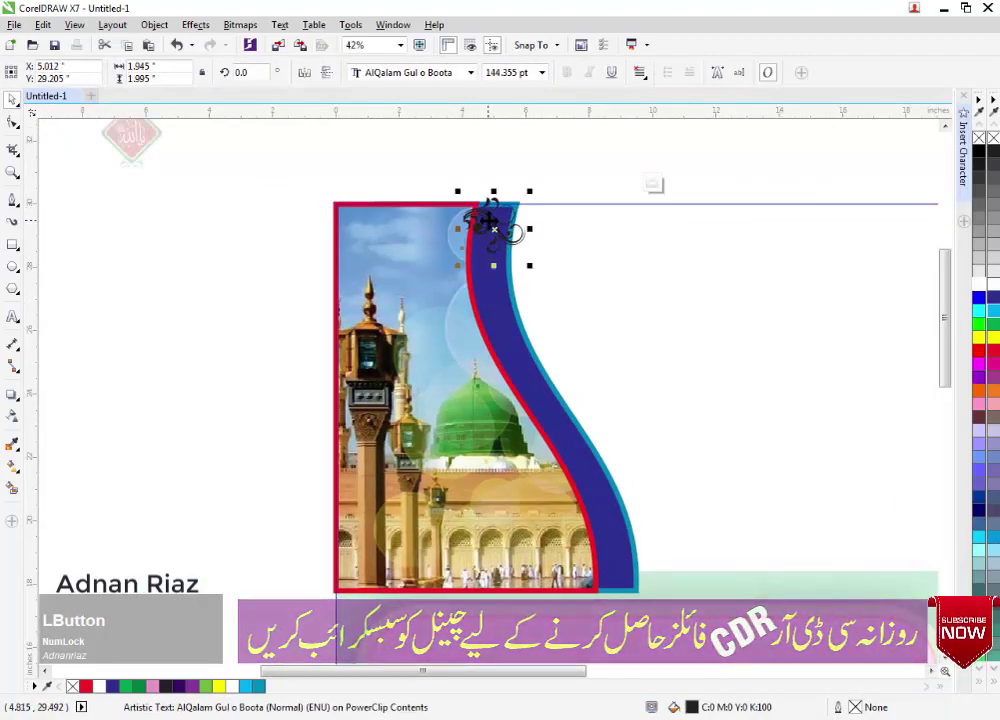
PowerClip the floral ornament inside the blue curved piece and open that piece's contents for editing.
scroll(489, 222, "up", 2)
left_click(490, 329)
left_click_drag(492, 324, 492, 312)
left_click(485, 154)
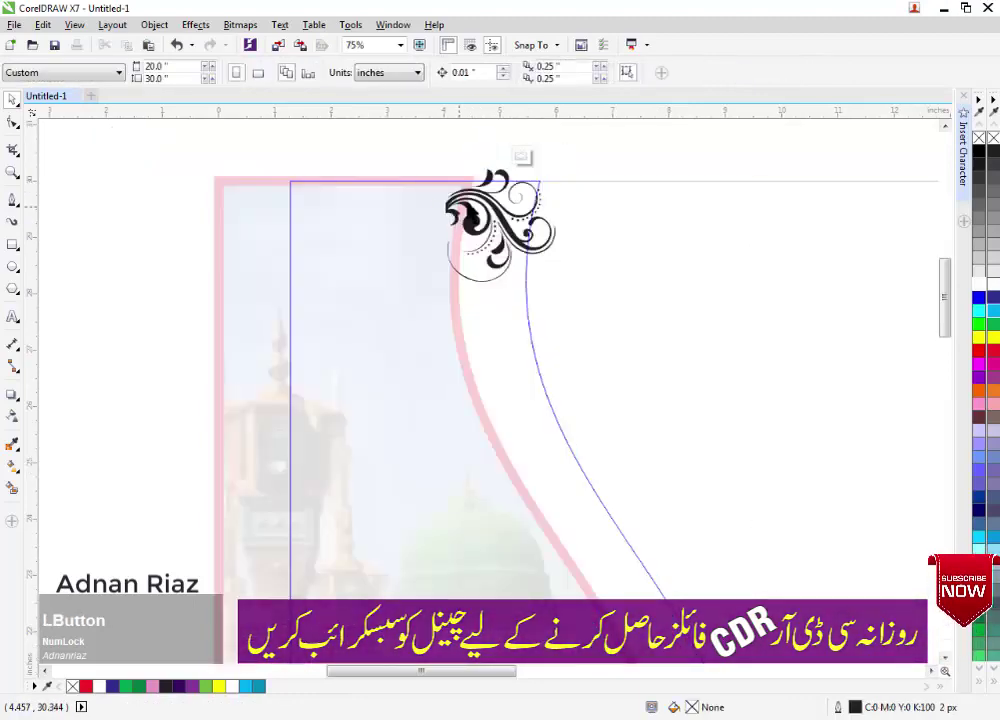
Fill the floral ornament with cyan and size it to about 1.39 inches wide, spanning the strip's upper end.
scroll(467, 204, "up", 1)
left_click(482, 258)
left_click(991, 313)
left_click_drag(648, 130, 548, 232)
left_click_drag(482, 273, 522, 201)
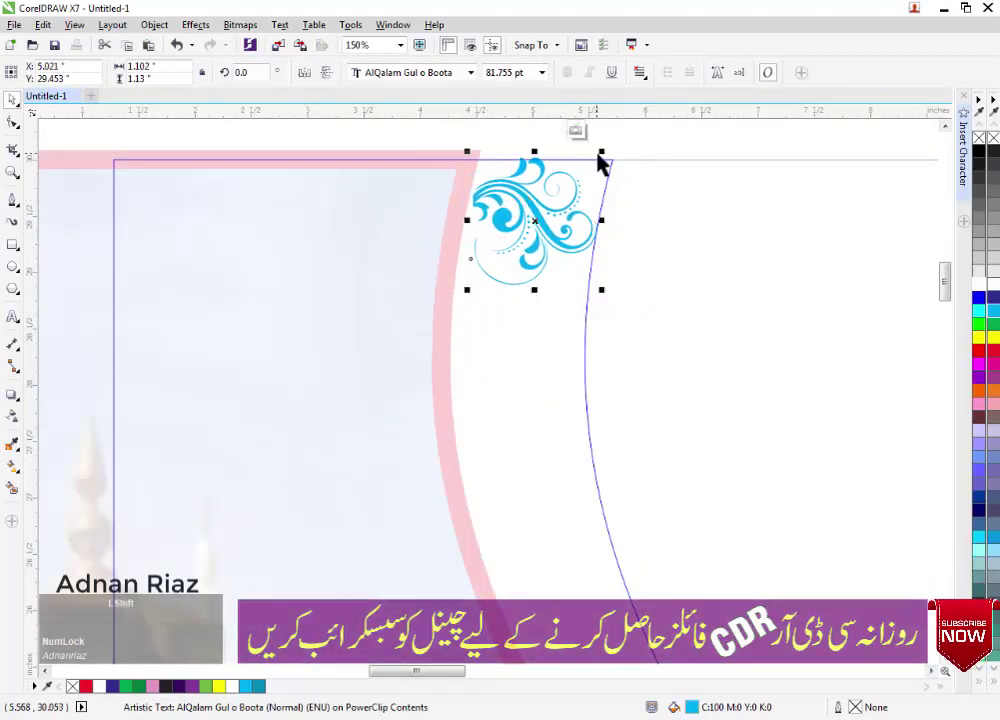
left_click_drag(600, 161, 618, 134)
Place two copies of the cyan ornament down the curved strip, below the original.
left_click_drag(538, 205, 526, 376)
right_click(536, 379)
middle_click(594, 437)
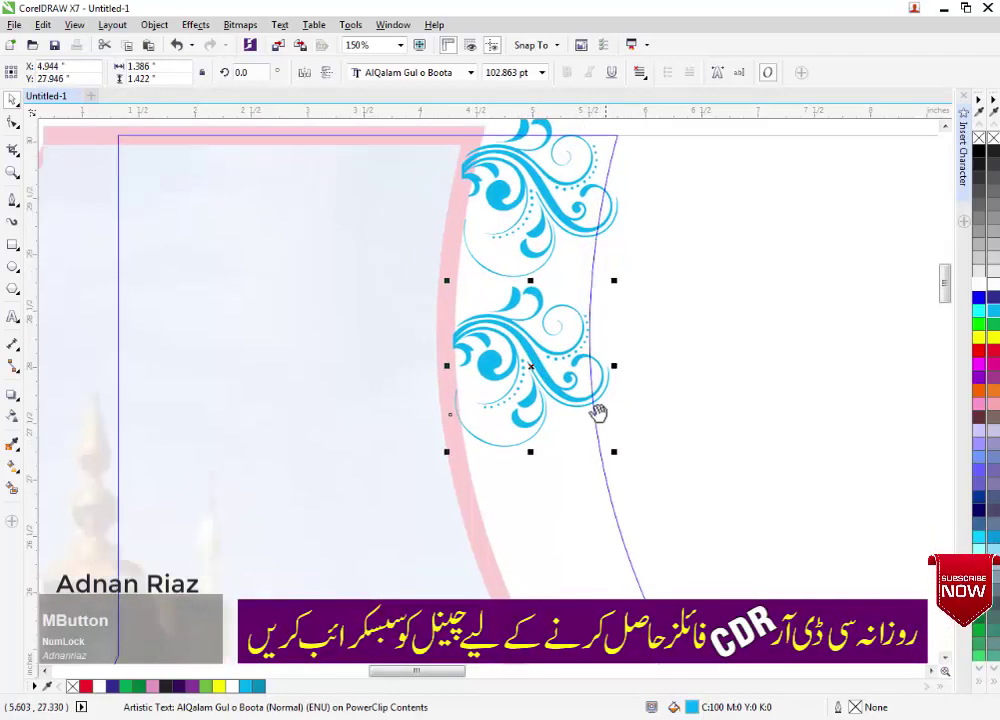
left_click_drag(504, 246, 526, 396)
right_click(533, 400)
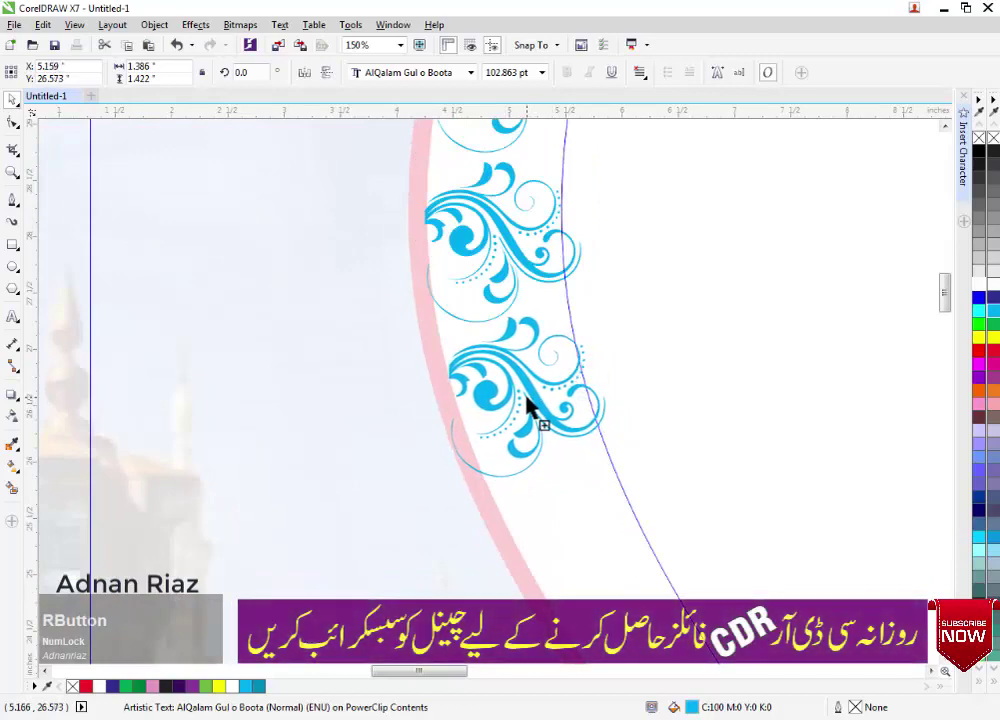
middle_click(667, 476)
Continue the ornament pattern along the strip's diagonal middle section with three more copies.
scroll(602, 323, "down", 1)
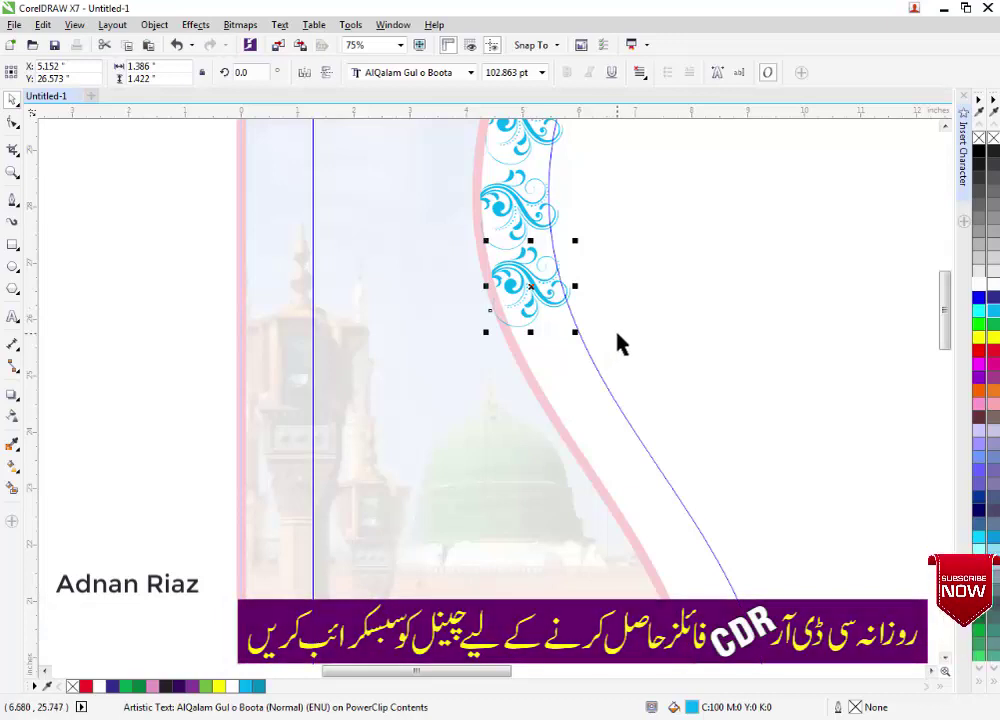
middle_click(598, 353)
left_click_drag(540, 281, 600, 417)
right_click(564, 362)
right_click(601, 422)
middle_click(672, 512)
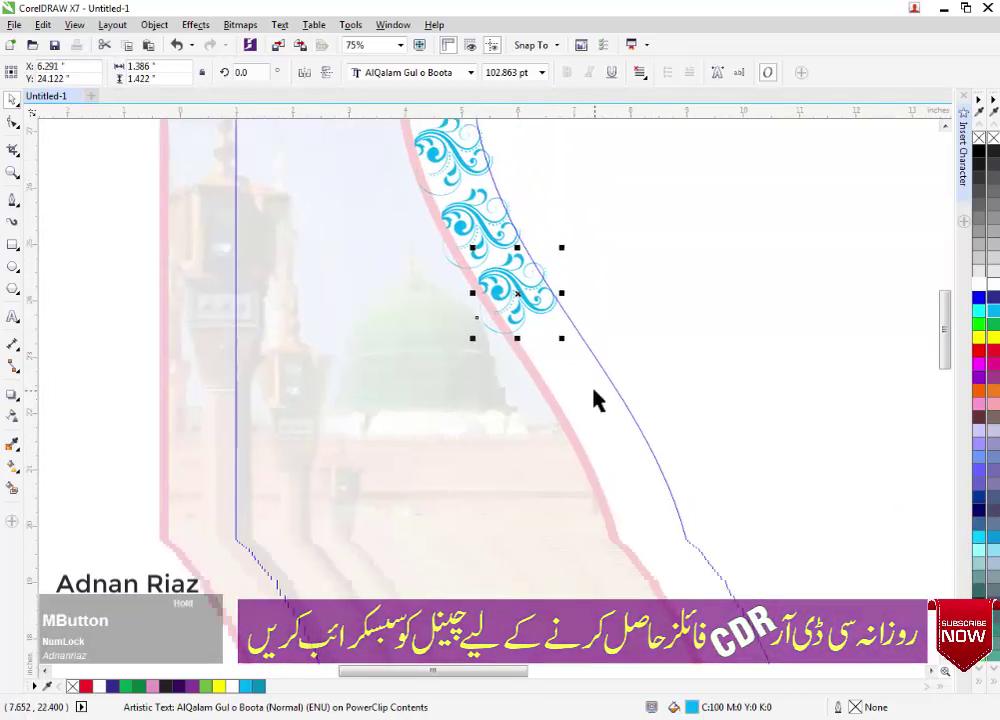
left_click_drag(520, 299, 560, 362)
right_click(557, 363)
middle_click(619, 427)
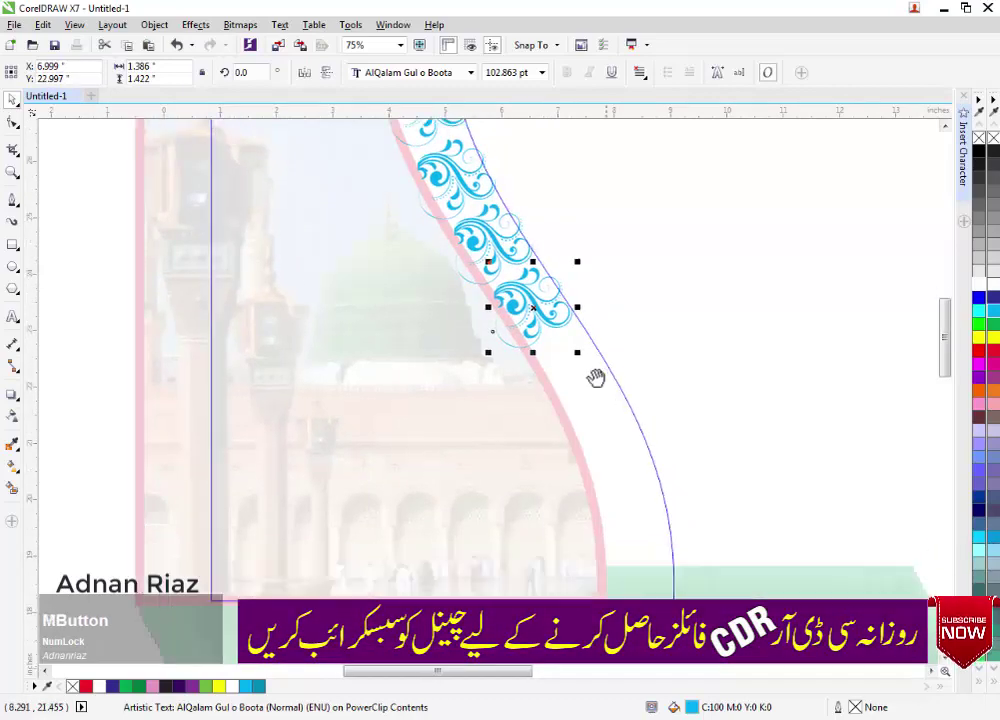
Add four more ornament copies down to the strip's lower end and finish editing the strip's contents.
left_click_drag(500, 236, 623, 527)
right_click(540, 300)
right_click(570, 363)
right_click(590, 435)
right_click(623, 527)
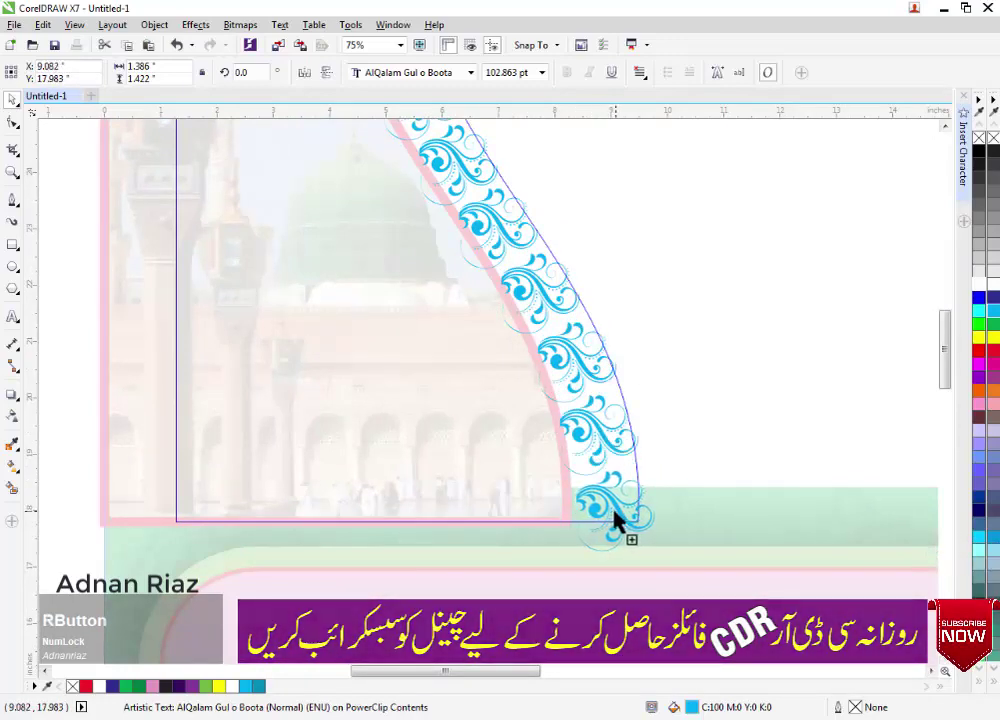
scroll(564, 414, "down", 1)
left_click(484, 496)
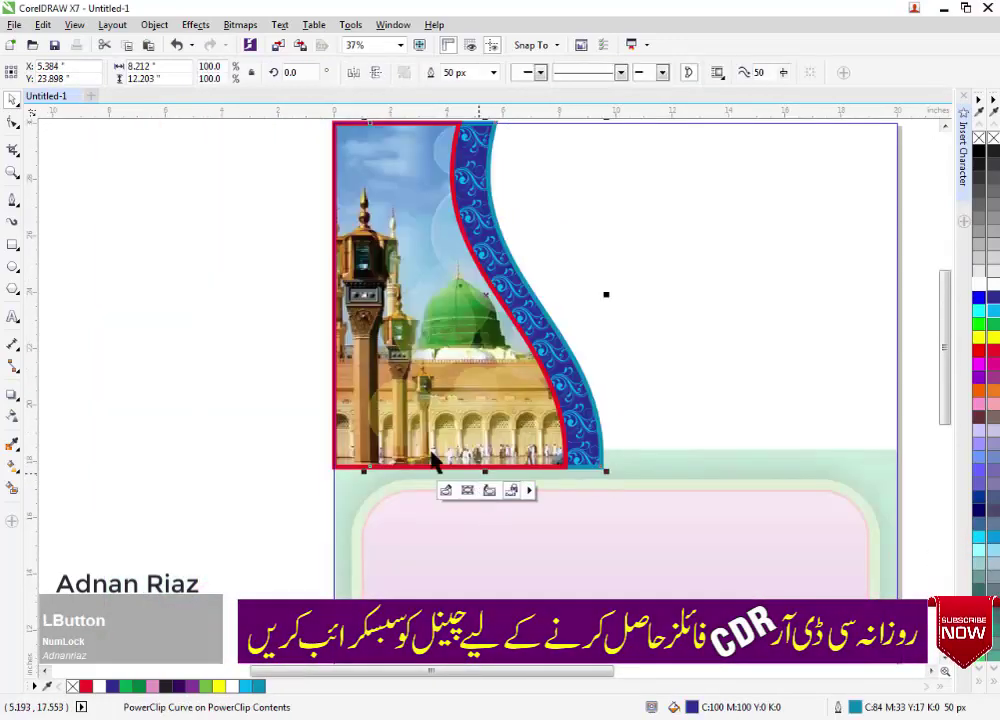
Apply a drop shadow with opacity 90 to the blue curved strip and finish editing the poster's contents.
scroll(426, 302, "down", 2)
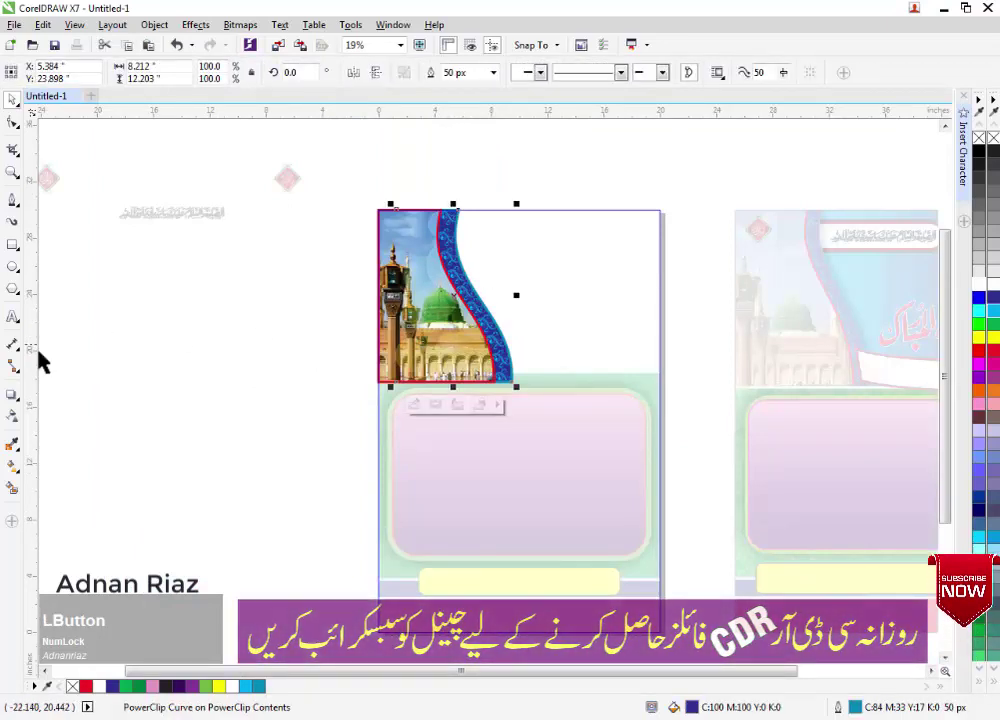
left_click(12, 395)
scroll(407, 298, "up", 2)
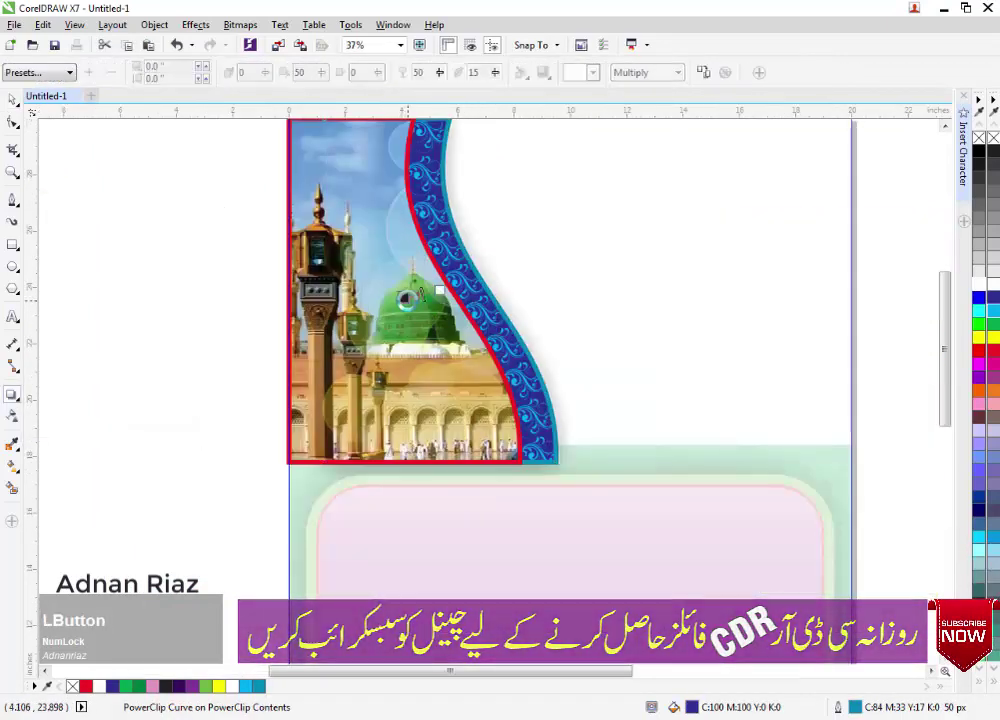
left_click_drag(430, 73, 388, 97)
type("9")
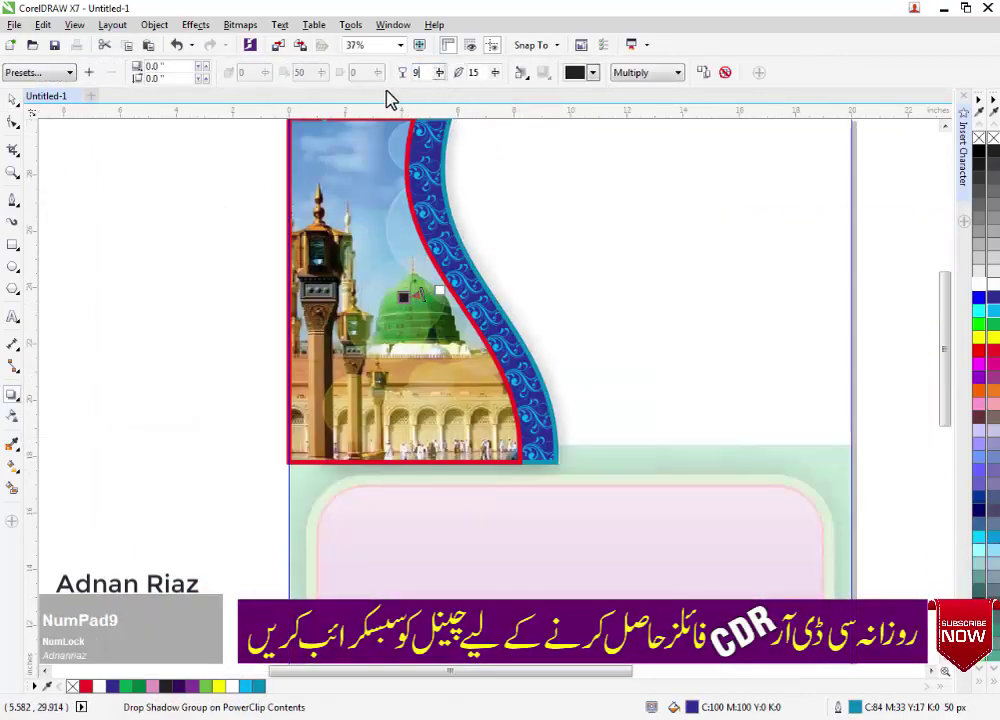
type("0")
key("Return")
scroll(397, 145, "down", 2)
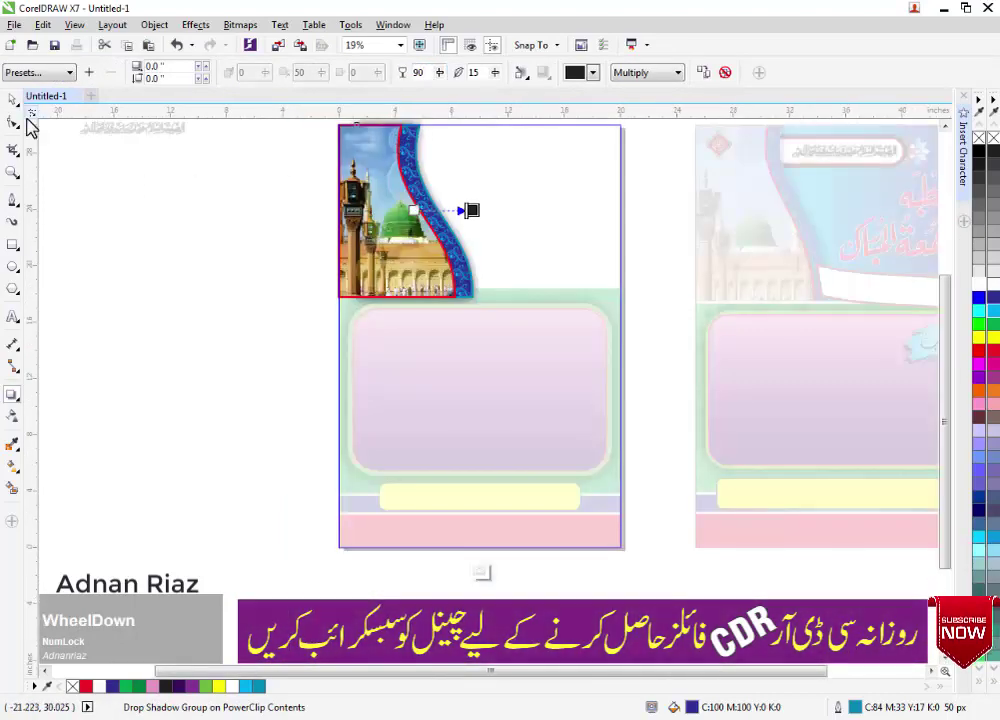
left_click(12, 100)
left_click(431, 314)
left_click_drag(431, 314, 333, 375)
left_click(406, 318)
left_click(281, 372)
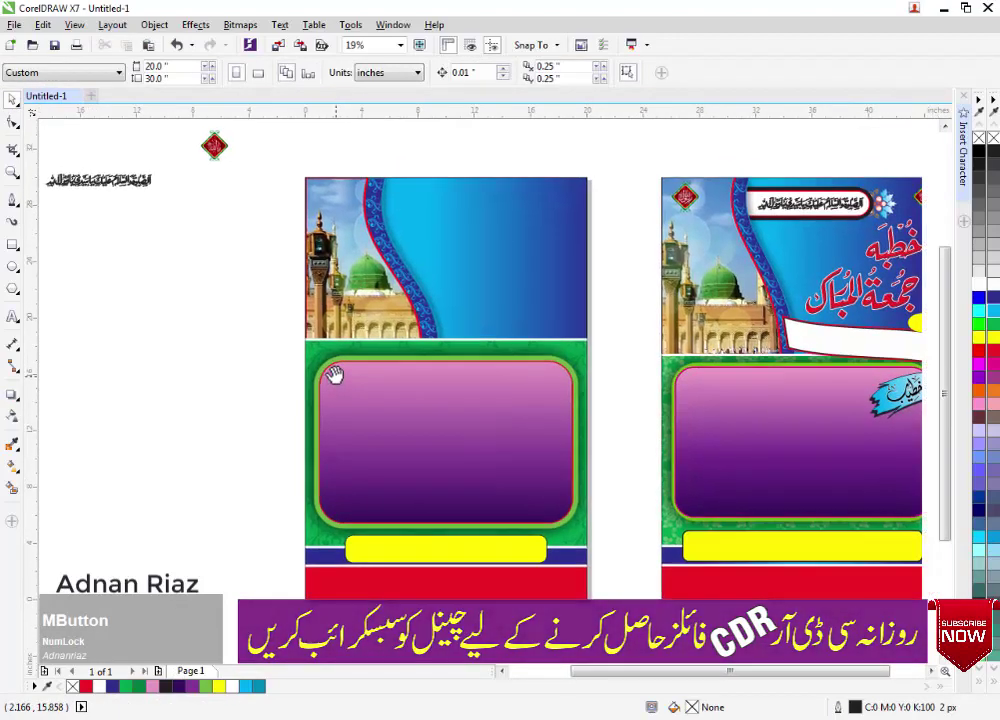
Move the two red diamond emblems into the poster's upper corners and centre the pair horizontally on the poster.
left_click_drag(250, 352, 290, 436)
left_click(253, 239)
left_click_drag(227, 262, 300, 272)
left_click(90, 239, "shift")
left_click_drag(90, 239, 446, 290)
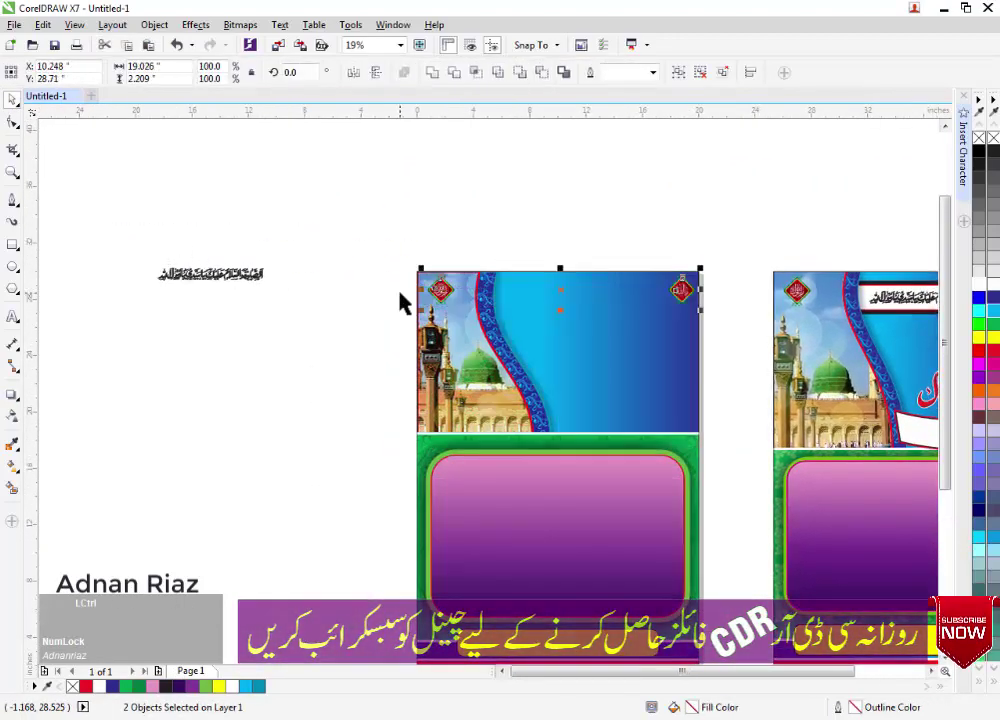
left_click(554, 375)
key("c")
left_click(616, 245)
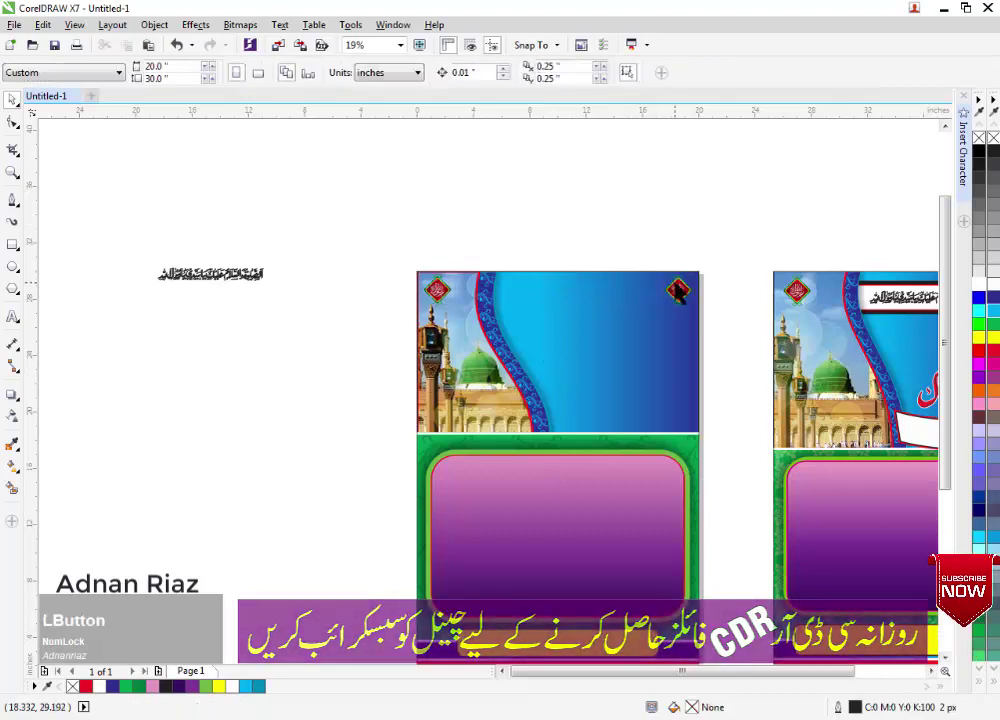
left_click_drag(675, 284, 677, 289)
left_click(637, 244)
Cut the black Arabic calligraphy line from beside the page and open the poster frame's contents for editing.
left_click_drag(281, 321, 247, 245)
left_click(176, 200)
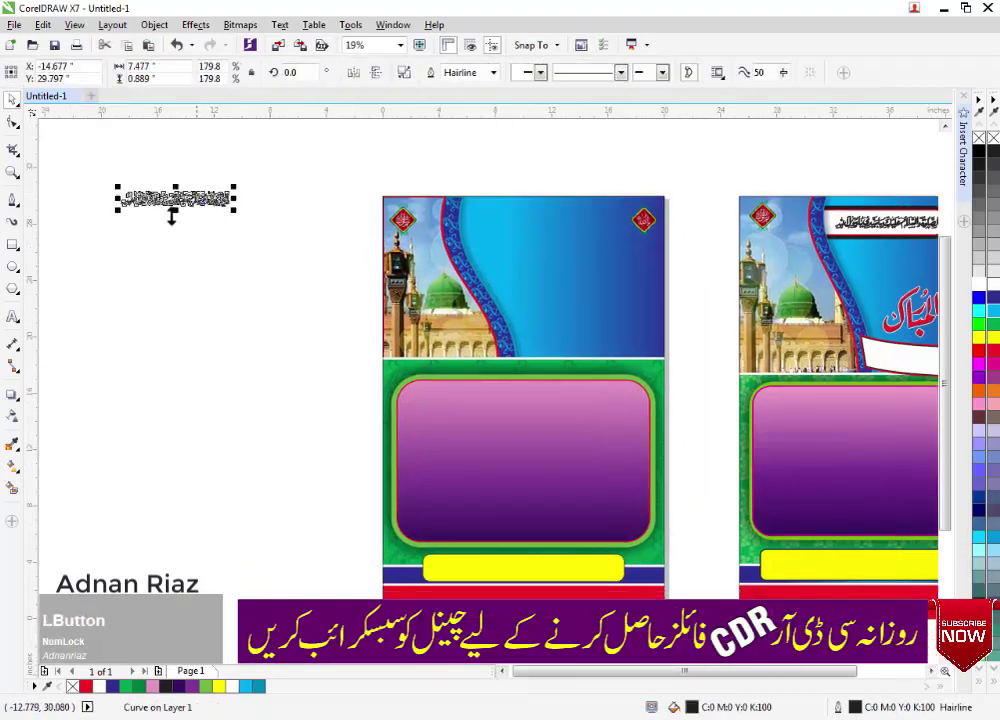
key("ctrl+x")
left_click(472, 445)
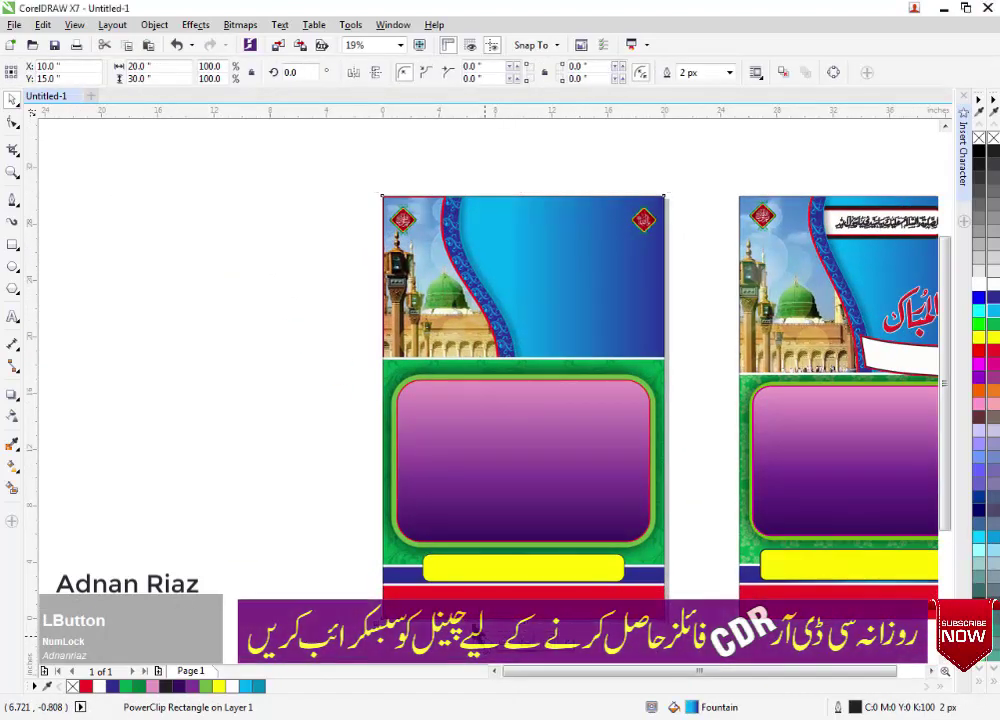
left_click(480, 634)
Draw a banner rectangle about 9.86 by 1.61 inches across the strip's upper end, with its right-hand corners fully rounded.
left_click_drag(501, 296, 421, 303)
scroll(462, 212, "up", 1)
left_click_drag(462, 214, 415, 226)
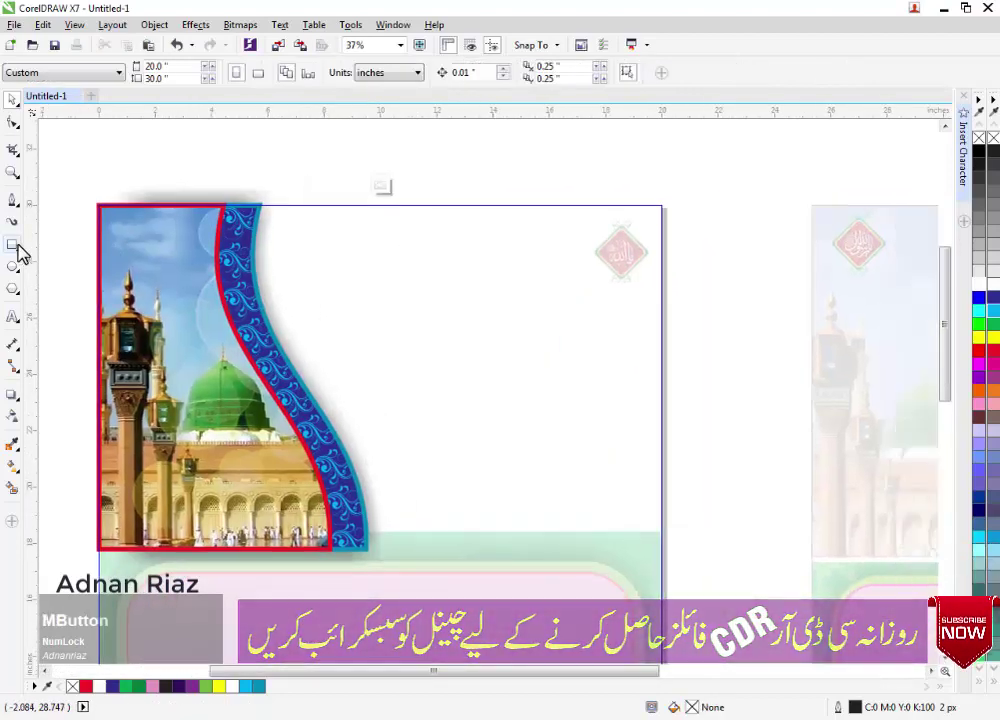
left_click(13, 244)
left_click_drag(232, 228, 507, 272)
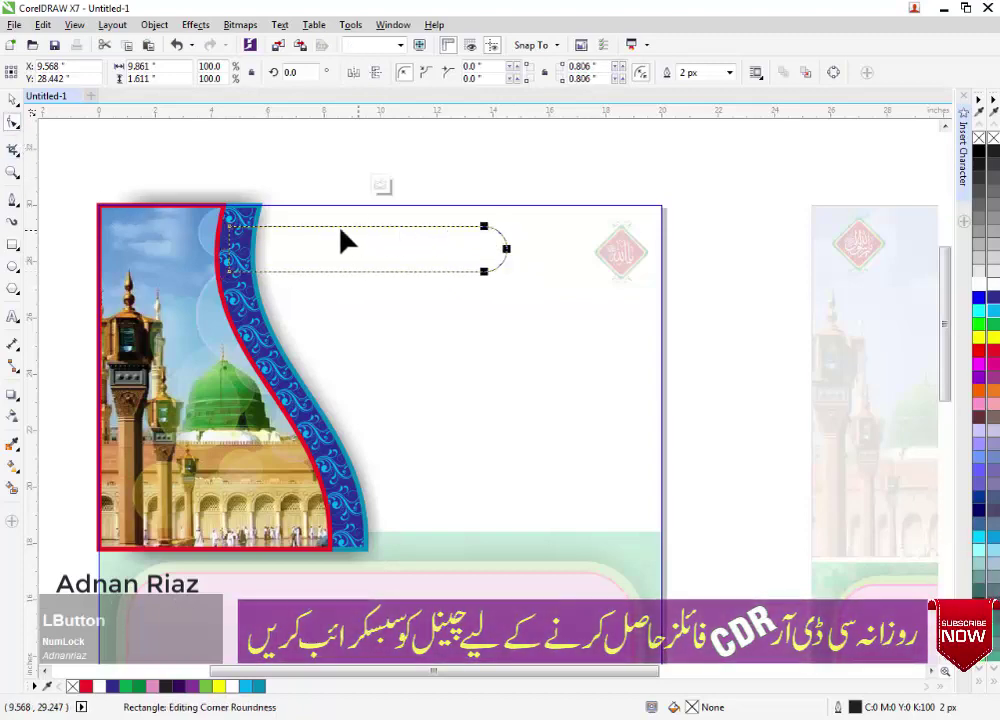
left_click(12, 101)
Fill the banner with white and give it a red outline 25 px wide.
left_click_drag(696, 332, 554, 328)
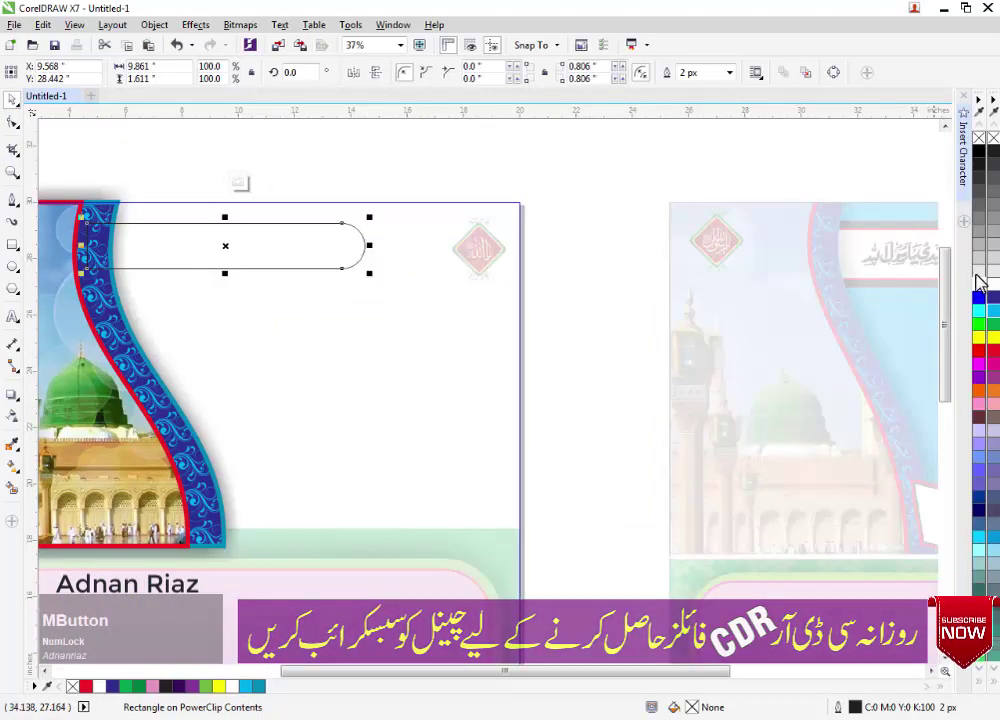
left_click(992, 289)
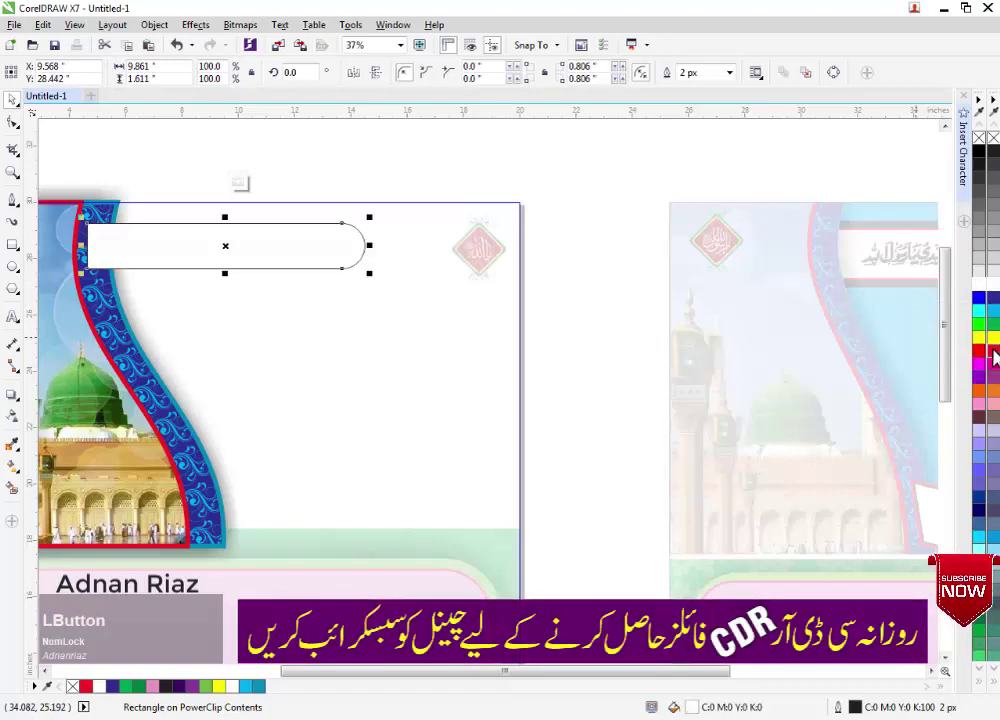
left_click(729, 72)
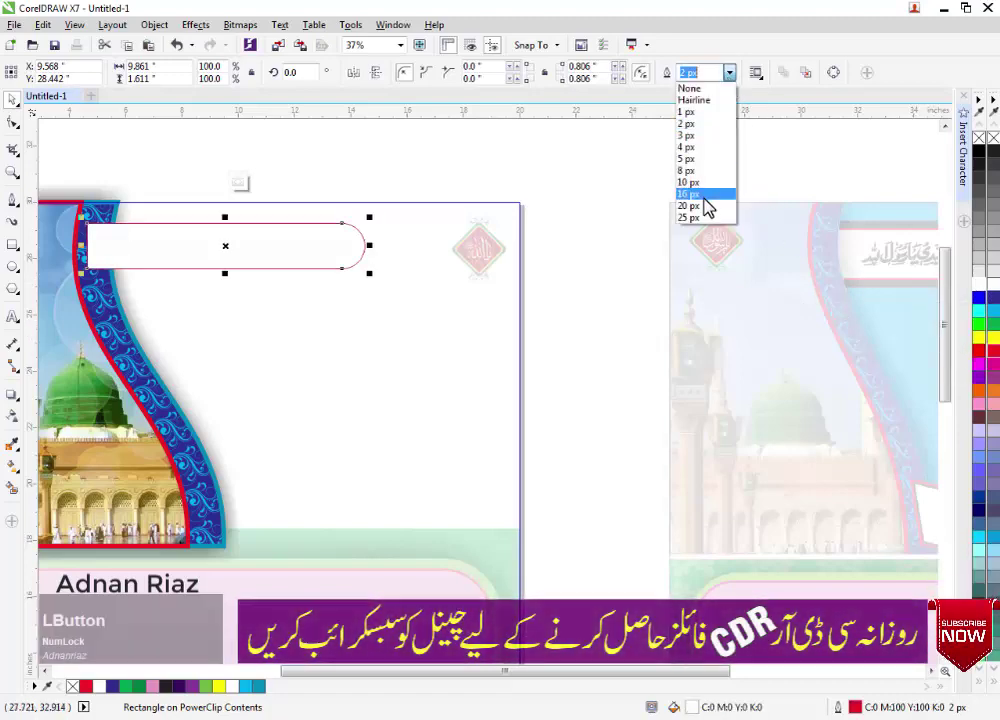
left_click(710, 205)
scroll(600, 235, "left", 3)
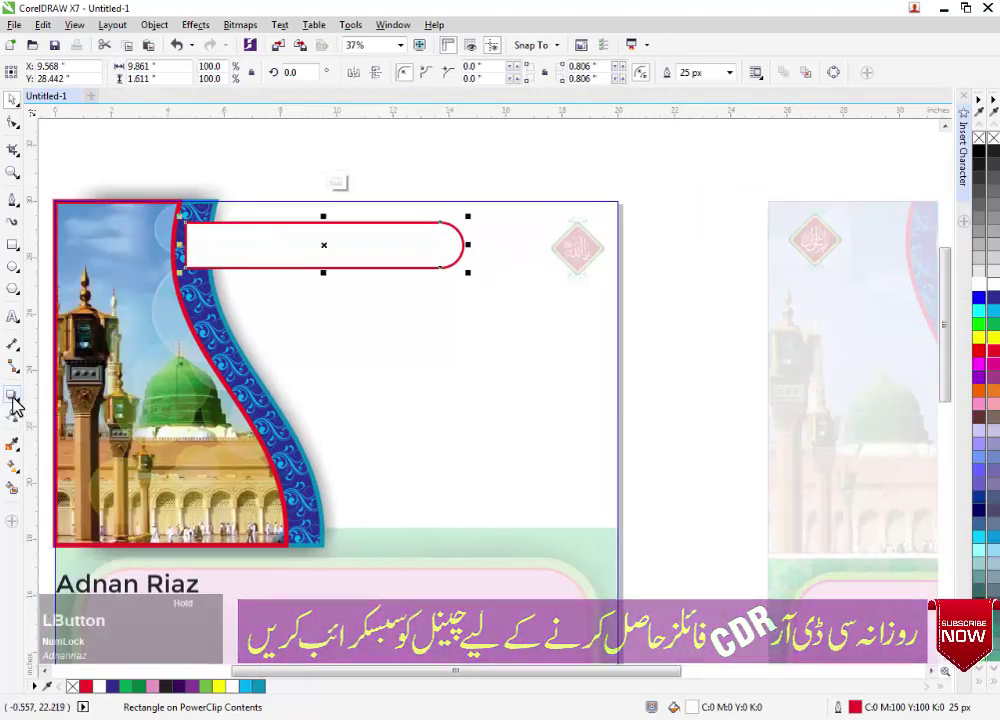
Add a one-step black outside contour of about 0.222 inches around the banner.
left_click(13, 397)
left_click_drag(442, 222, 350, 271)
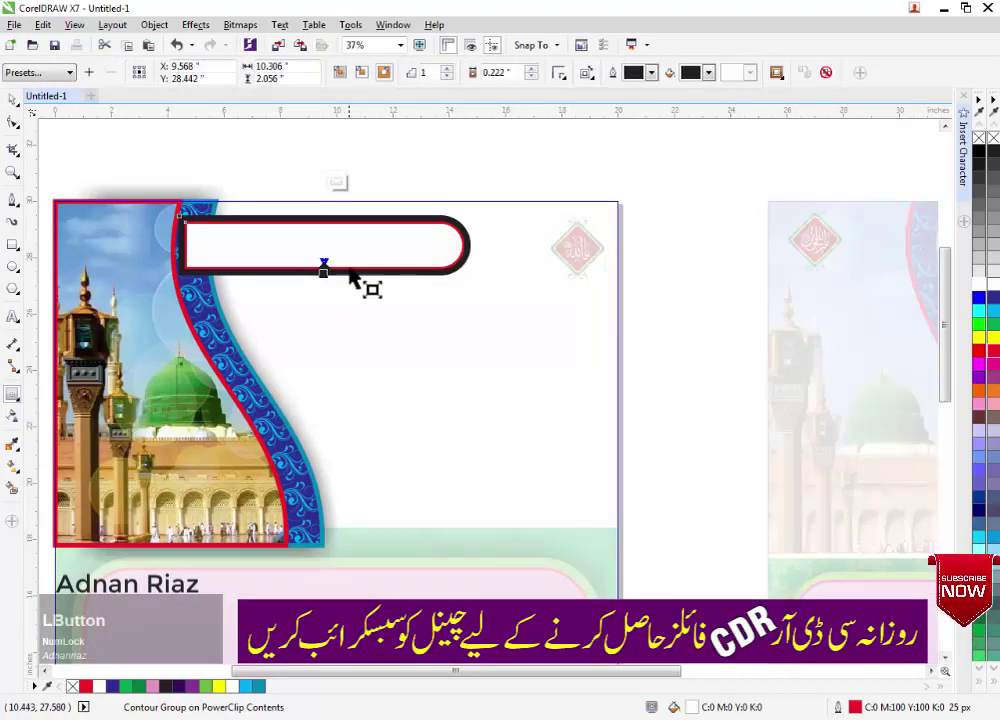
left_click(12, 99)
Break the banner's contour apart, group both shapes and send the group behind the curved blue strip.
left_click(234, 256)
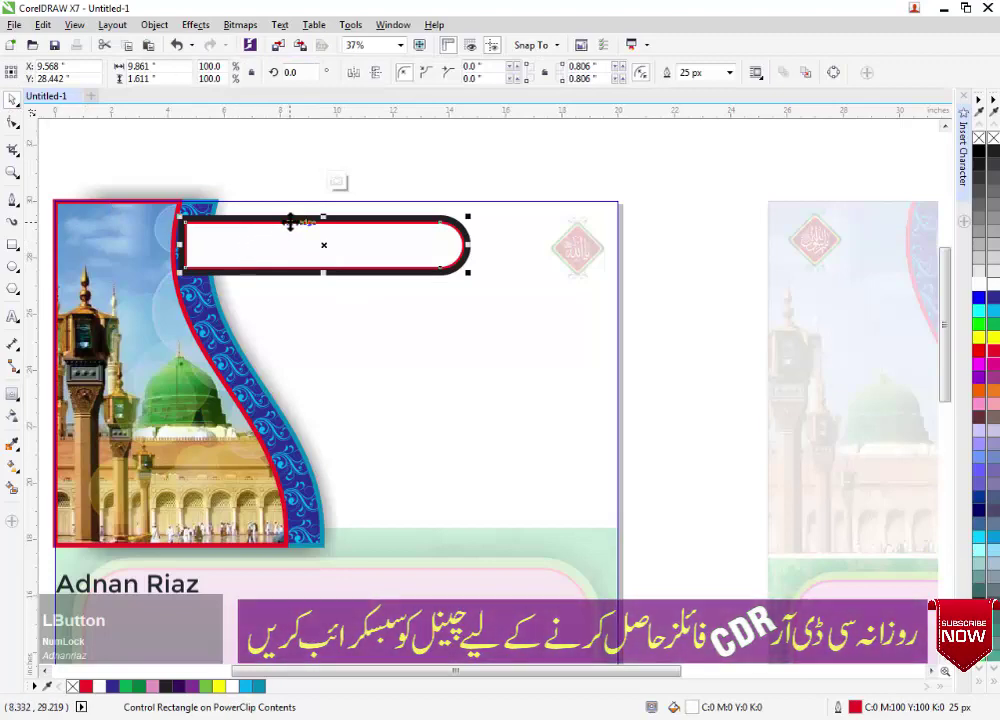
left_click(268, 220)
key("ctrl+k")
left_click(271, 187)
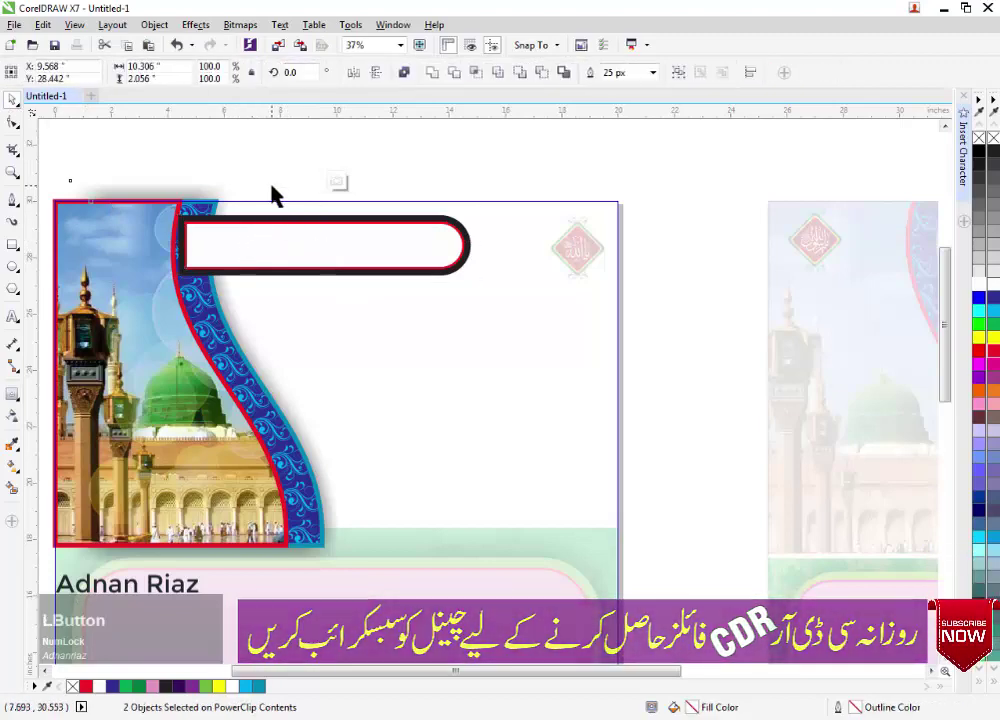
left_click_drag(167, 163, 484, 289)
key("ctrl+g")
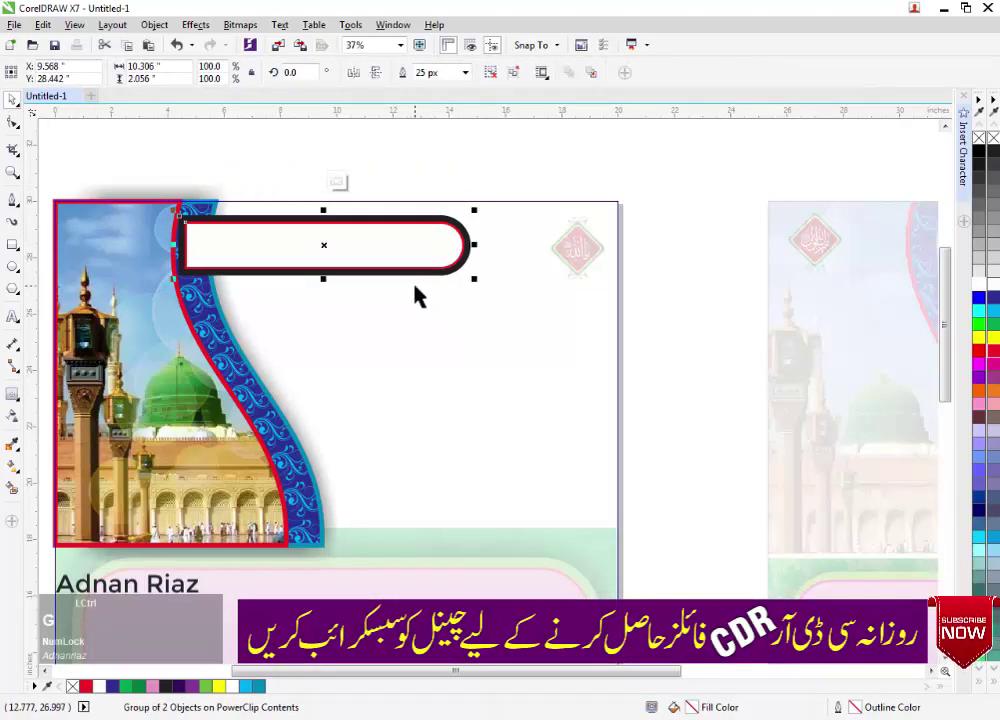
key("ctrl+Page_Down")
Paste the Arabic calligraphy line into the poster's contents and move it inside the white banner.
key("ctrl+v")
scroll(415, 290, "down", 1)
middle_click(415, 290)
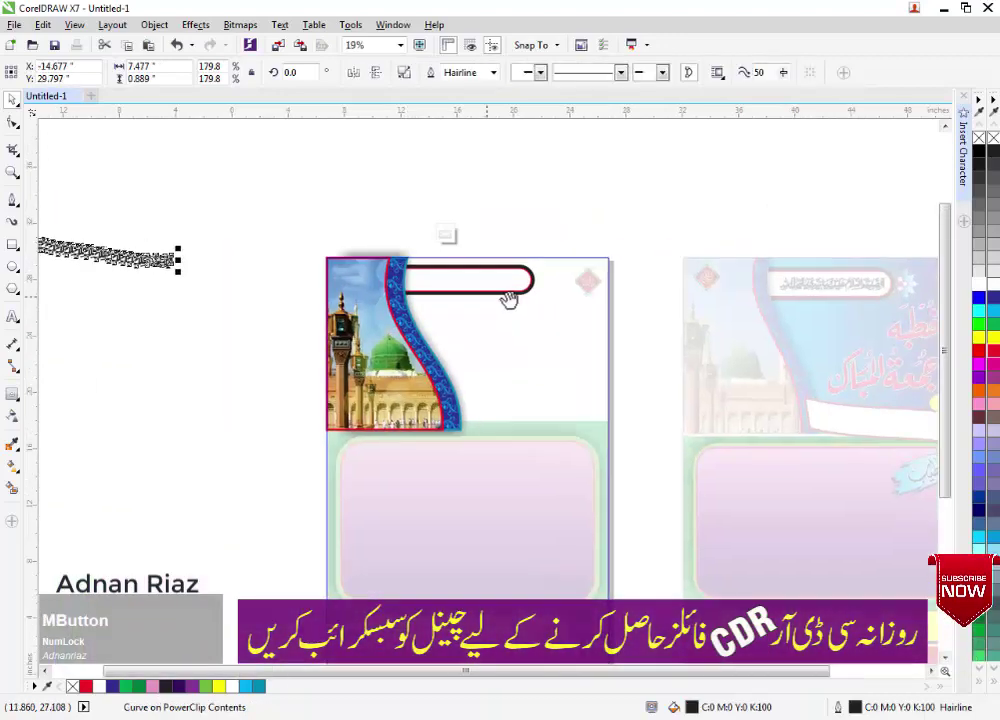
left_click_drag(152, 262, 391, 299)
left_click_drag(499, 283, 499, 282)
scroll(511, 285, "up", 1)
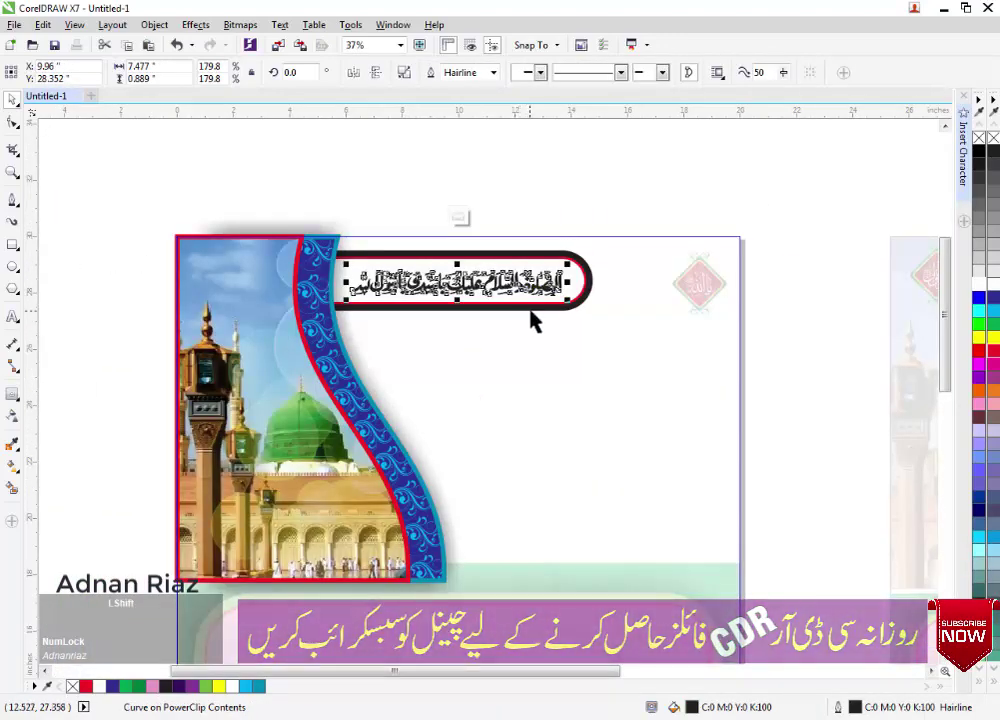
Align the calligraphy with the banner group horizontally and vertically, and finish editing the poster's contents.
left_click(531, 307, "shift")
key("c")
key("e")
left_click(531, 282)
left_click_drag(557, 262, 498, 203)
left_click(562, 199)
middle_click(514, 287)
left_click(459, 199)
scroll(459, 281, "down", 1)
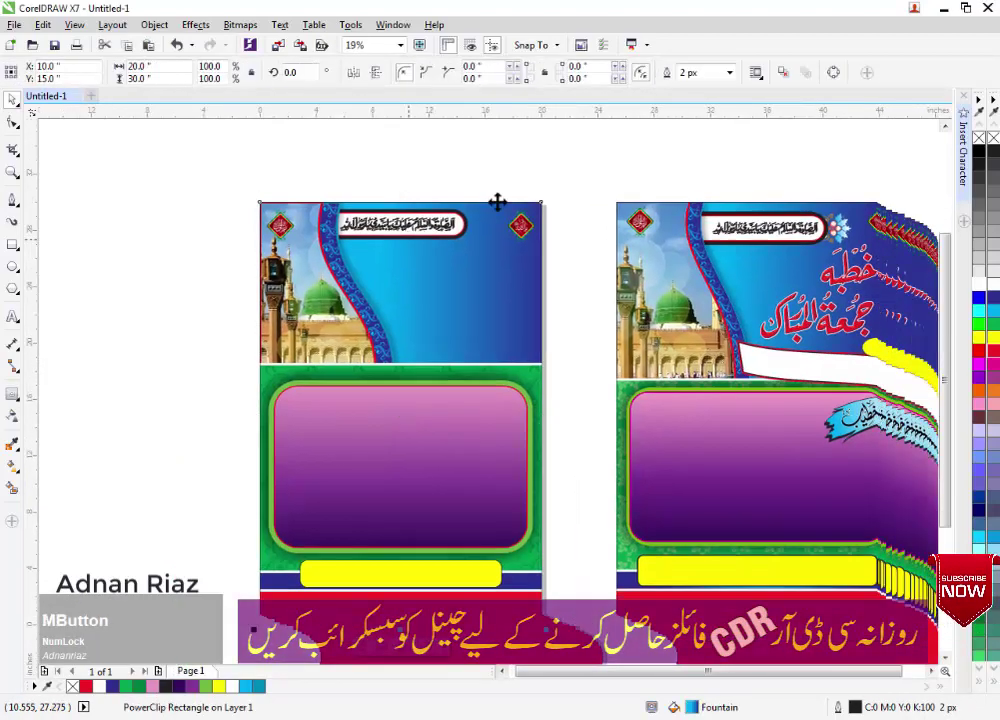
left_click(580, 198)
Copy the floral ornament at the banner's end from inside the reference poster and paste it onto the page.
left_click(845, 227)
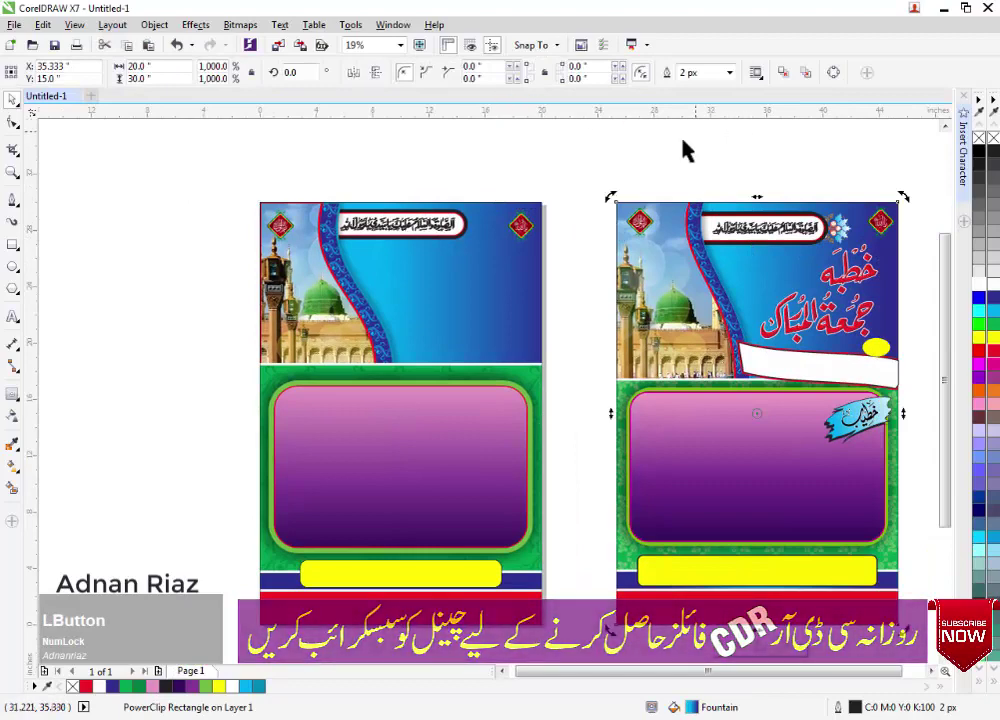
scroll(686, 148, "down", 1)
left_click_drag(691, 150, 653, 143)
left_click(660, 144)
left_click(725, 192)
left_click(649, 402)
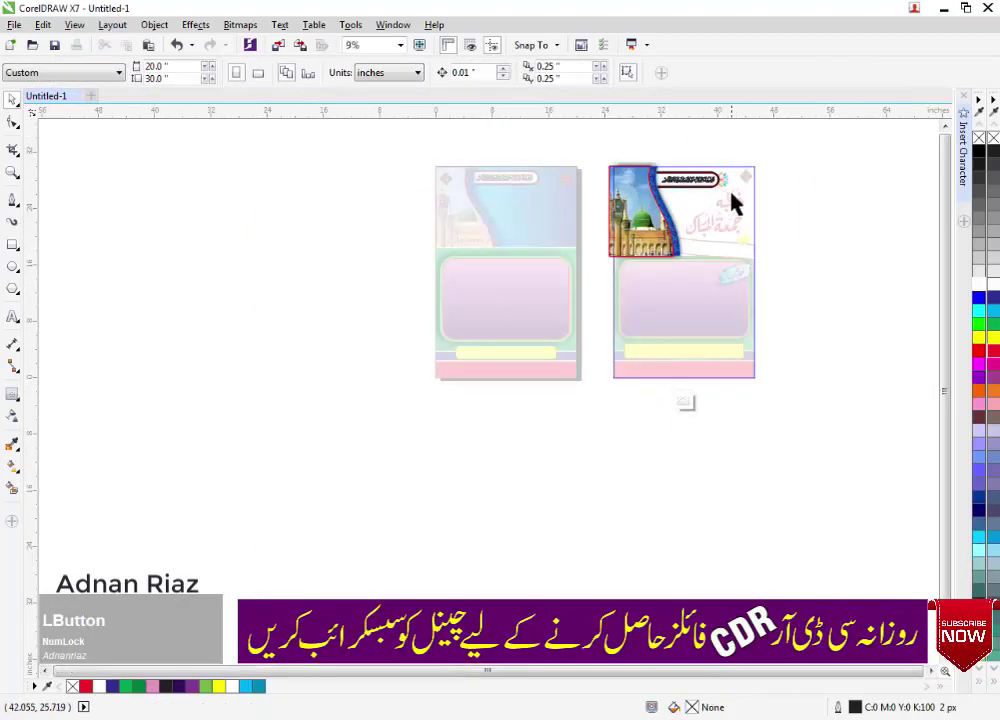
left_click(730, 191)
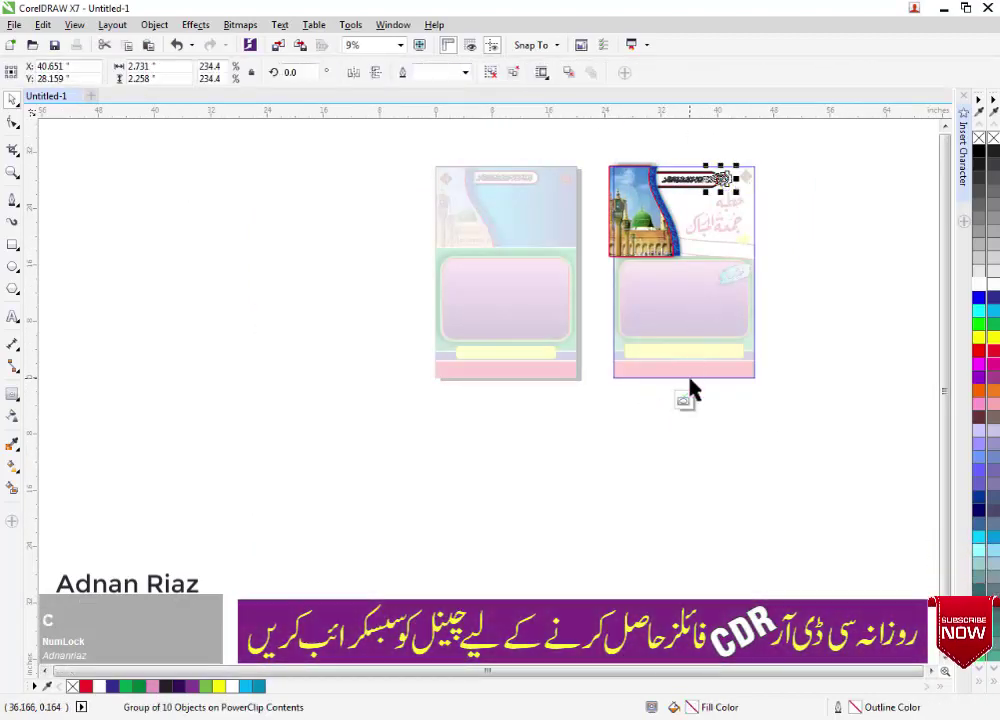
left_click(683, 400)
key("ctrl+v")
left_click_drag(606, 291, 716, 369)
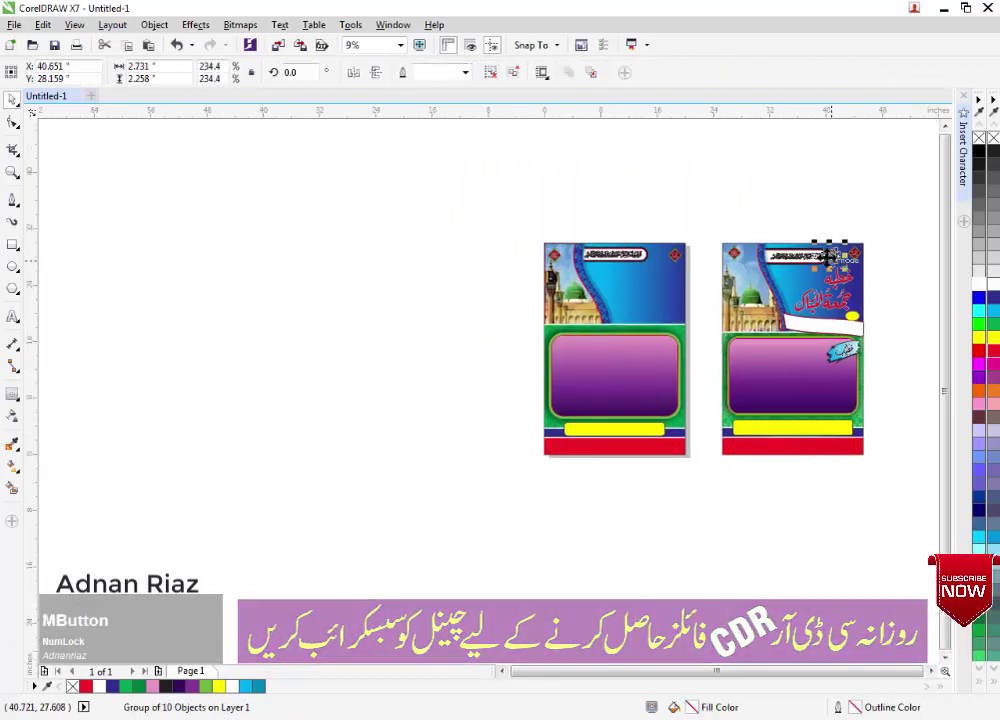
Move the pasted floral ornament onto the rounded end of the new poster's banner.
left_click(616, 297)
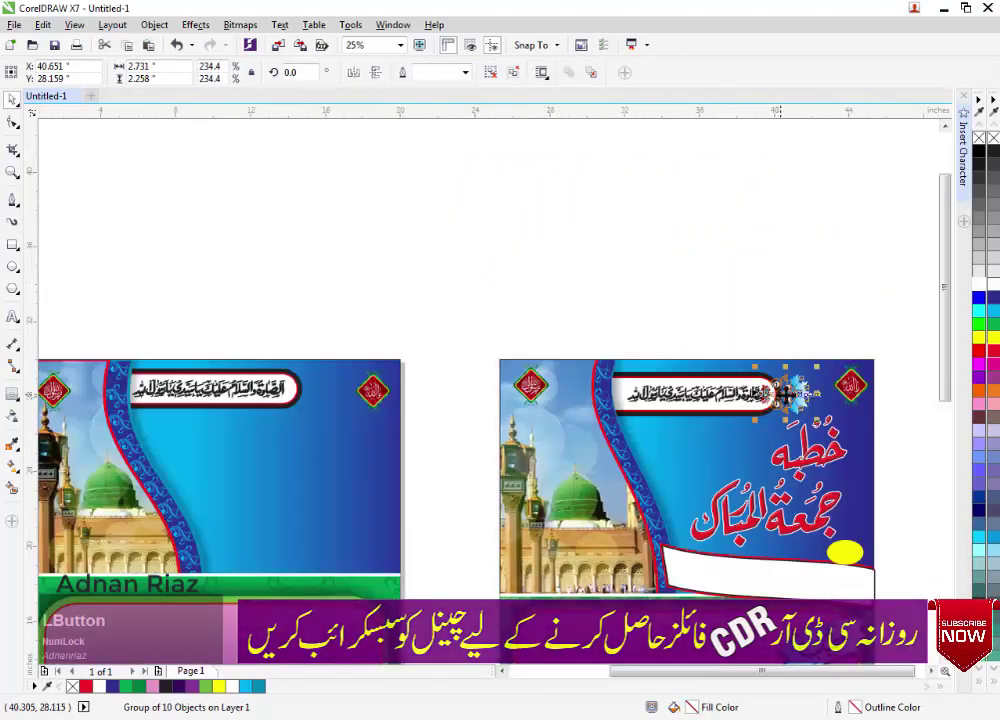
left_click_drag(785, 394, 312, 395)
left_click_drag(293, 453, 441, 302)
Within the poster's contents, align the ornament vertically with the banner and place it behind the banner's rounded end.
left_click(424, 290)
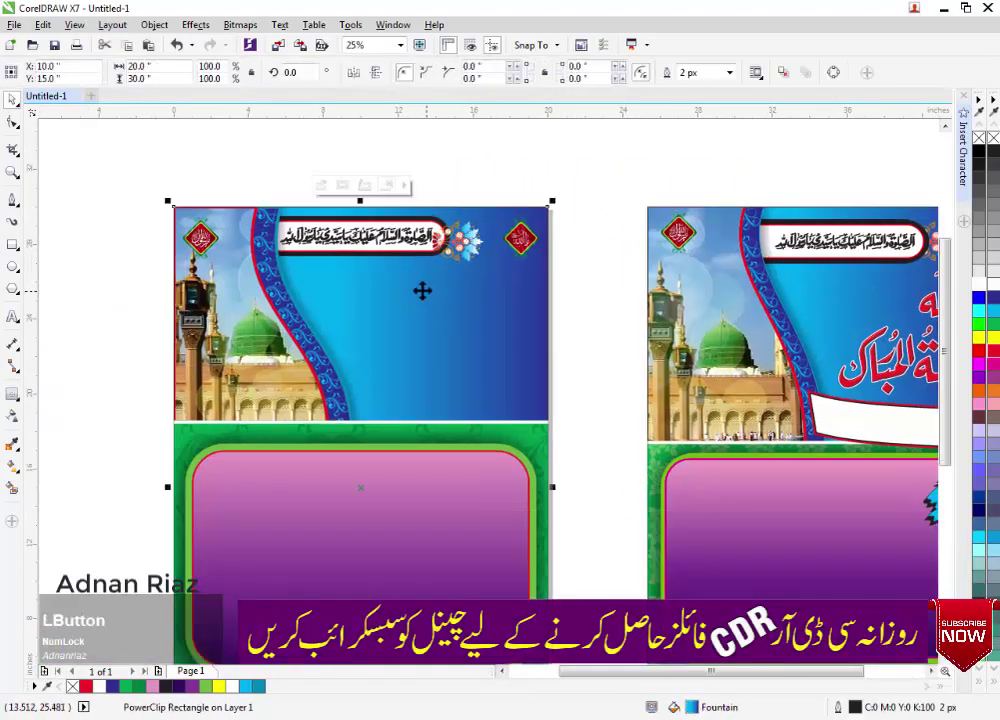
left_click(320, 186)
scroll(460, 240, "up", 2)
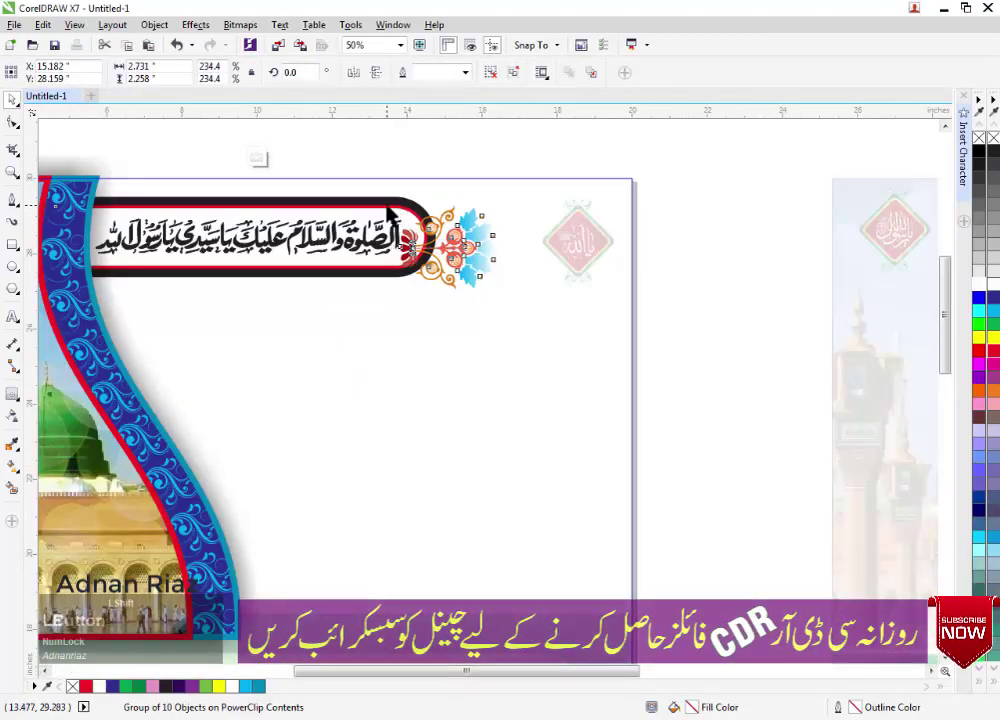
left_click(446, 205)
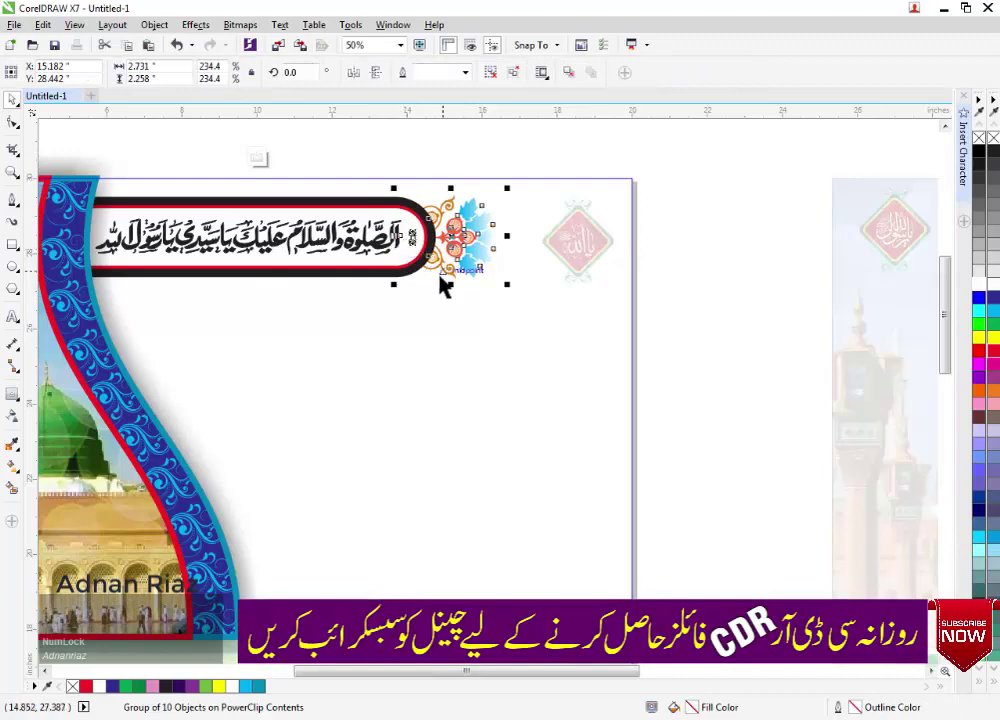
left_click(255, 160)
scroll(548, 172, "down", 1)
left_click(610, 249)
key("F4")
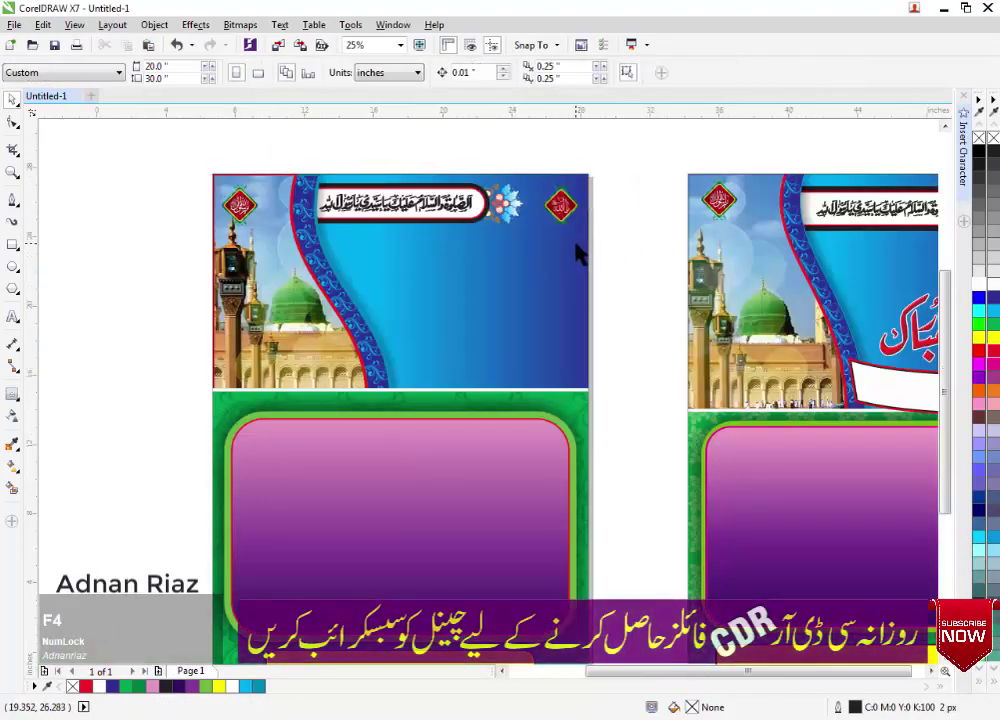
Trace the reference poster's blue brush-stroke badge with the Freehand tool as a closed outline about 4.8 by 3.2 inches.
left_click_drag(411, 393, 473, 364)
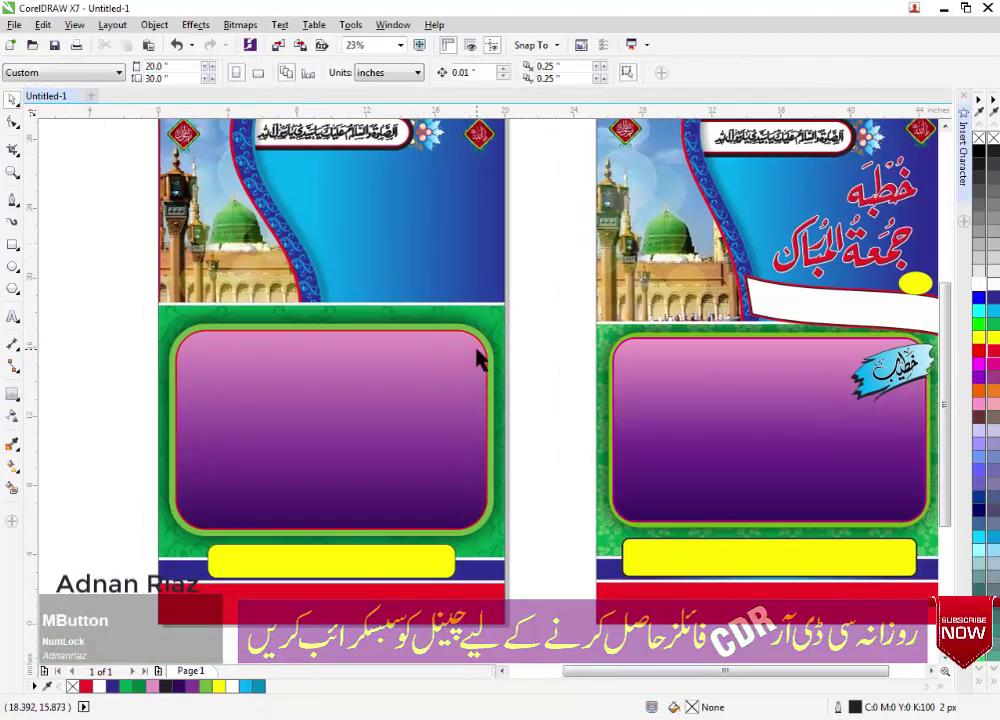
scroll(480, 360, "up", 2)
middle_click(118, 324)
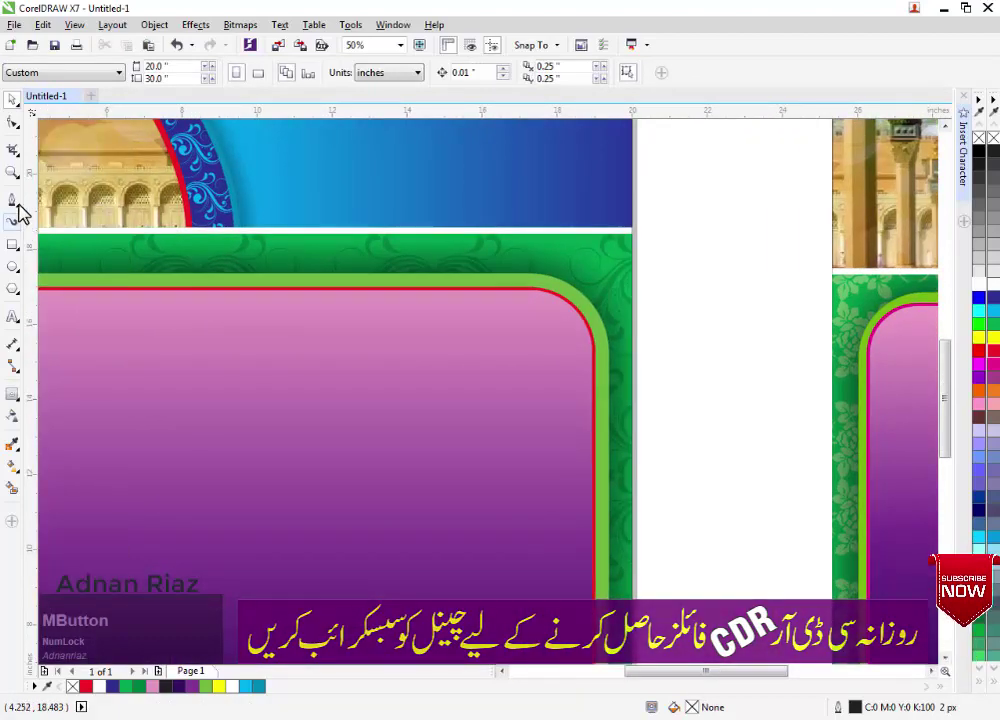
left_click(20, 210)
left_click(55, 199)
left_click_drag(623, 370, 223, 348)
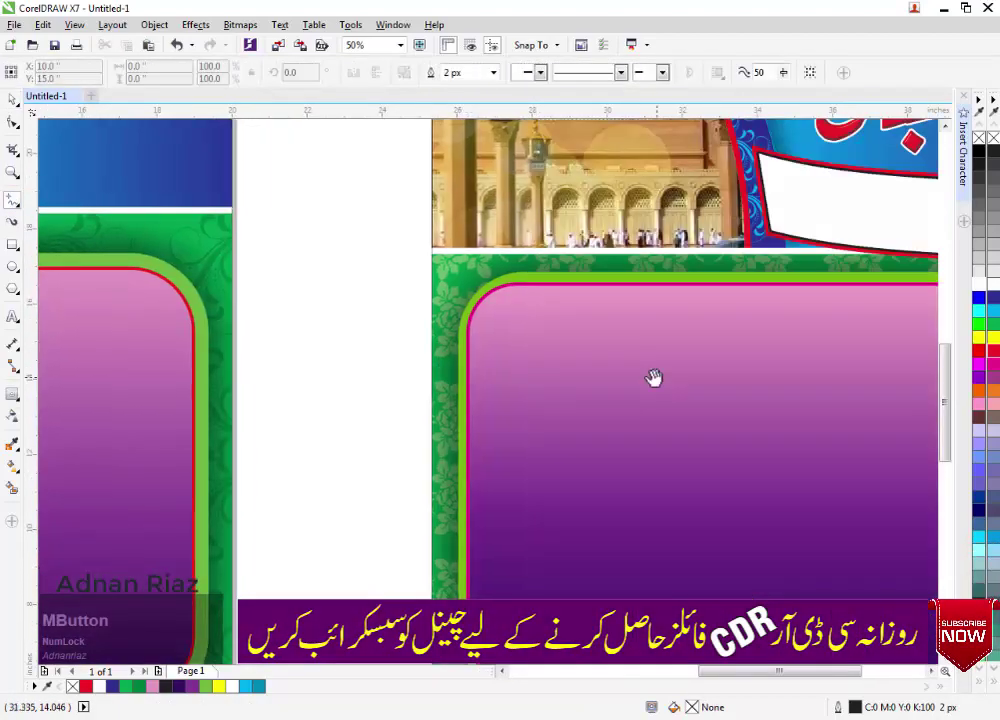
left_click_drag(654, 379, 286, 377)
left_click_drag(617, 384, 543, 383)
scroll(664, 380, "up", 1)
left_click_drag(643, 370, 571, 378)
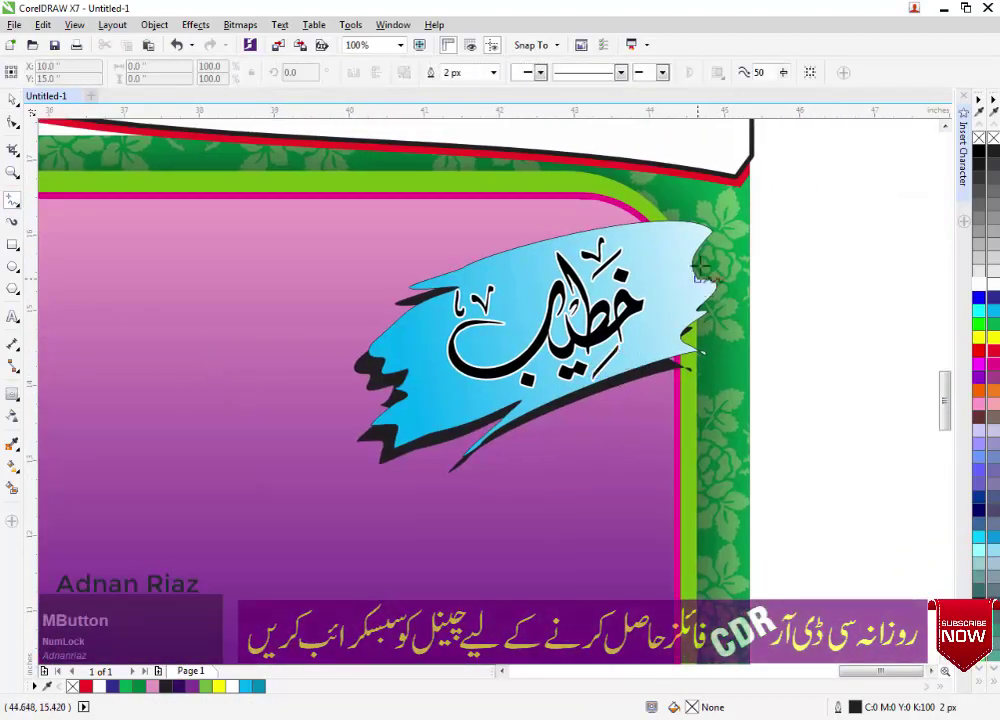
left_click_drag(450, 268, 397, 313)
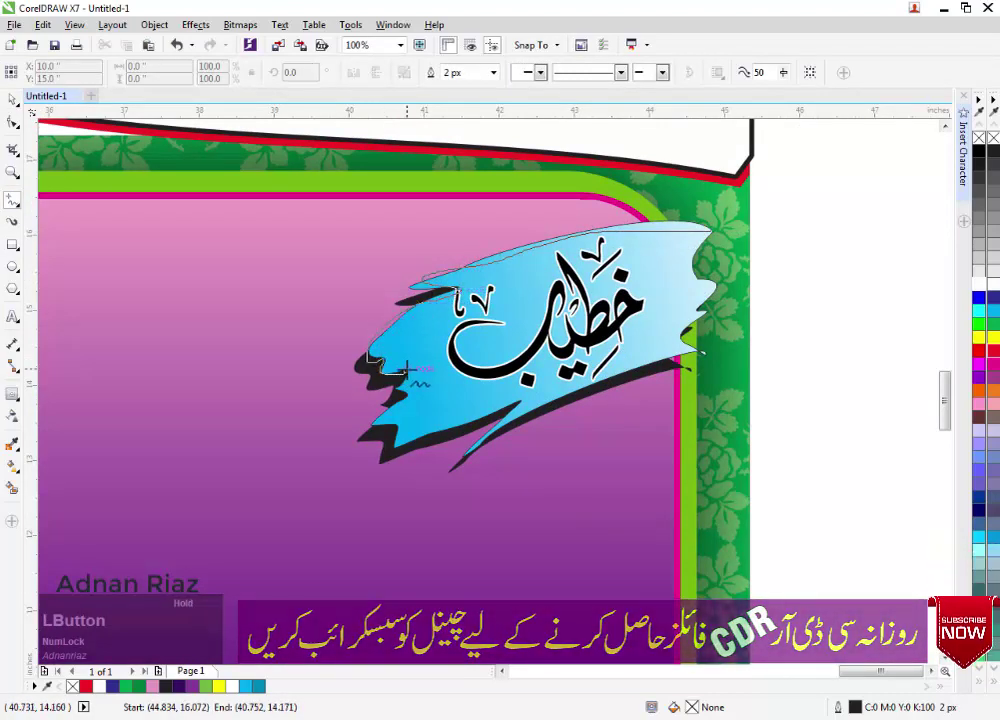
left_click_drag(523, 418, 716, 345)
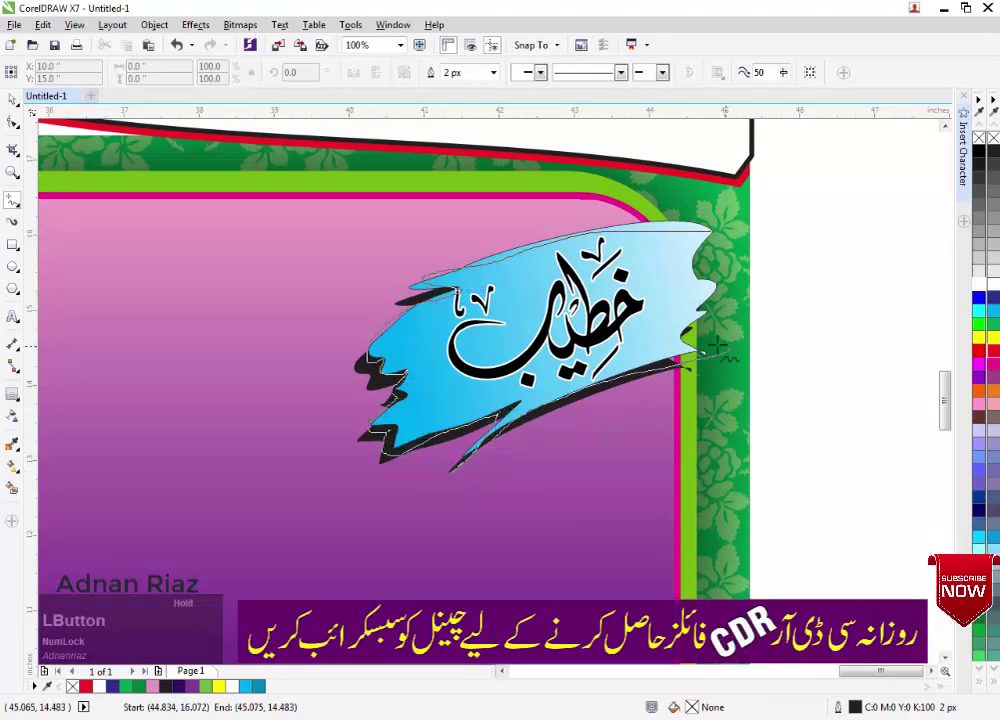
left_click_drag(709, 232, 712, 229)
scroll(742, 267, "down", 2)
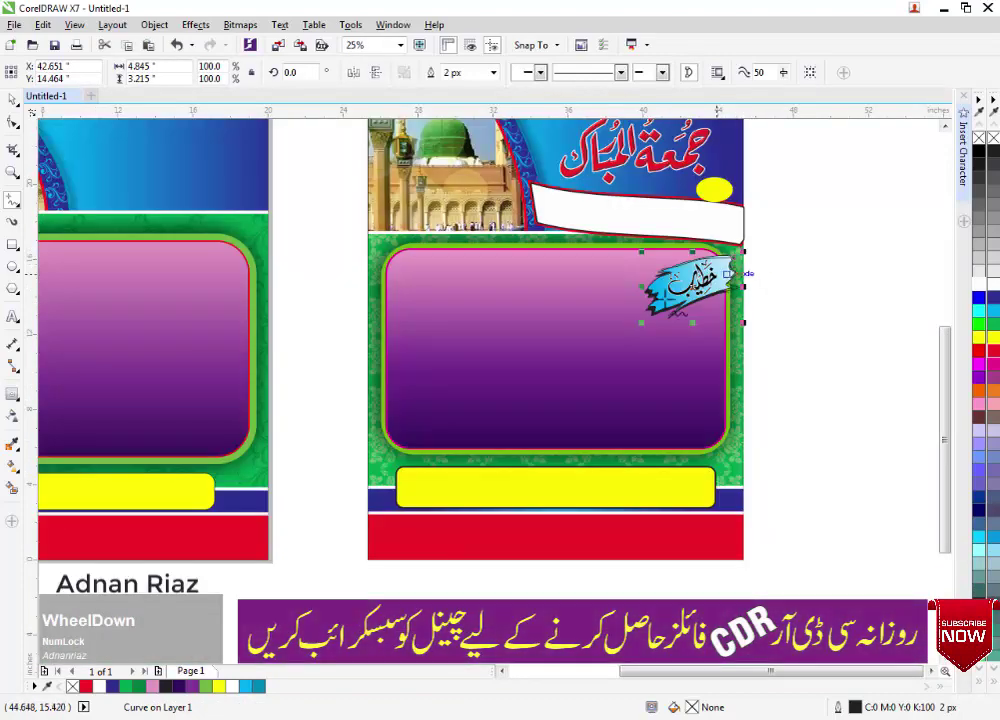
Move the traced brush-stroke outline onto the upper-right corner of the new poster's purple panel.
left_click_drag(423, 346, 567, 375)
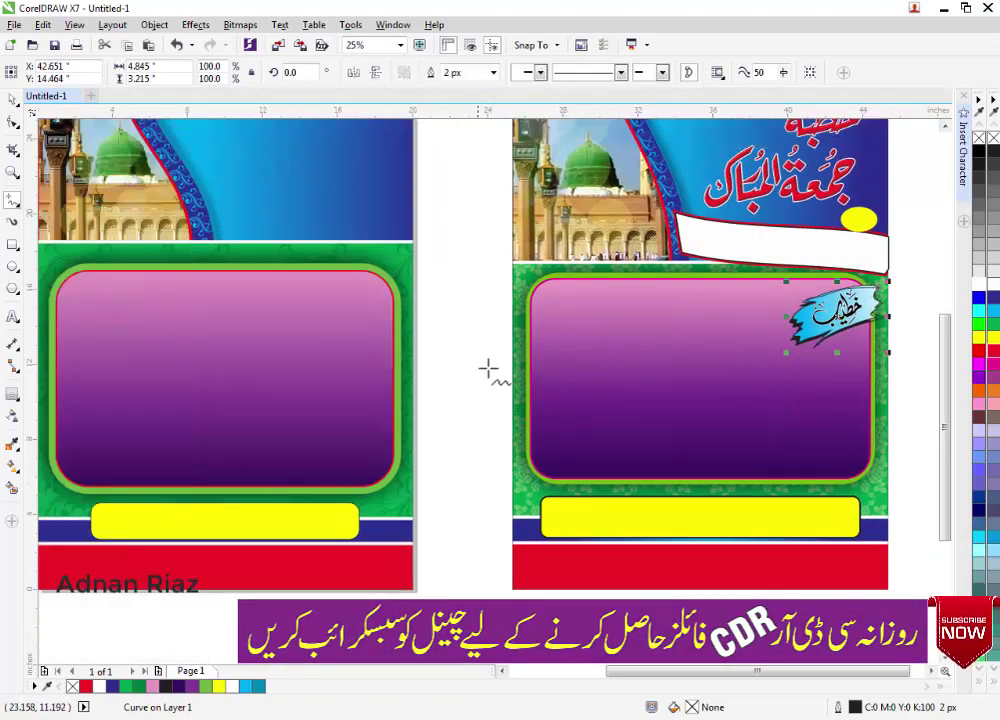
scroll(488, 368, "down", 1)
middle_click(87, 143)
left_click(160, 250)
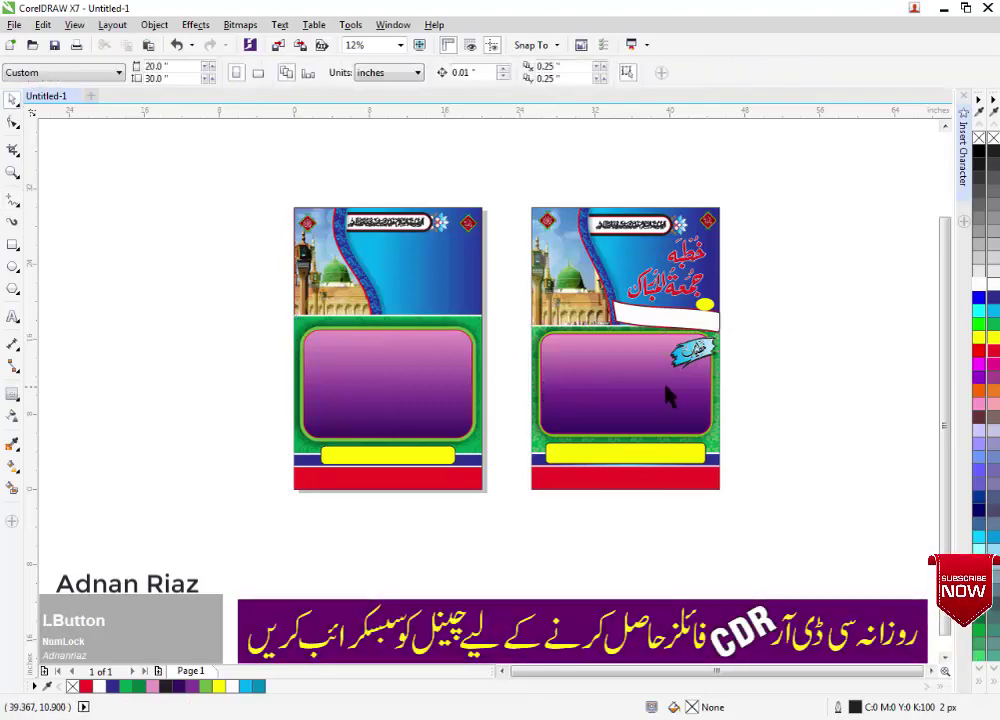
left_click_drag(696, 352, 466, 347)
left_click(793, 380)
scroll(690, 356, "up", 1)
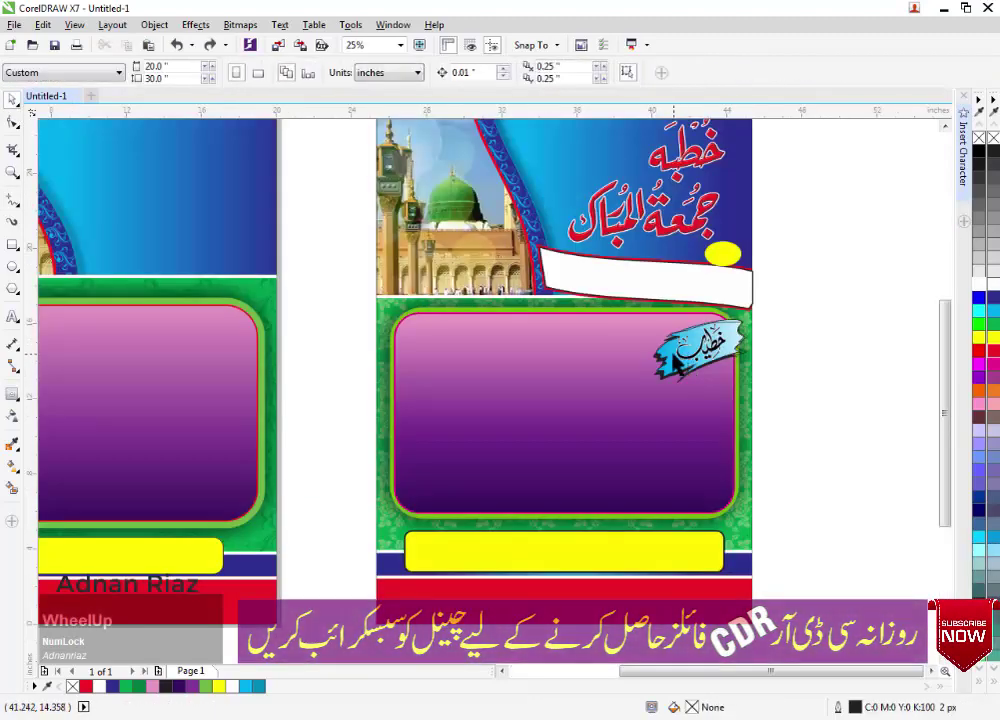
mouse_move(661, 343)
left_mouse_down()
mouse_move(373, 348)
mouse_move(194, 335)
left_mouse_up()
middle_click(217, 335)
scroll(458, 344, "up", 1)
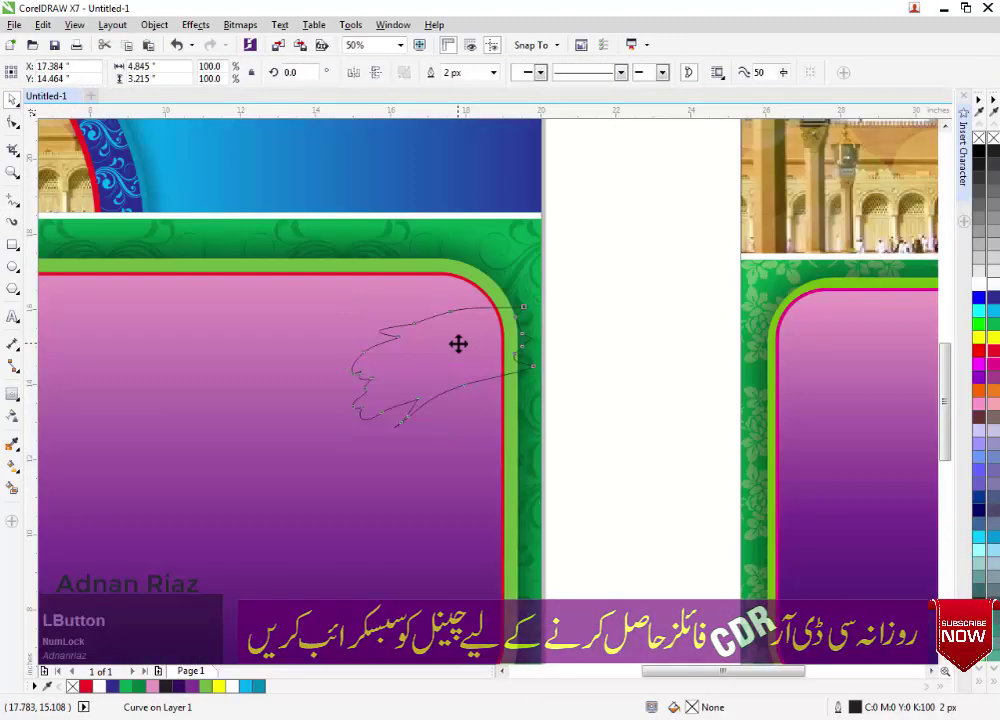
Smooth the brush-stroke outline by removing surplus nodes and bending its upper edge.
double_click(458, 344)
scroll(456, 339, "up", 1)
left_click(446, 280)
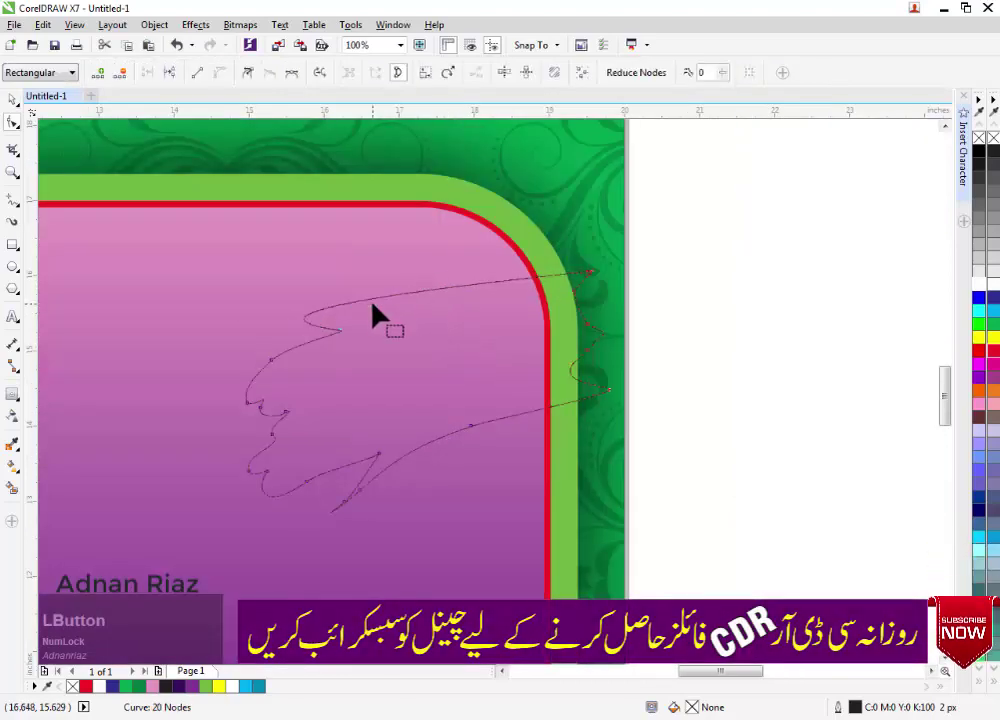
left_click_drag(453, 292, 453, 285)
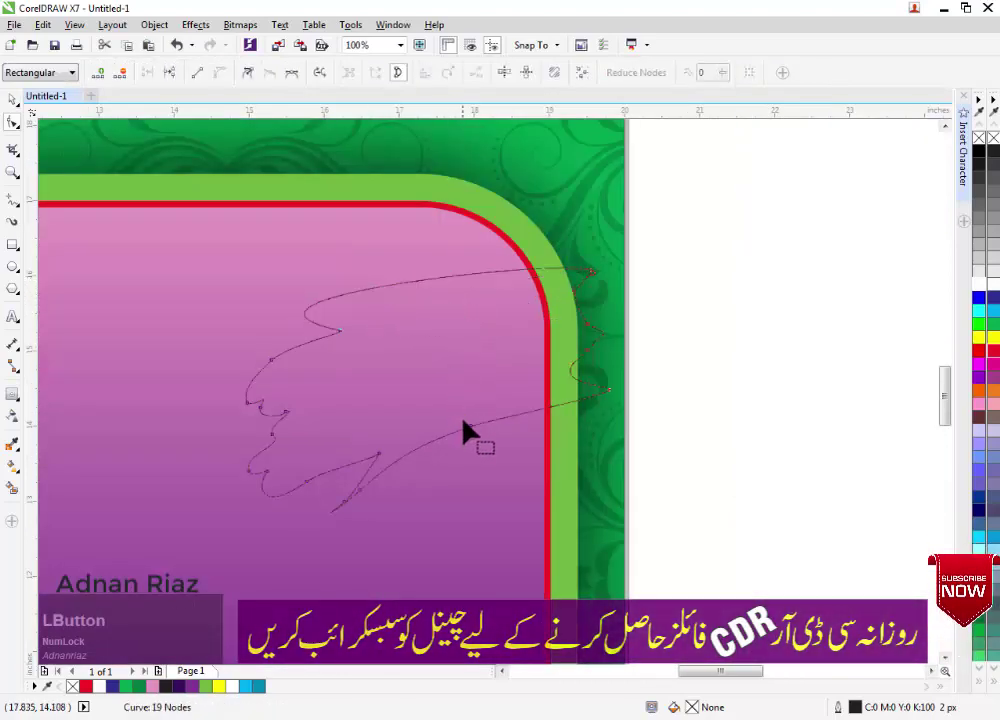
scroll(471, 437, "down", 1)
scroll(483, 402, "down", 1)
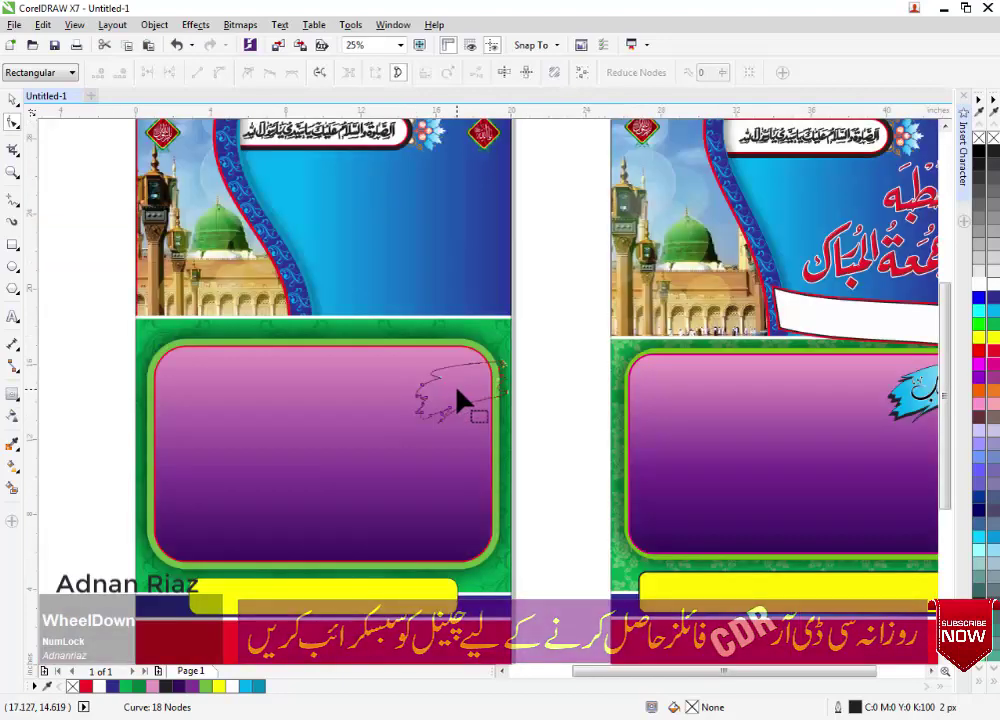
Fill the brush stroke cyan, make a slightly offset black copy, and place the copy behind it as a shadow.
left_click(12, 98)
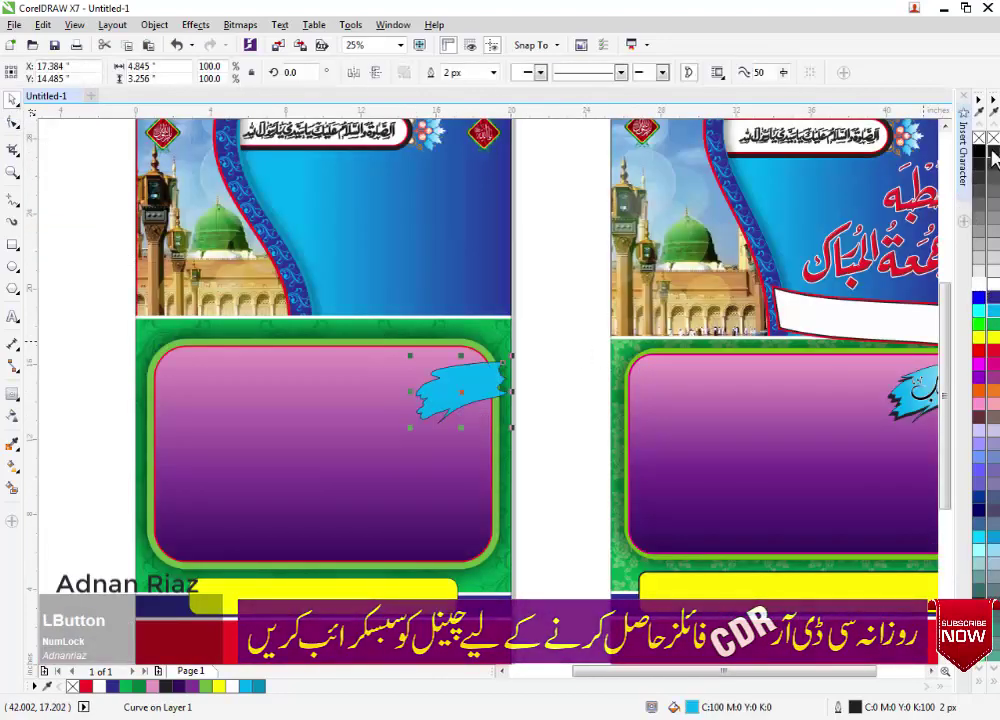
left_click(547, 402)
scroll(494, 403, "up", 1)
left_click_drag(484, 375, 596, 341)
scroll(583, 350, "up", 1)
left_click(990, 151)
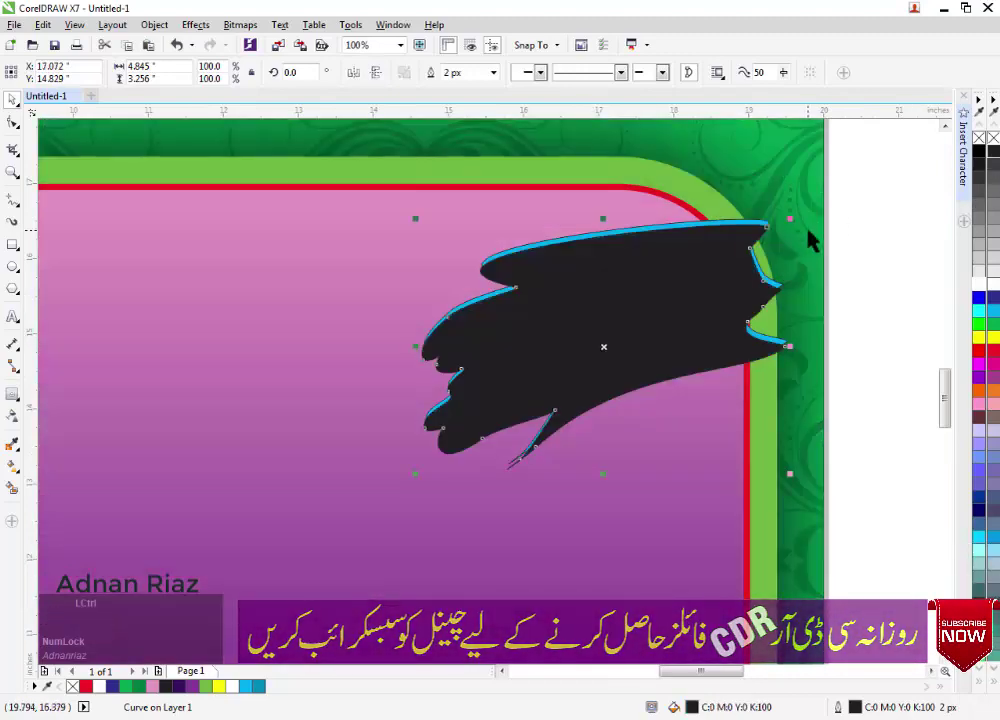
key("ctrl+Page_Down")
Group the cyan brush stroke with its black shadow copy.
scroll(592, 303, "down", 1)
left_click_drag(753, 240, 408, 429)
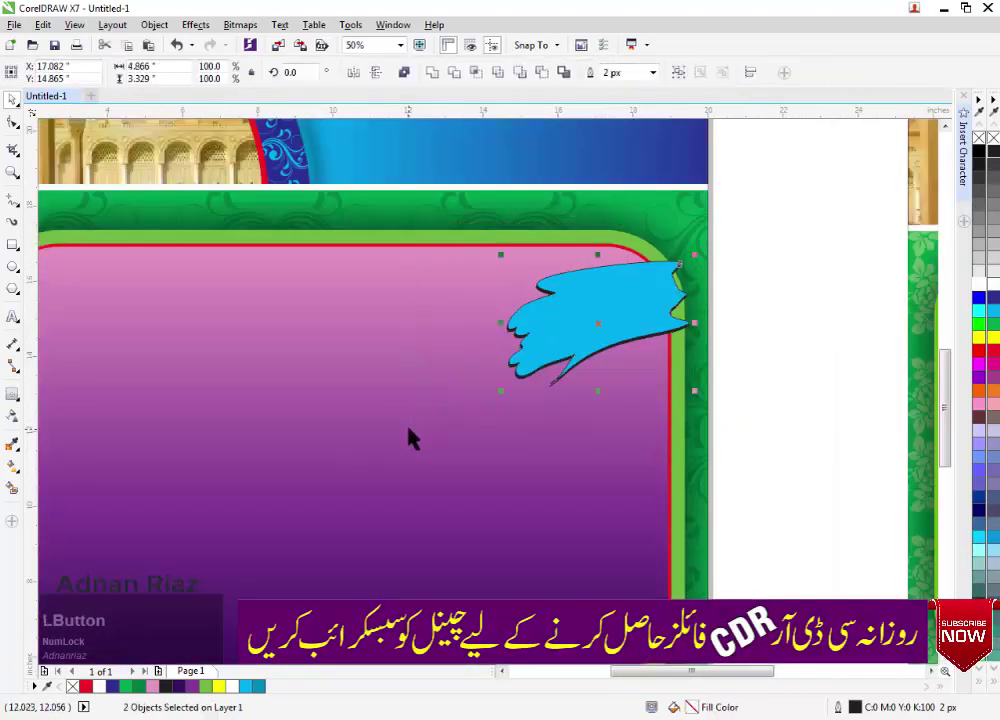
key("ctrl+g")
scroll(614, 367, "down", 1)
left_click(612, 380)
scroll(613, 380, "down", 1)
Copy the black calligraphy word from the reference badge onto the new poster's cyan brush stroke.
middle_click(858, 375)
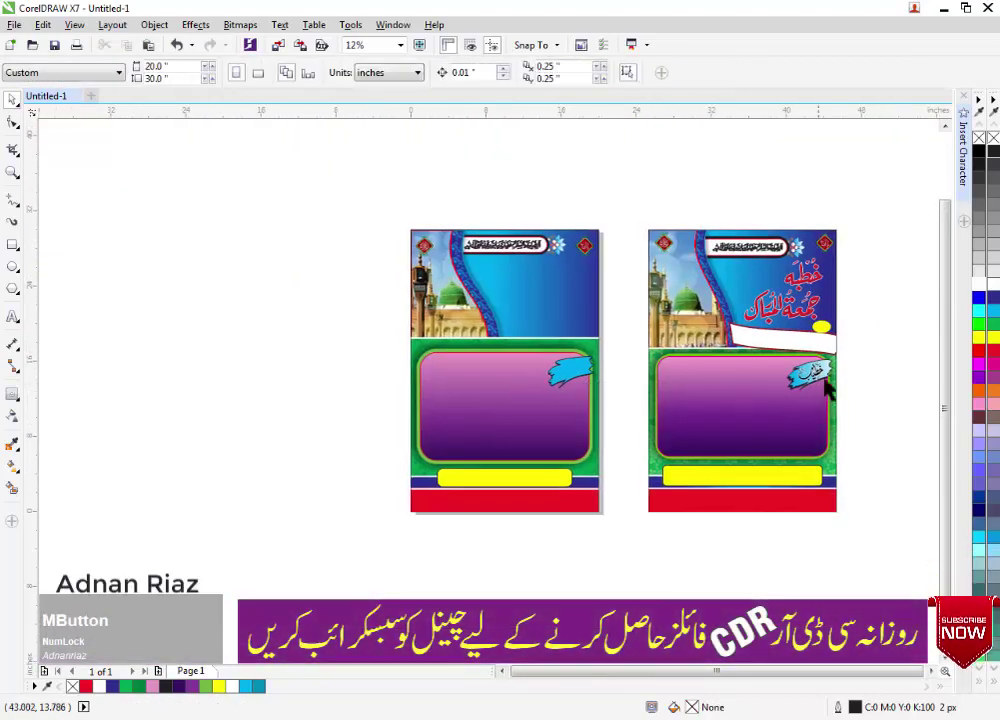
left_click_drag(820, 373, 568, 371)
right_click(577, 373)
scroll(571, 374, "up", 2)
left_click(602, 392)
scroll(586, 396, "down", 1)
middle_click(542, 370)
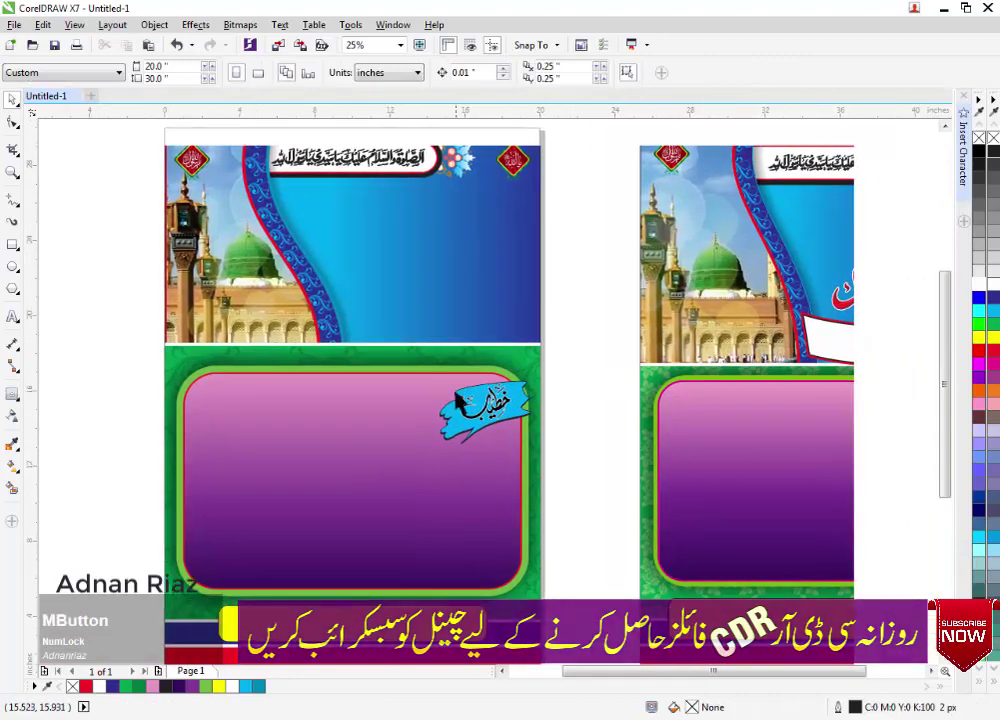
Draw a rectangle about 10 by 2.25 inches across the blue header's lower right edge, filled white with a 25 px black outline.
left_click(13, 244)
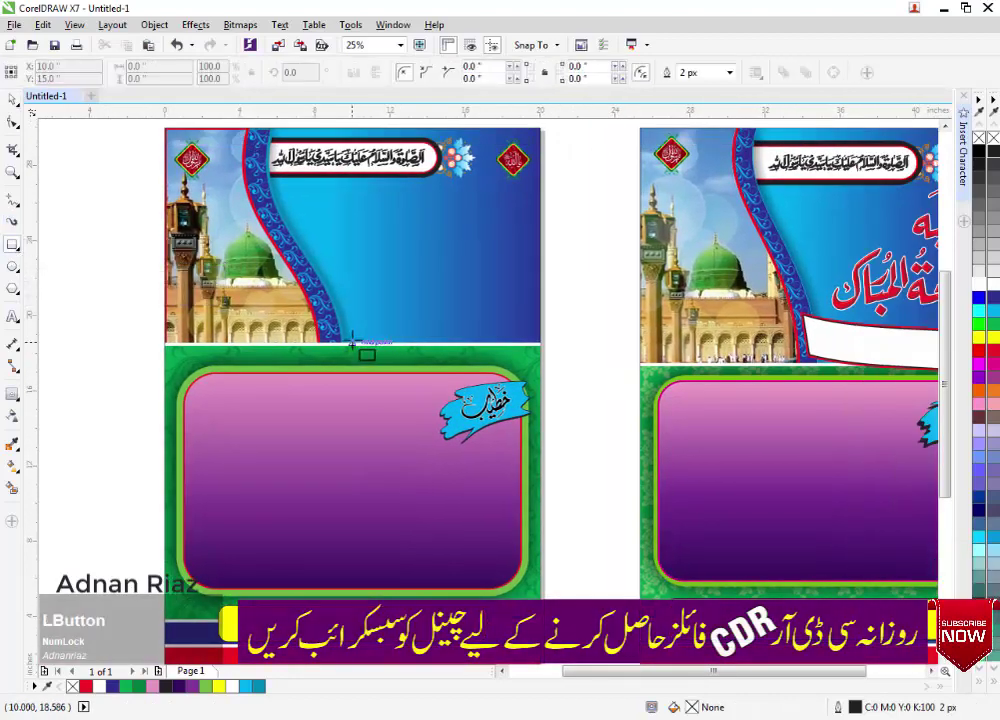
left_click_drag(352, 342, 353, 332)
left_click_drag(533, 349, 535, 350)
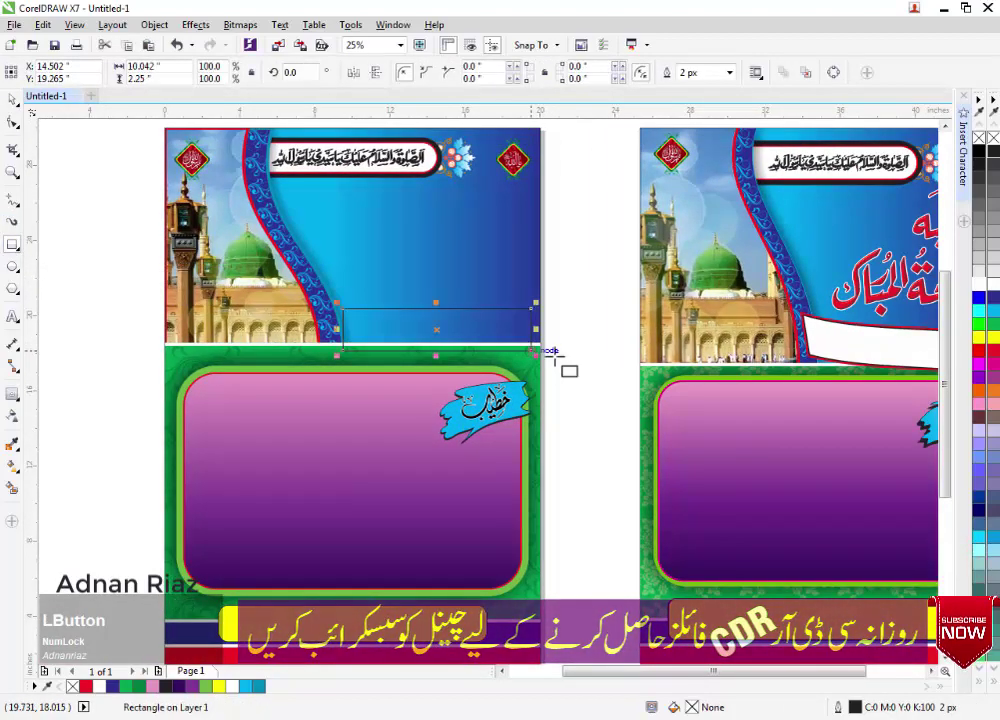
left_click(992, 284)
right_click(981, 151)
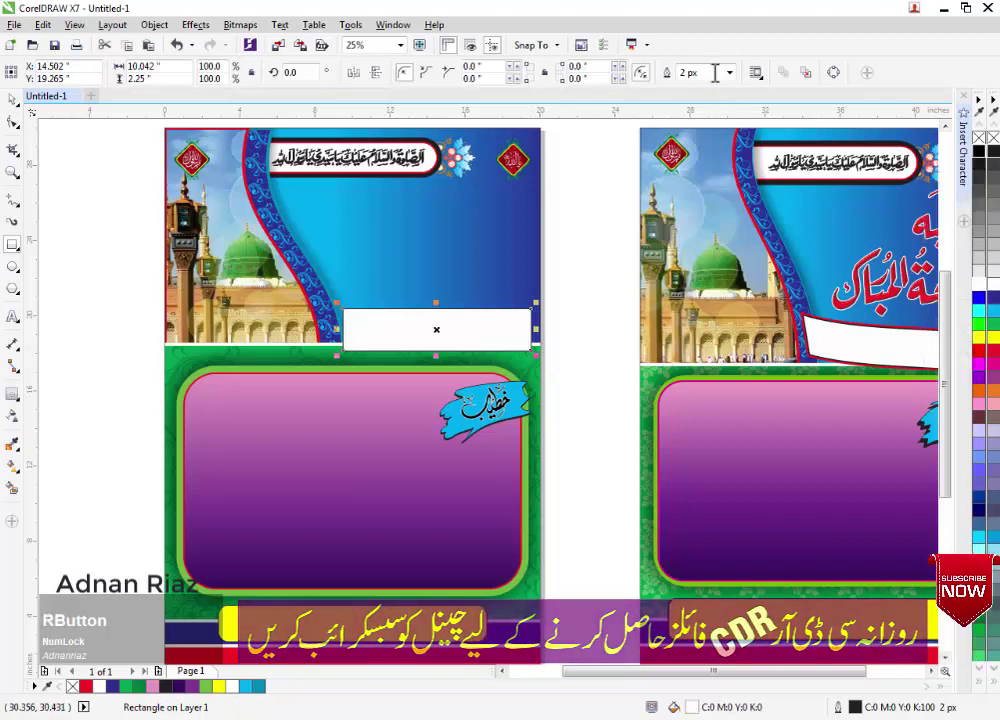
left_click(730, 73)
left_click(699, 217)
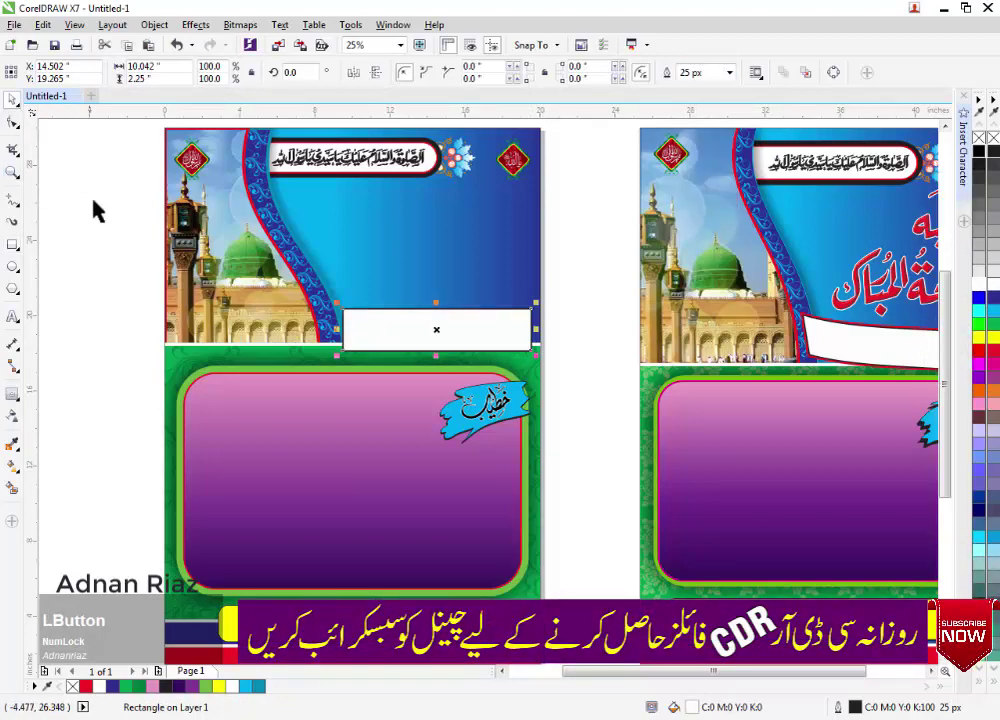
Add a one-step outside contour of 0.25 inches around the white rectangle.
left_click(13, 392)
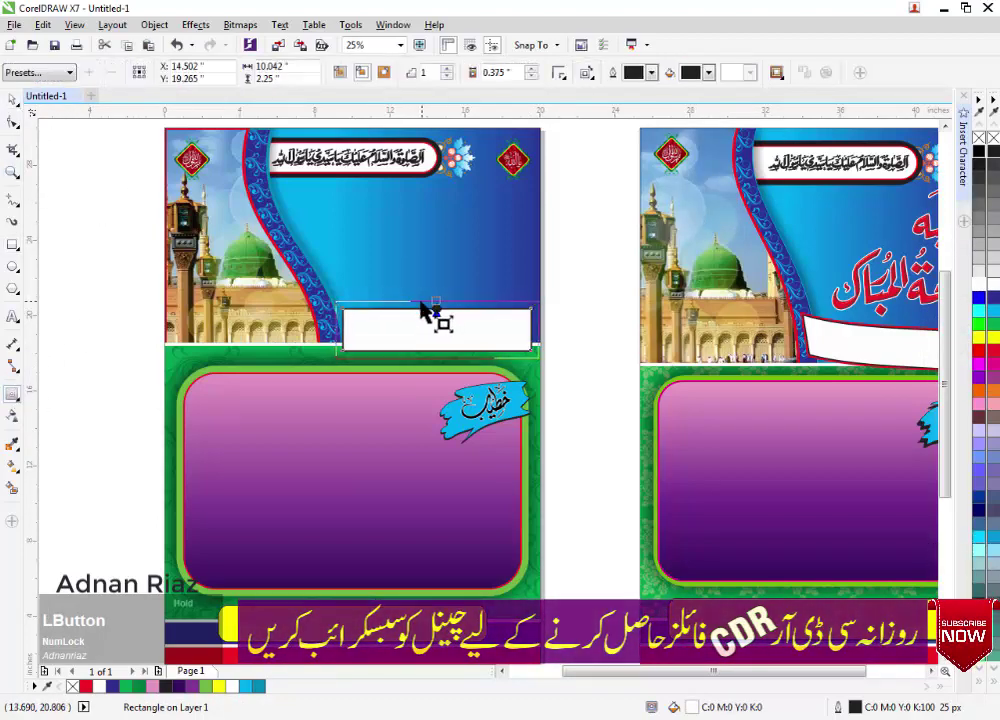
left_click_drag(422, 309, 421, 312)
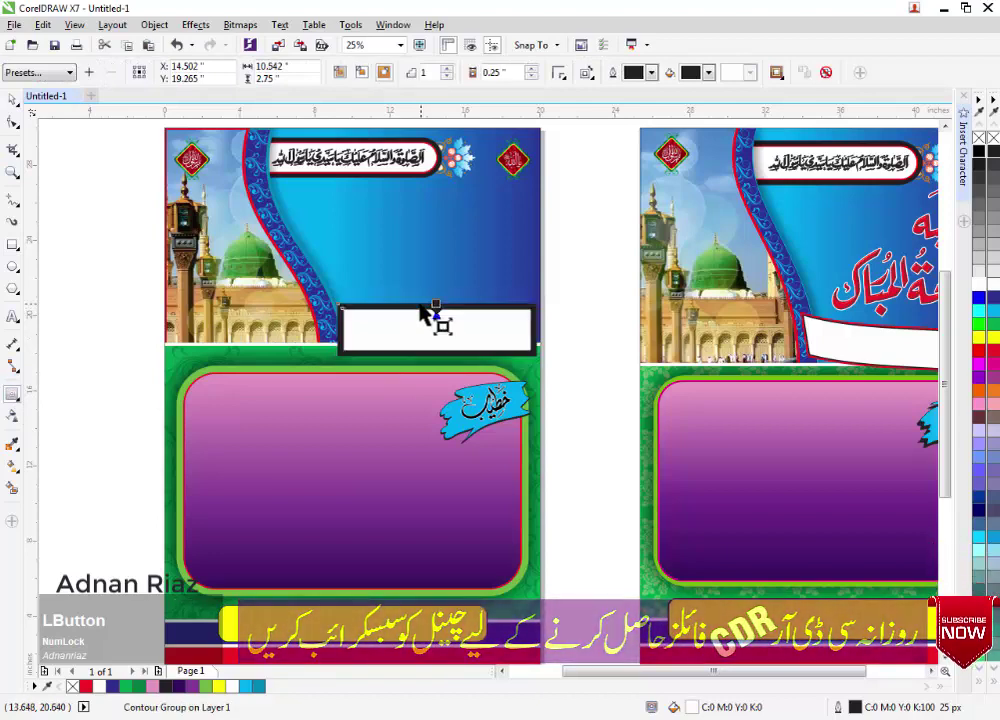
left_click(994, 341)
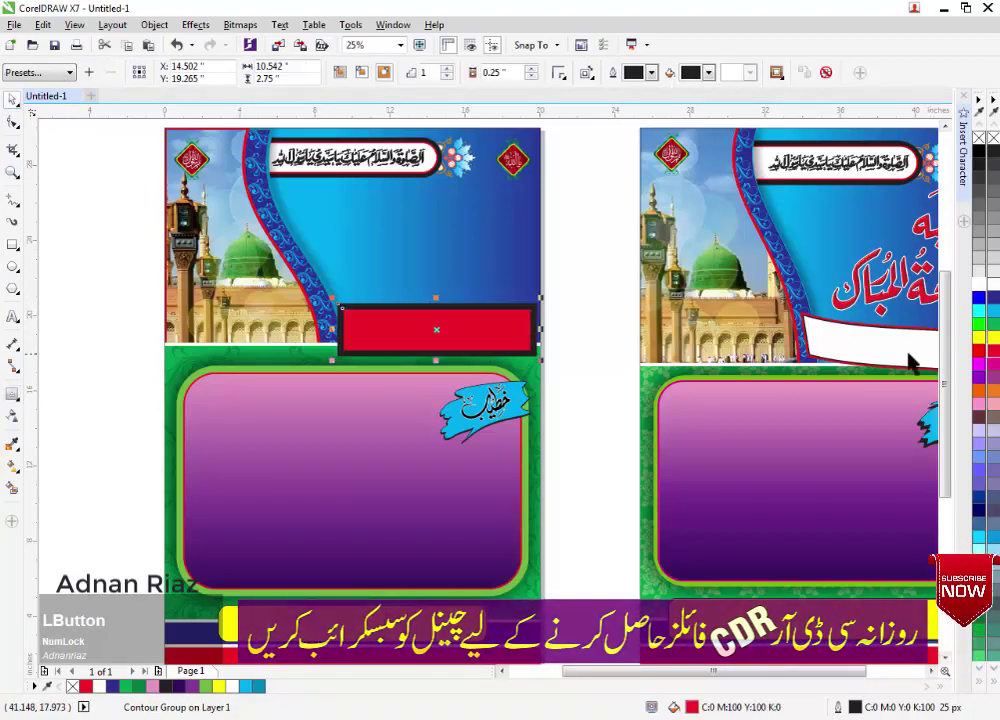
key("ctrl+z")
Break the contour apart from the white rectangle, fill the outer rectangle red and remove its outline.
scroll(530, 302, "up", 1)
left_click(541, 313)
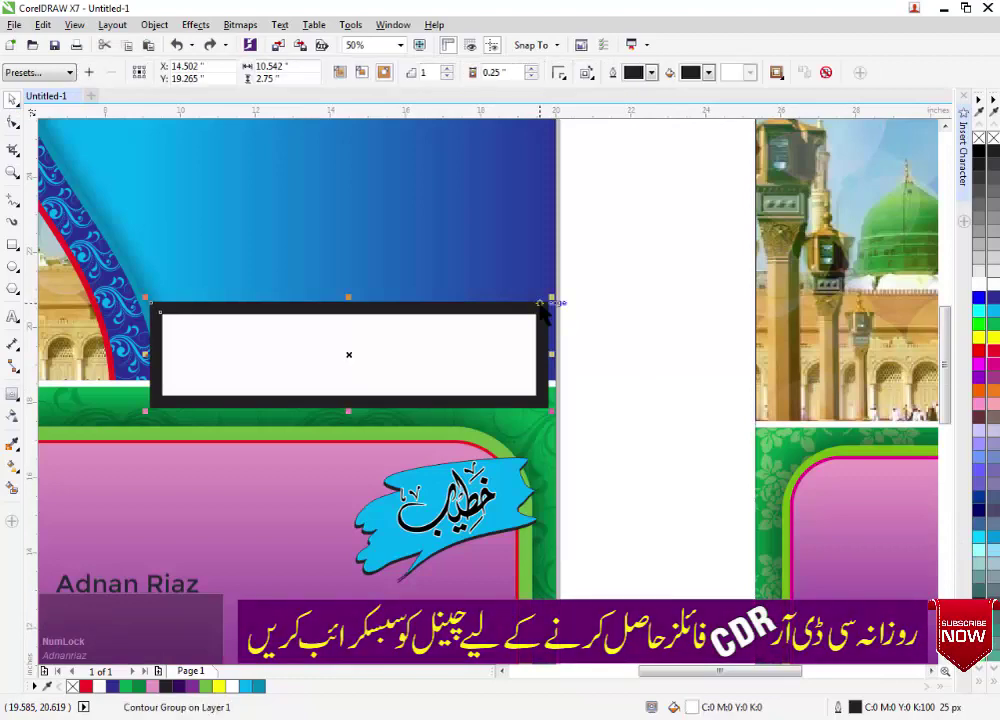
key("ctrl+k")
left_click(641, 315)
left_click(542, 313)
left_click(994, 352)
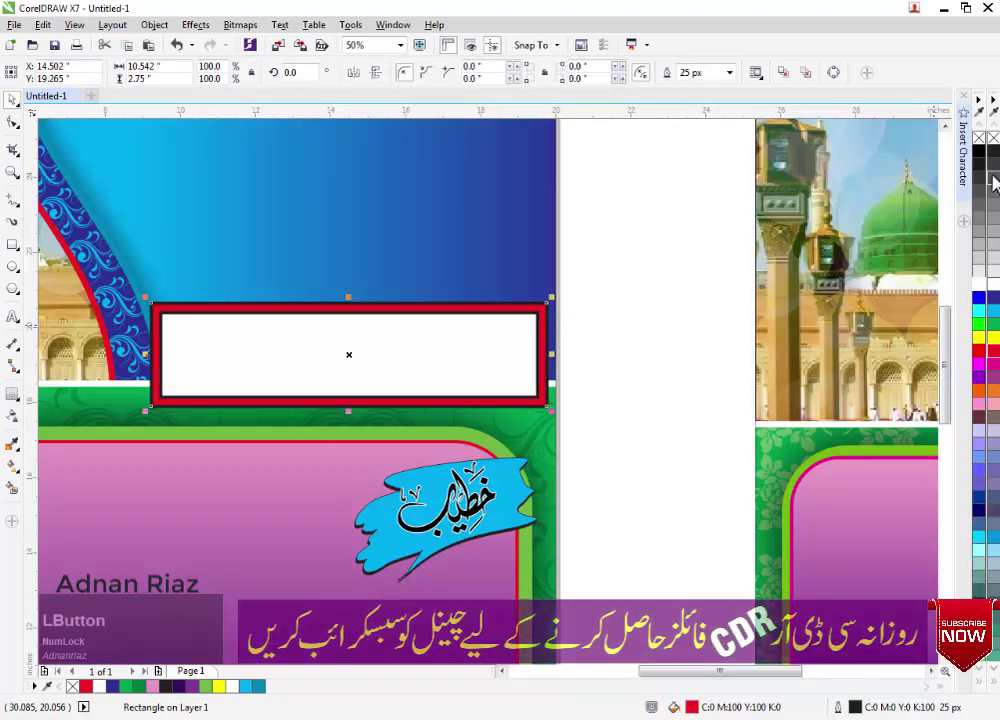
right_click(981, 138)
left_click(643, 259)
Group the white rectangle with its red border.
scroll(543, 308, "up", 2)
left_click(536, 314)
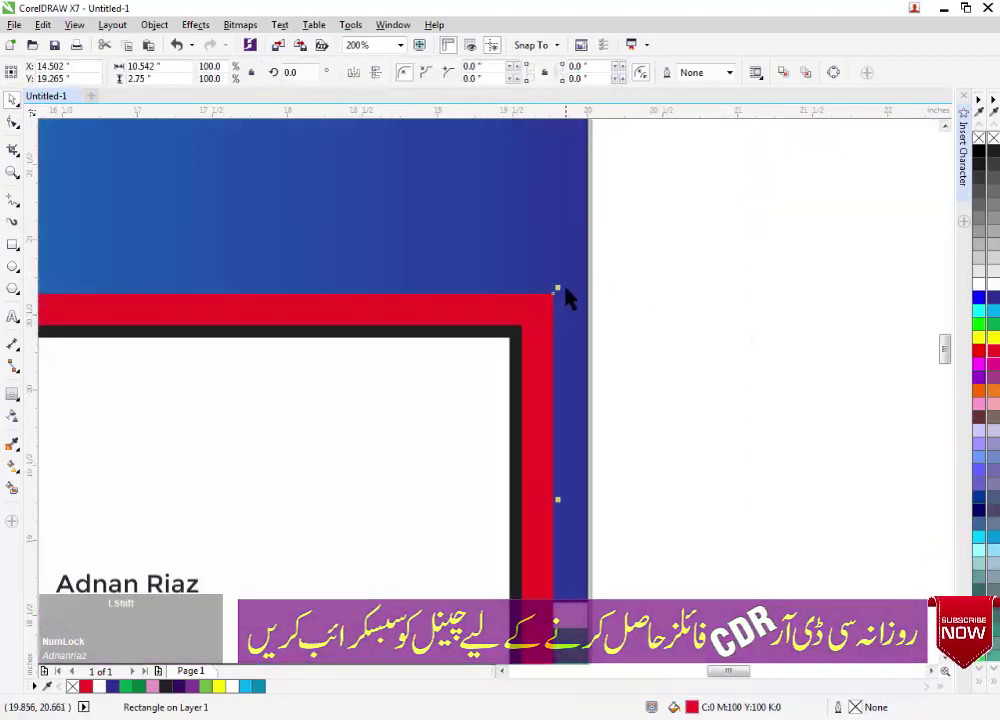
left_click(683, 308)
scroll(687, 281, "down", 2)
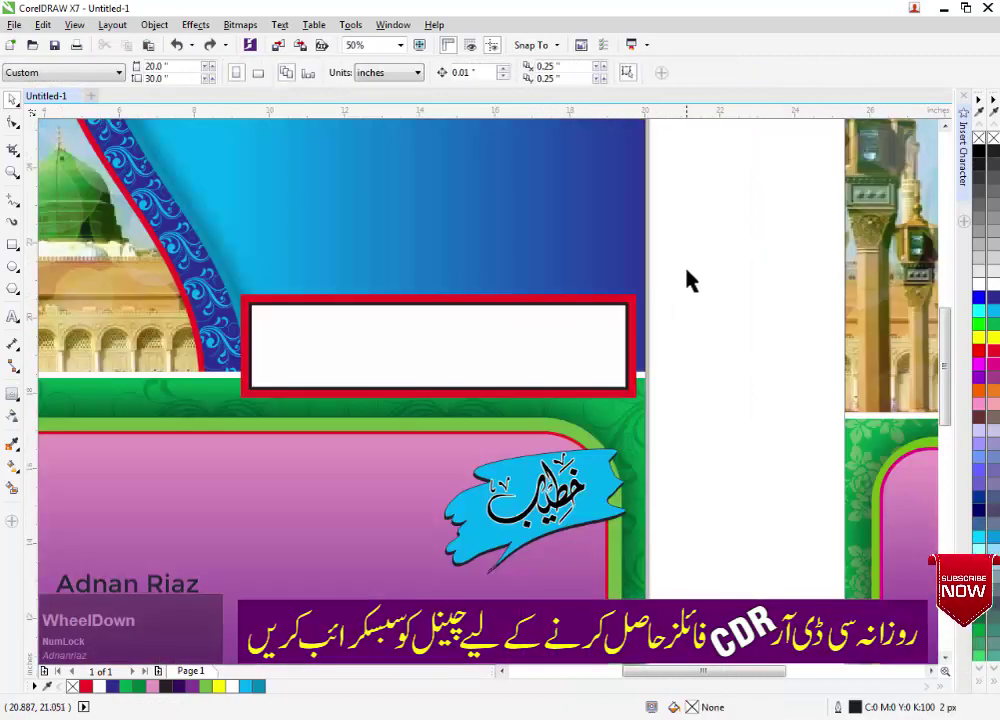
left_click_drag(193, 398, 196, 400)
key("ctrl+g")
scroll(411, 373, "down", 1)
Skew the white banner group vertically so it slopes down to the right, and shift it slightly left and down.
left_click(411, 373)
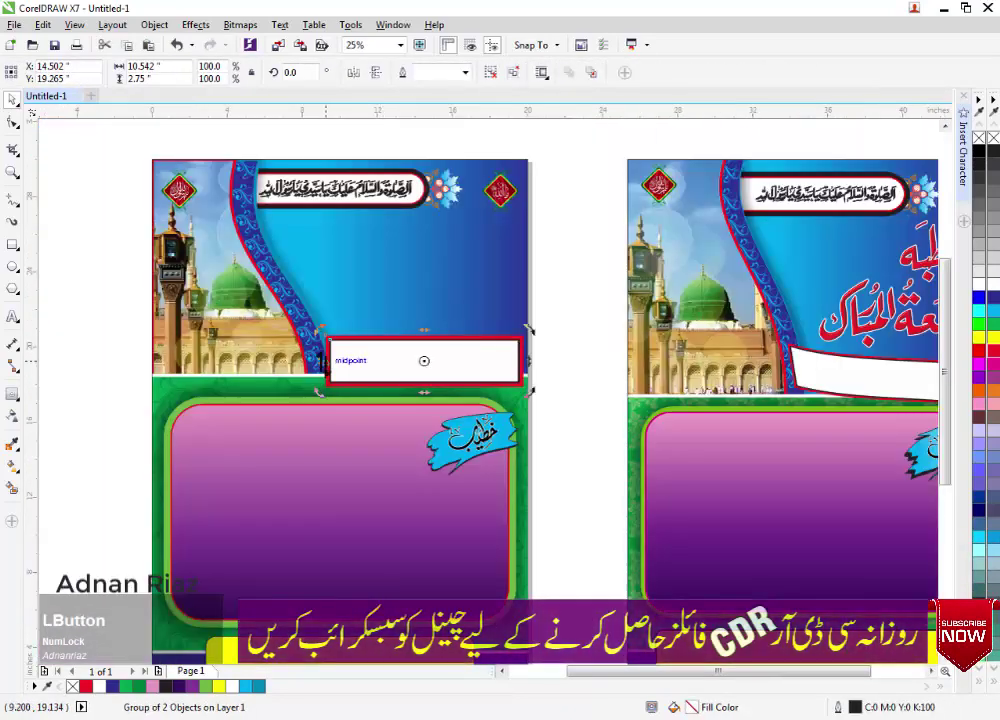
left_click_drag(327, 361, 327, 328)
left_click_drag(433, 346, 424, 368)
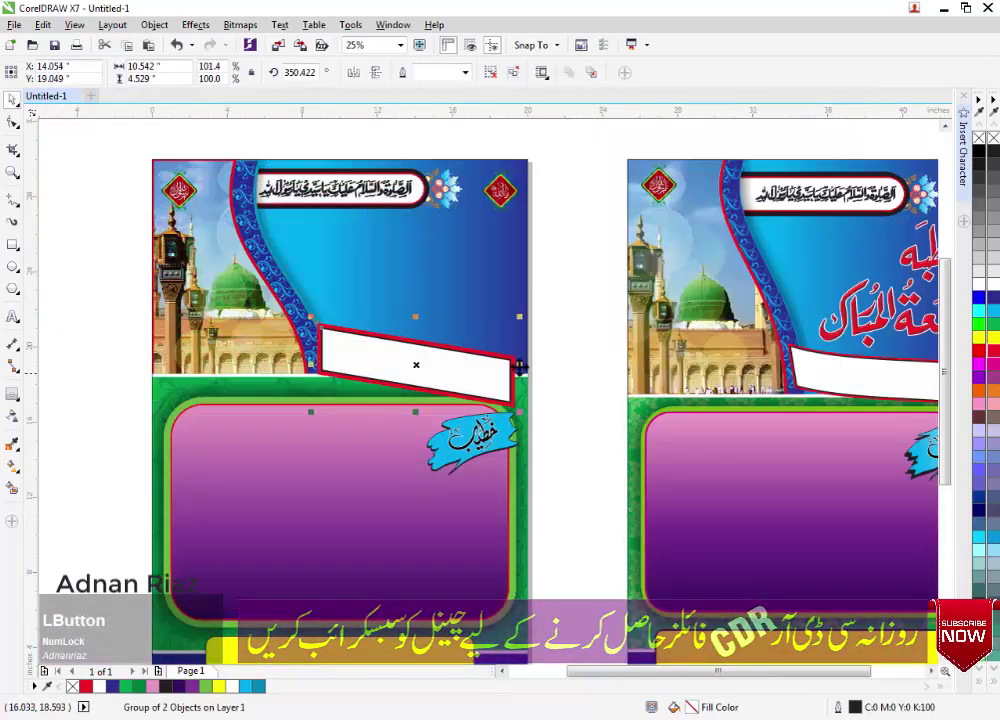
left_click(547, 350)
Align the slanted banner's right edge with the right edge of the poster.
scroll(473, 388, "up", 1)
left_click_drag(487, 385, 497, 370)
left_click(514, 277, "shift")
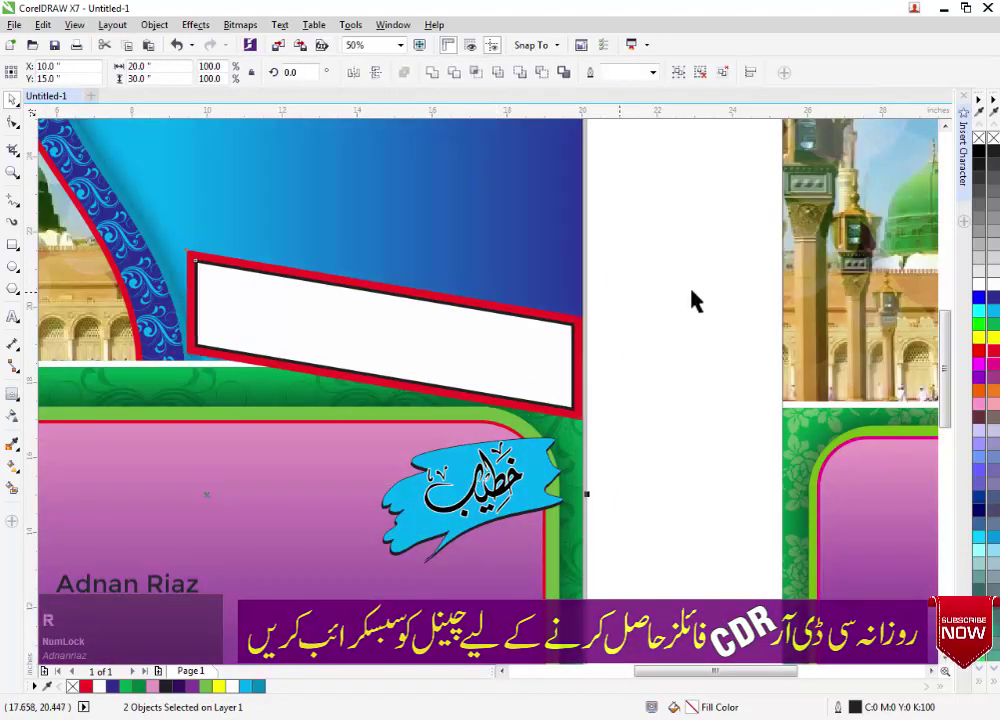
key("Escape")
Reduce the banner's slant slightly and nudge it left toward the patterned blue curve.
scroll(480, 312, "down", 1)
left_click(363, 347)
left_click(363, 347)
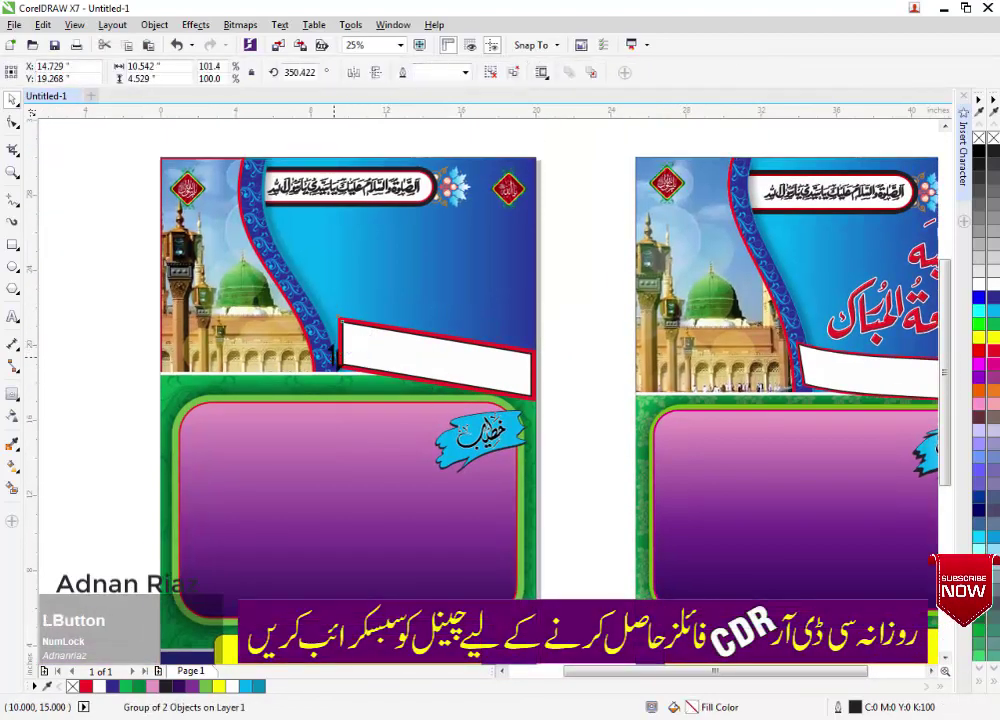
left_click_drag(332, 358, 335, 367)
key("Escape")
left_click(466, 375)
left_click_drag(470, 383, 462, 381)
Draw an ellipse about 3.1 by 2.2 inches over the banner's right end and fill it yellow.
left_click(13, 266)
left_click_drag(495, 325, 552, 367)
left_click(990, 340)
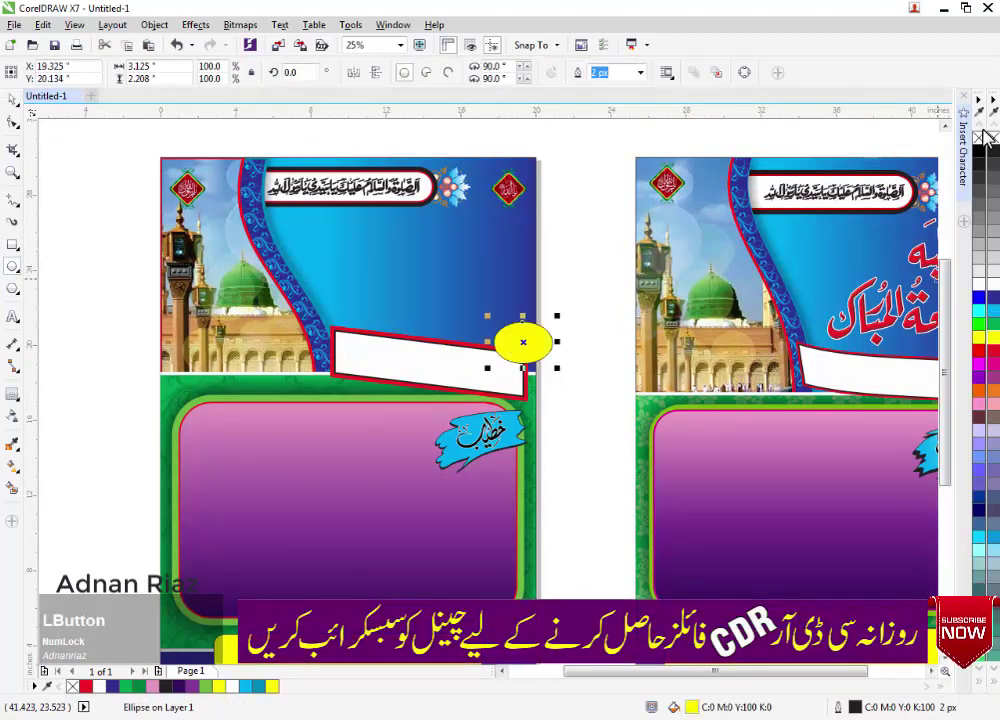
Remove the yellow ellipse's outline, scale it to about 2.33 by 1.65 inches, and move it just above the banner's right end.
scroll(515, 350, "up", 1)
left_click_drag(578, 307, 566, 305)
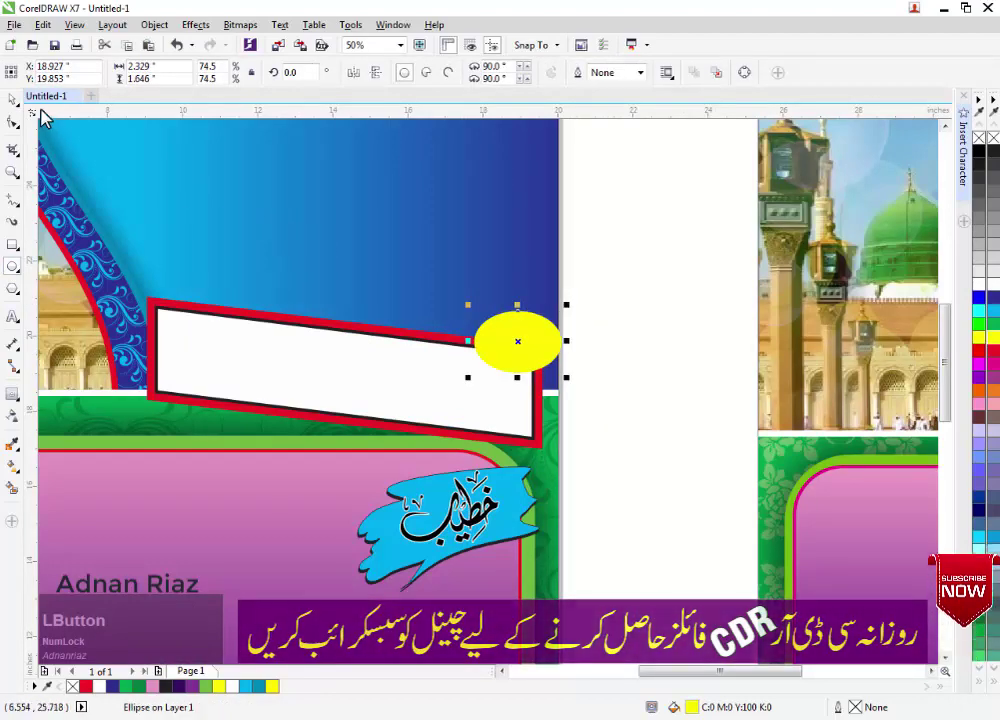
left_click_drag(520, 362, 484, 297)
scroll(460, 340, "down", 2)
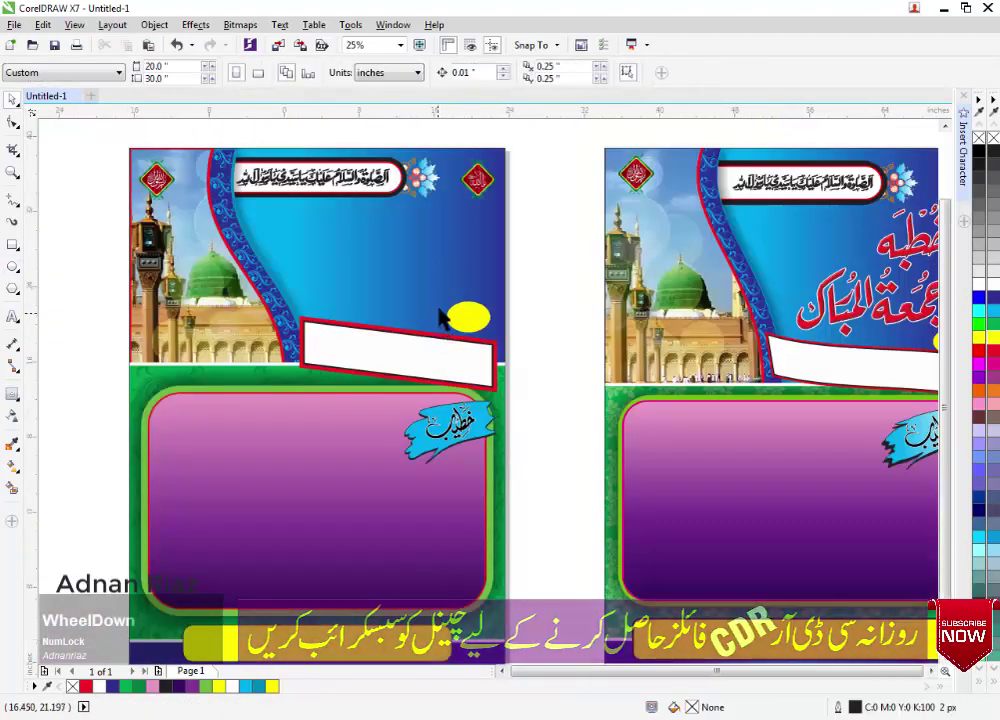
Copy the red calligraphy title from the reference into the new poster's blue header, scaled down and placed above the banner and yellow ellipse.
left_click_drag(690, 295, 455, 301)
scroll(462, 285, "up", 2)
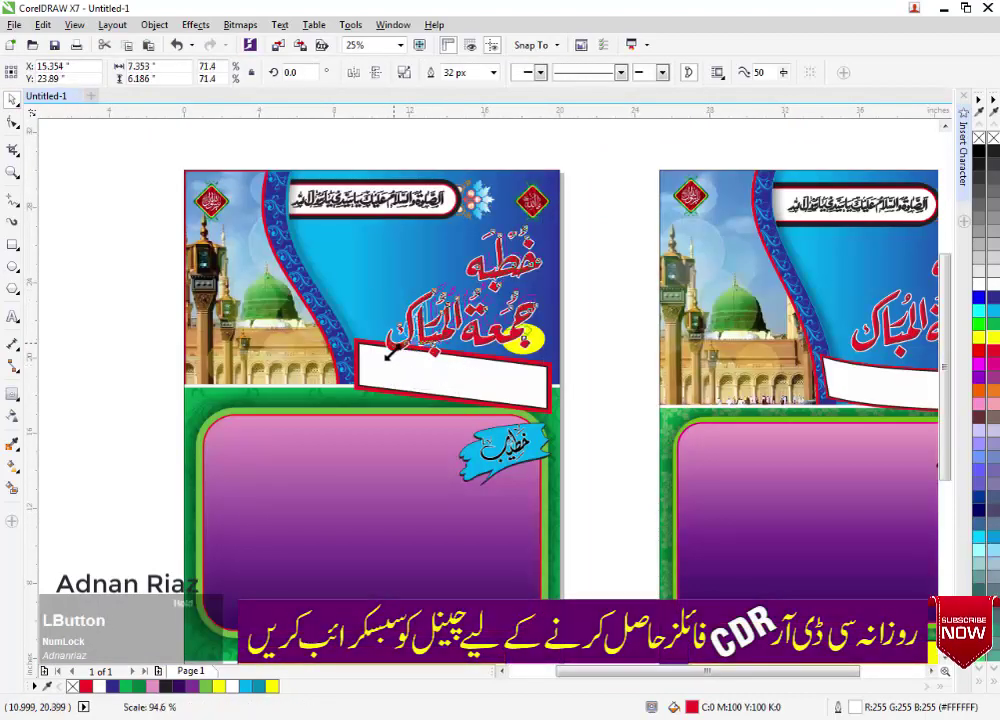
left_click_drag(402, 333, 402, 333)
left_click_drag(508, 310, 480, 312)
left_click(587, 304)
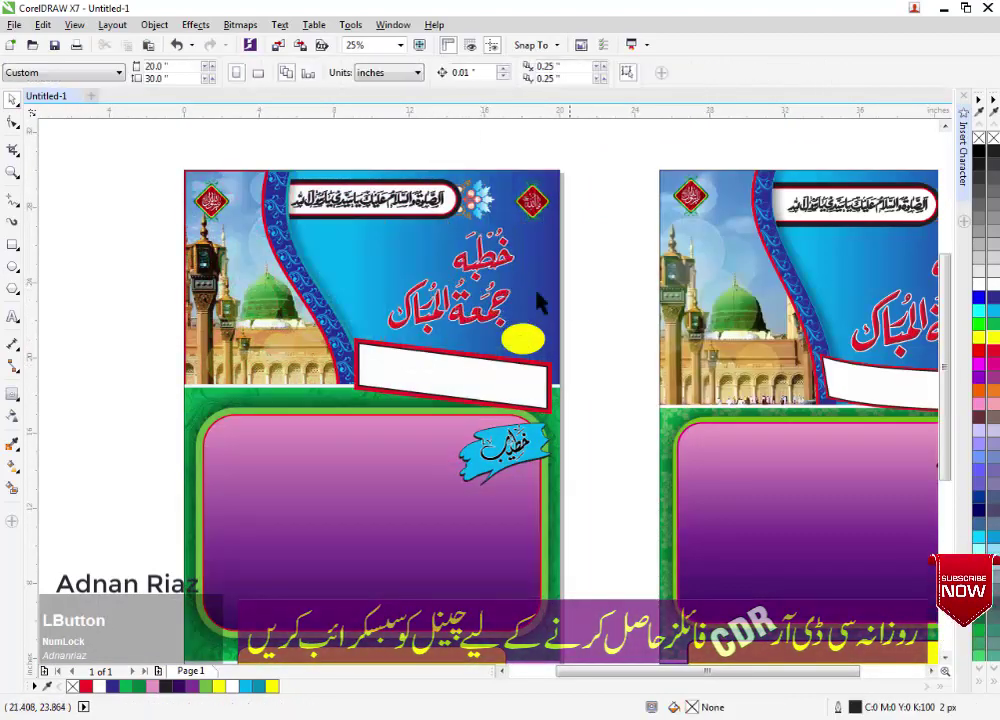
scroll(499, 281, "down", 1)
key("F4")
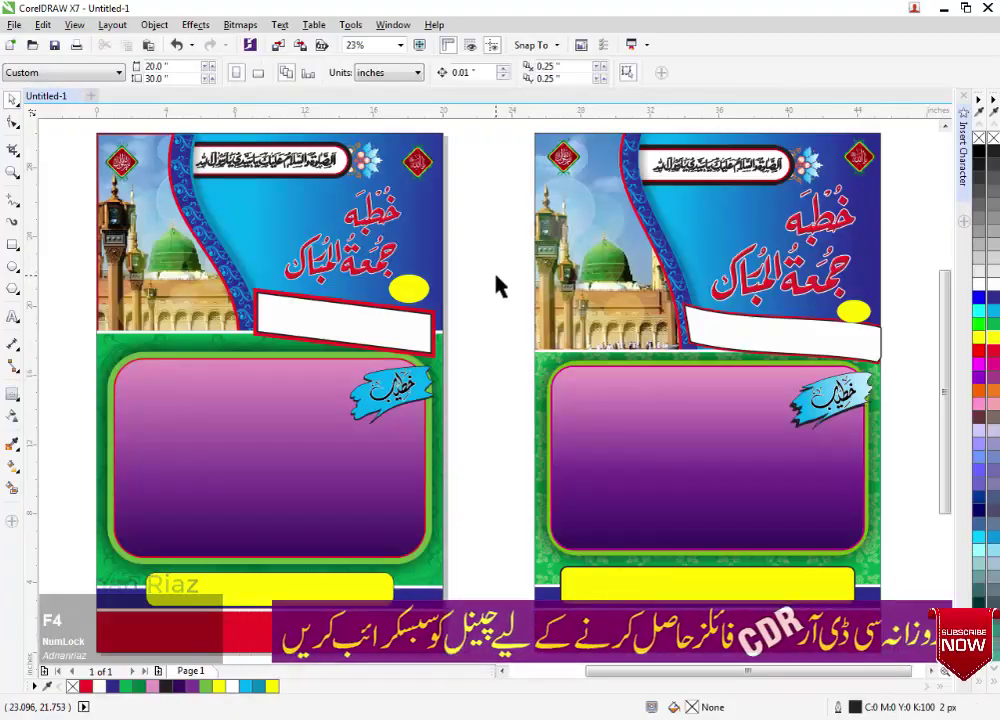